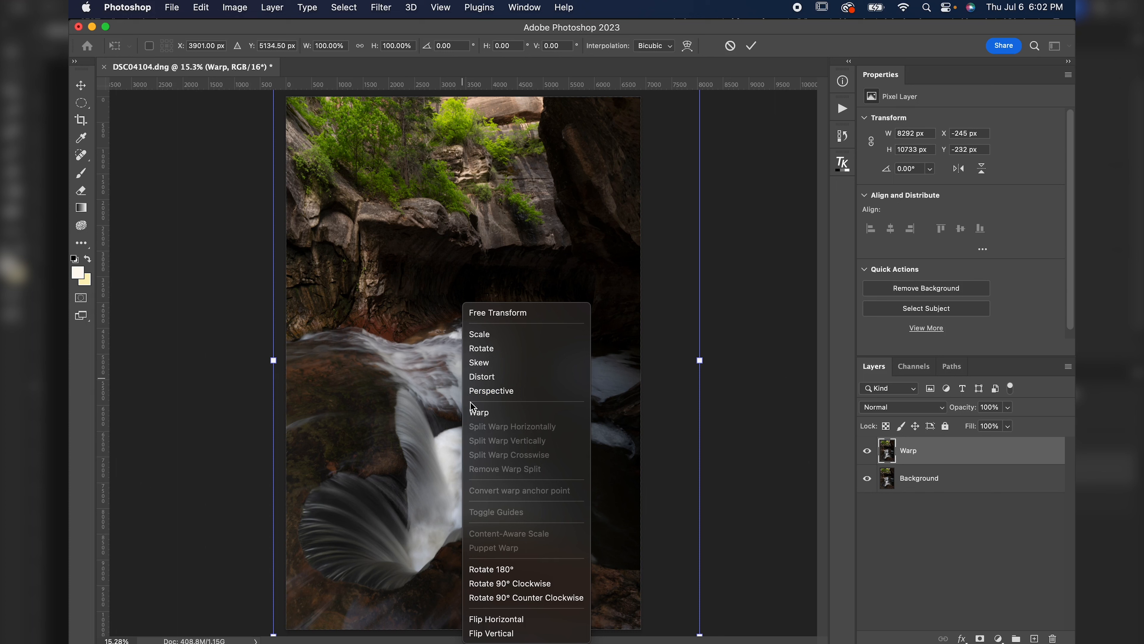
Apply Warp to the Warp layer and bend the grid to push the waterfall and the top-right corner outward.
click(474, 412)
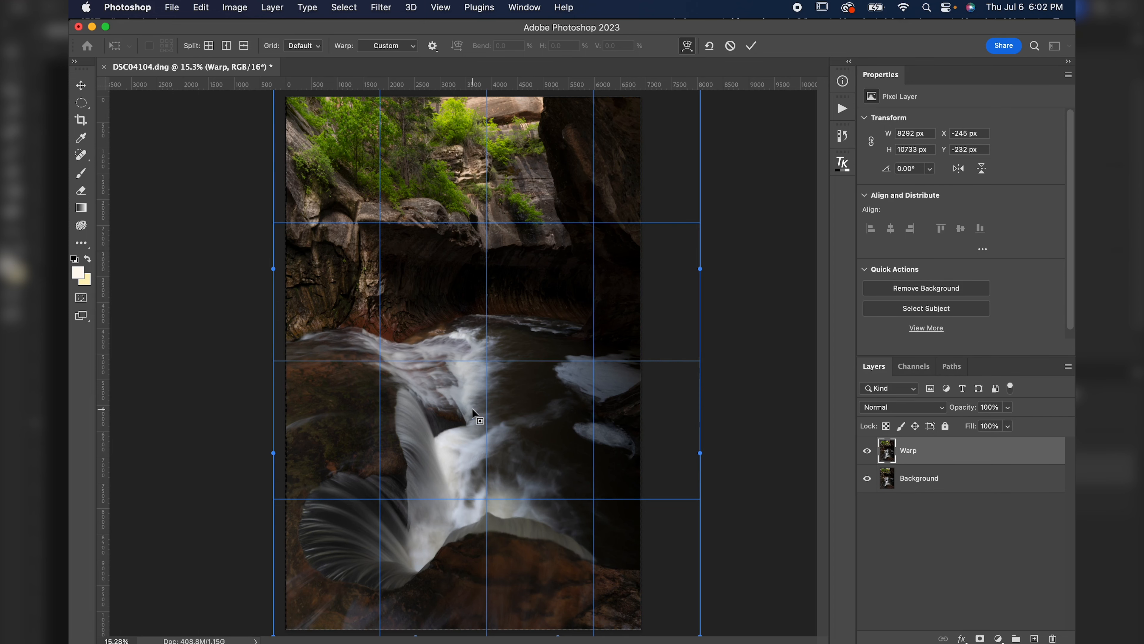
key(super+minus)
key(super+minus)
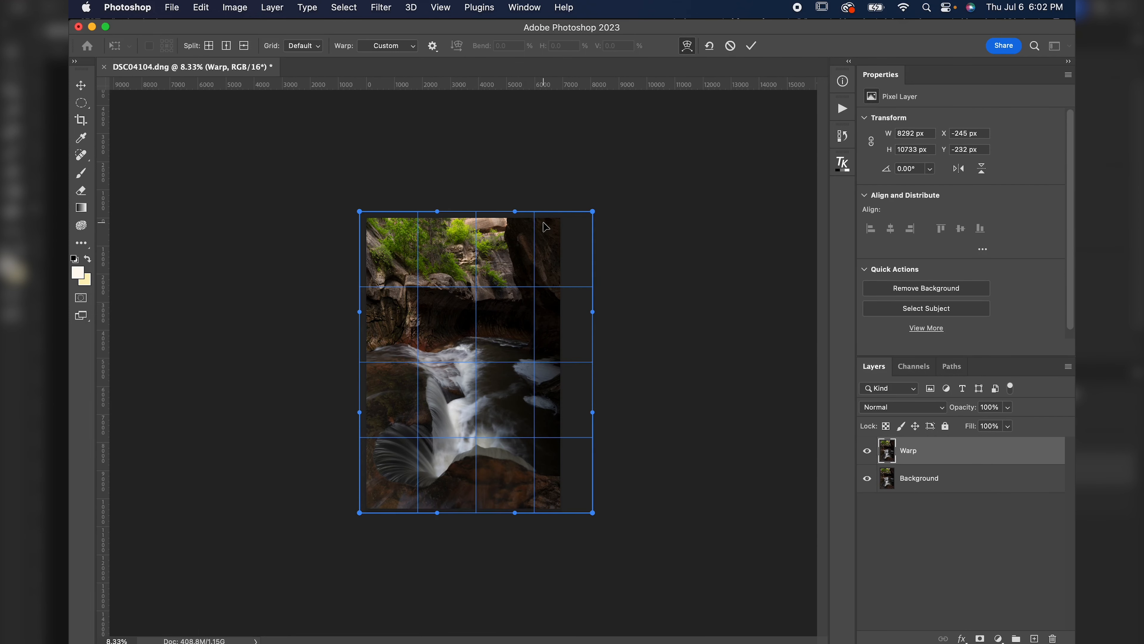
mouse_move(577, 261)
mouse_down()
mouse_move(549, 269)
mouse_move(572, 261)
mouse_move(536, 256)
mouse_move(577, 256)
mouse_up()
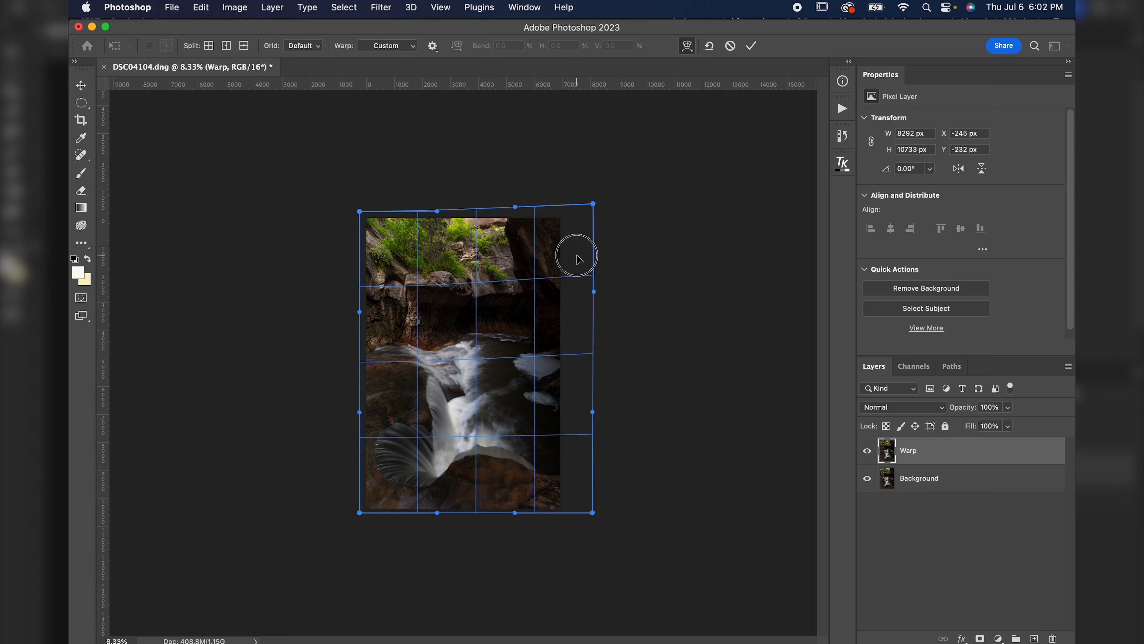
drag(488, 443, 496, 442)
drag(521, 512, 589, 512)
drag(472, 443, 515, 414)
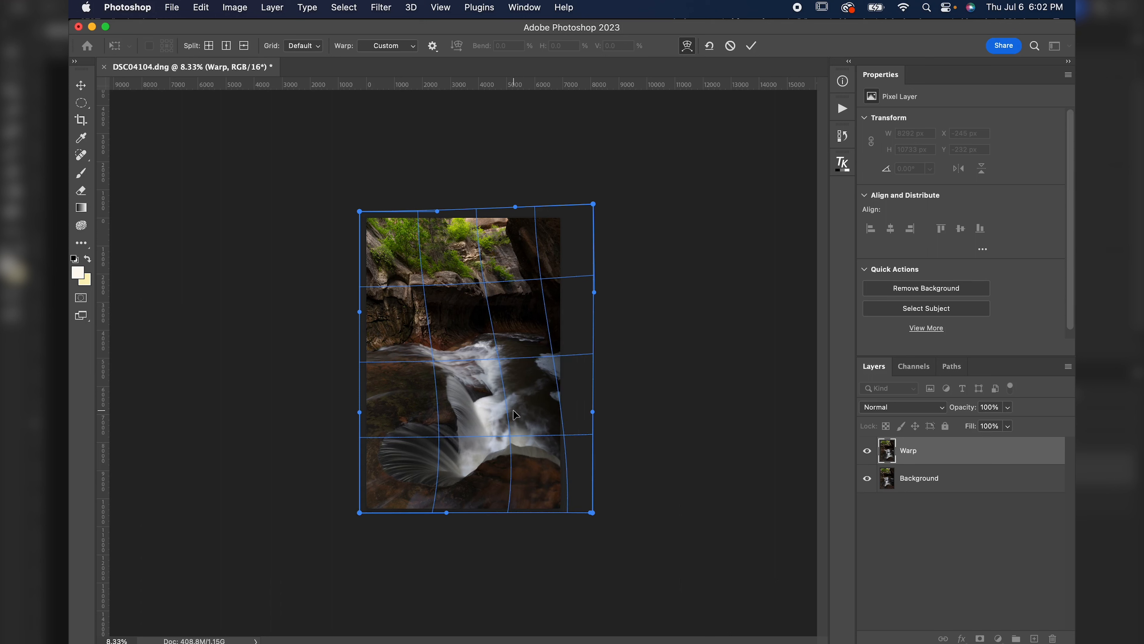
Continue warping, pulling the left canyon wall and the upper grid lines to reshape the rocks and waterfall.
drag(450, 305, 428, 302)
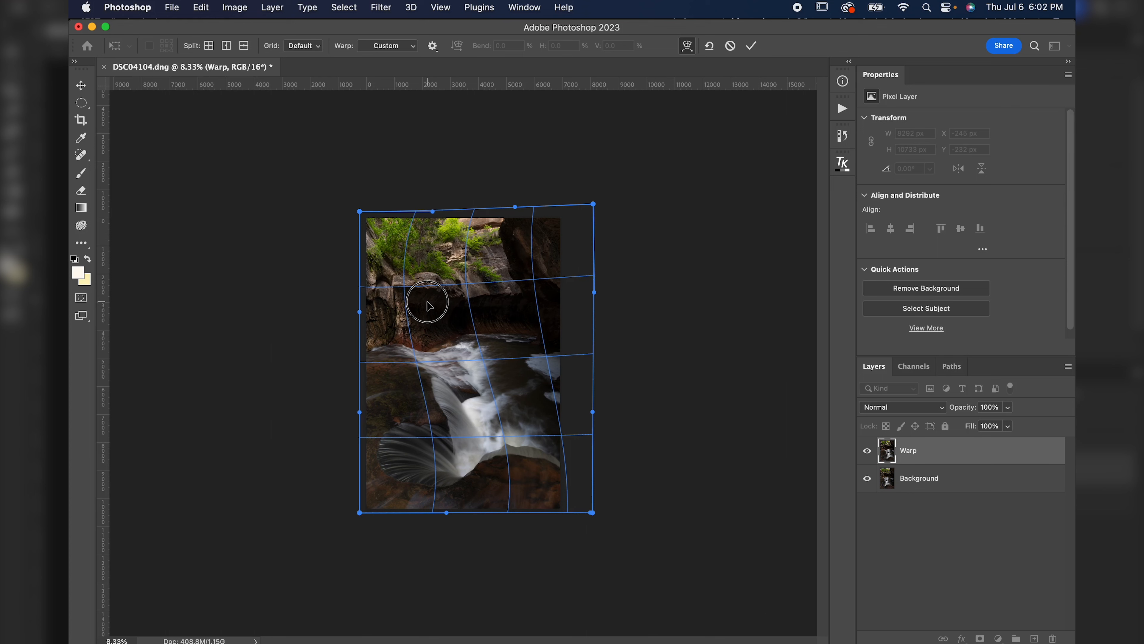
drag(360, 311, 341, 312)
key(super+equal)
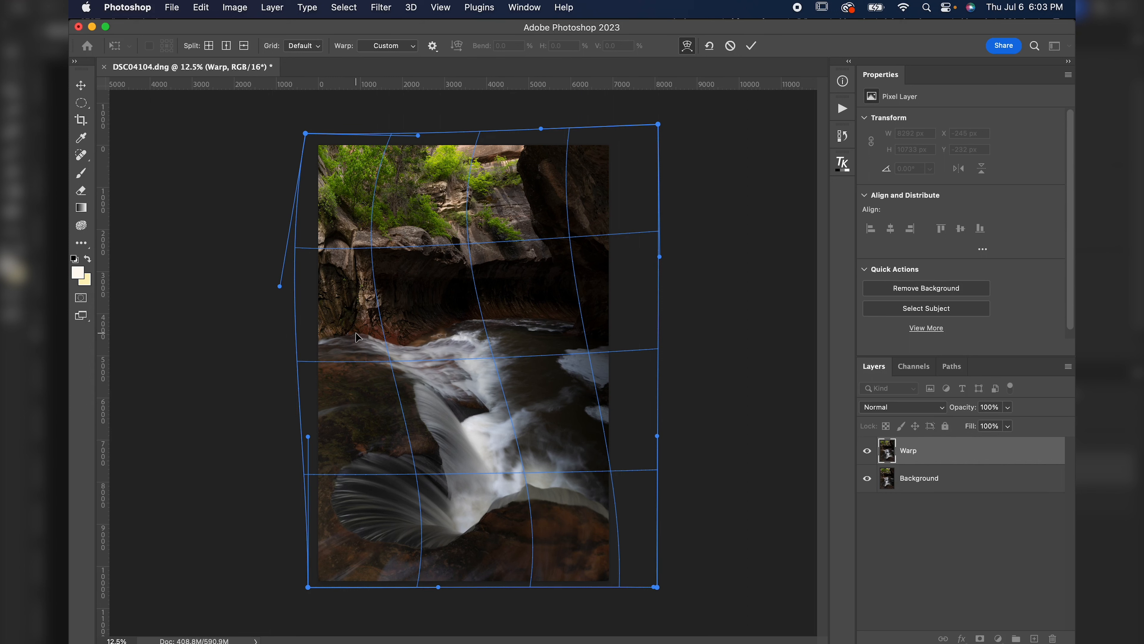
mouse_move(537, 469)
mouse_down()
mouse_move(508, 467)
mouse_move(518, 466)
mouse_up()
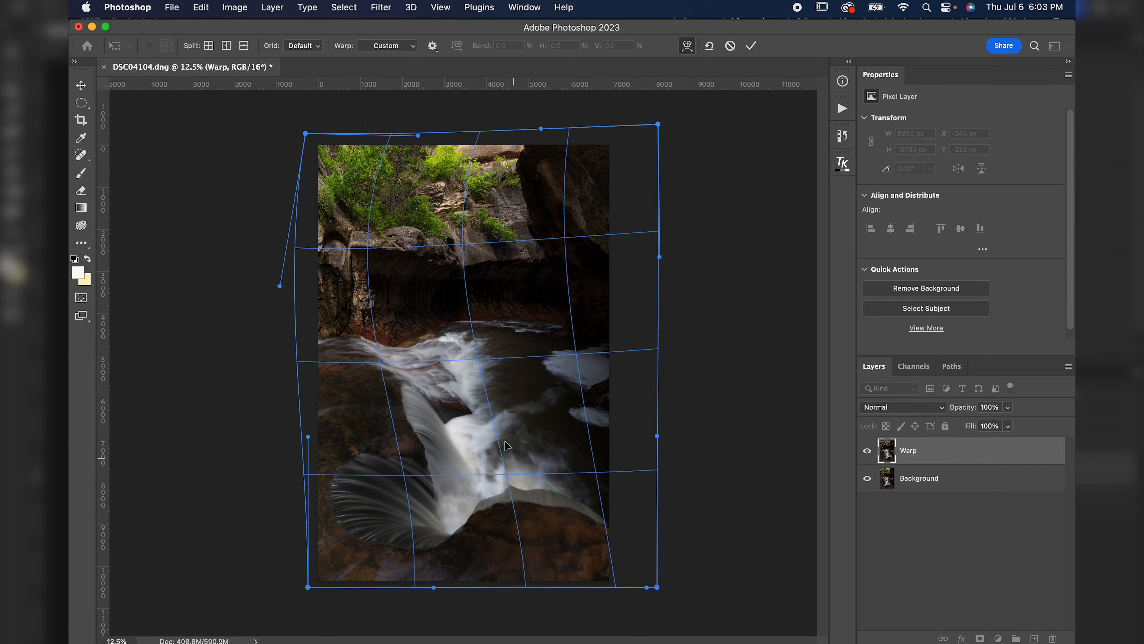
drag(444, 303, 425, 297)
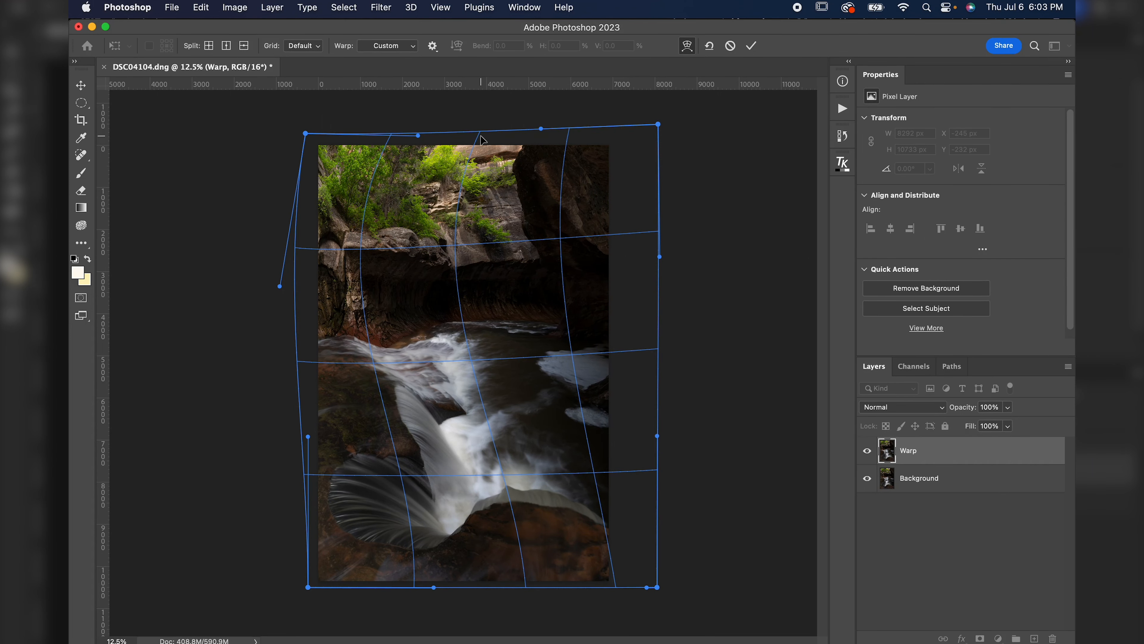
drag(409, 133, 409, 129)
drag(414, 193, 424, 194)
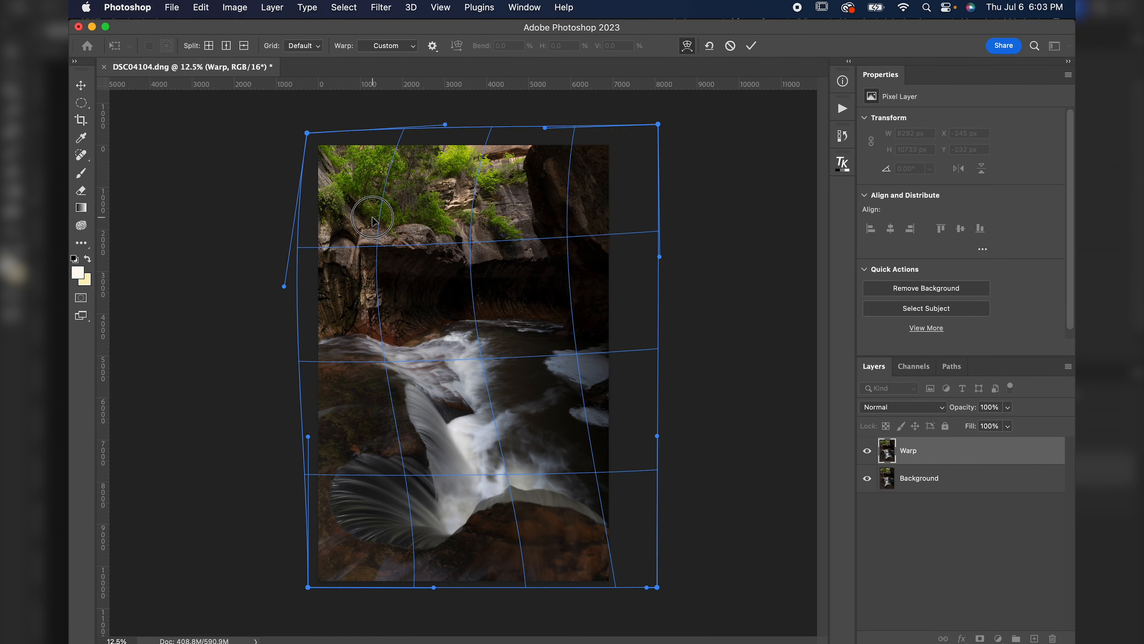
Stretch the top-left and top-right warp corners outward and commit the warp.
drag(313, 293, 303, 295)
drag(306, 133, 279, 132)
drag(498, 271, 502, 271)
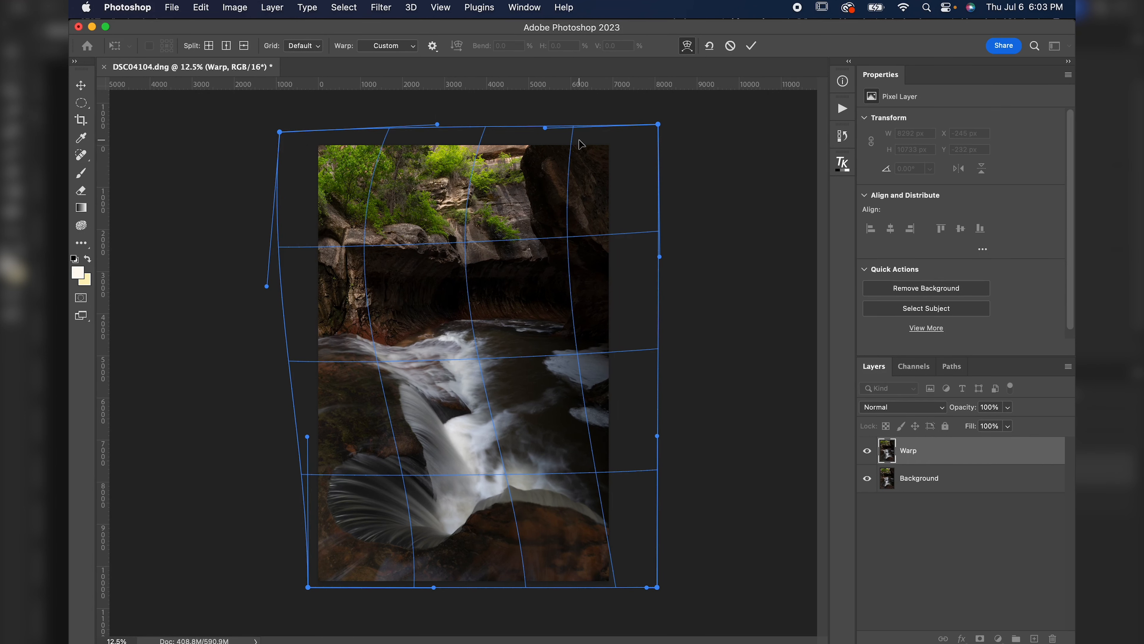
drag(658, 125, 706, 122)
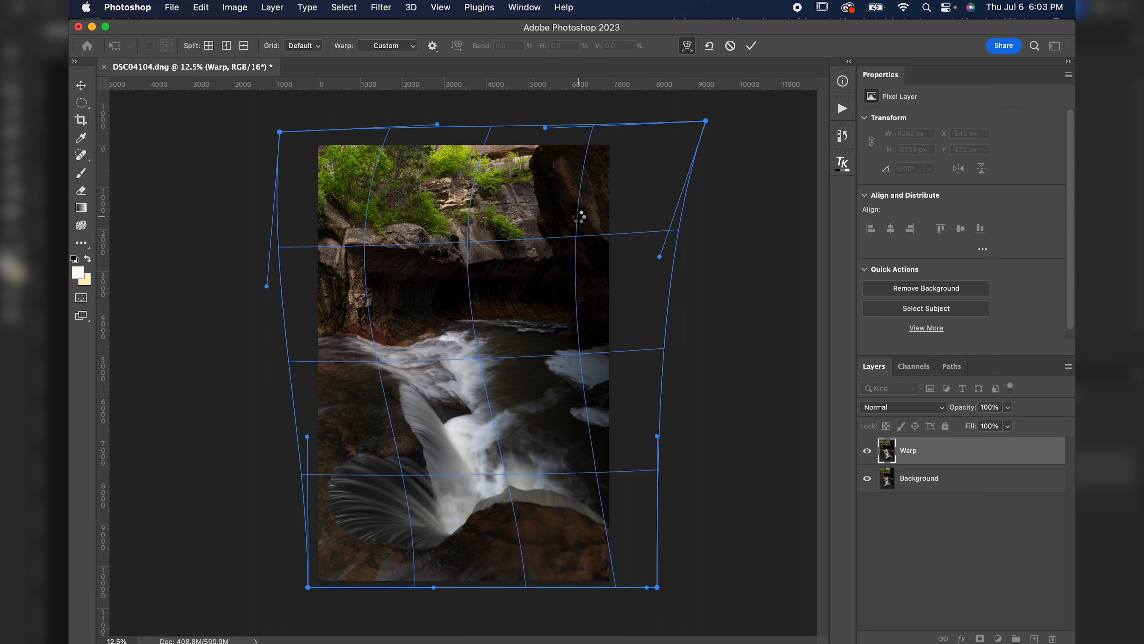
key(Return)
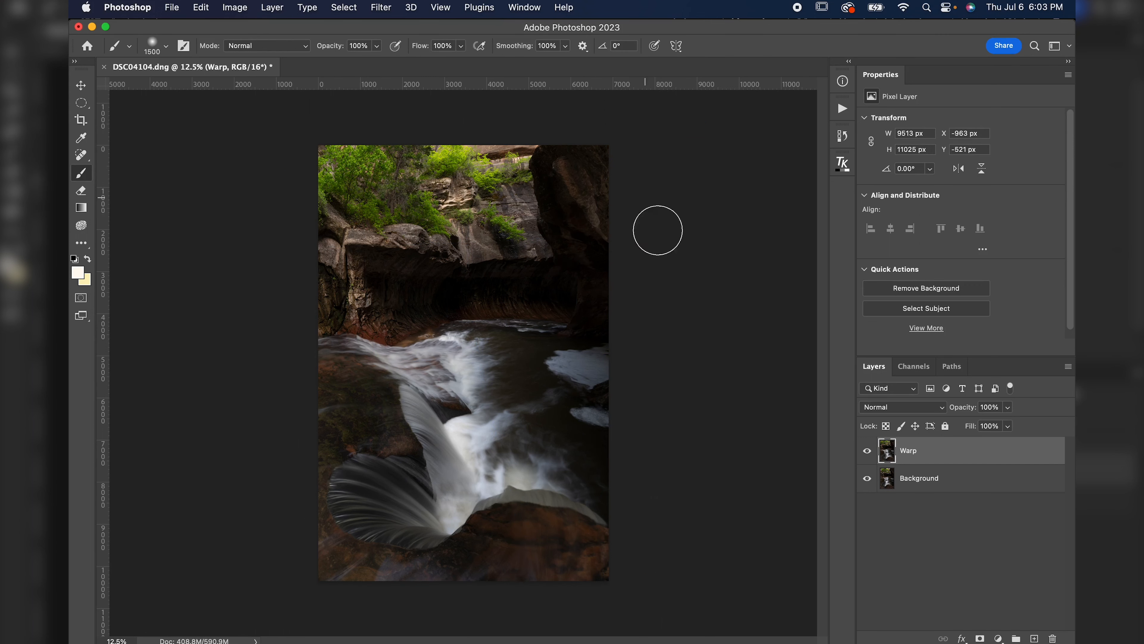
Toggle the Warp layer's visibility to compare the warped trees with the original at close zoom.
click(867, 451)
click(867, 451)
click(867, 451)
click(868, 451)
drag(370, 186, 471, 201)
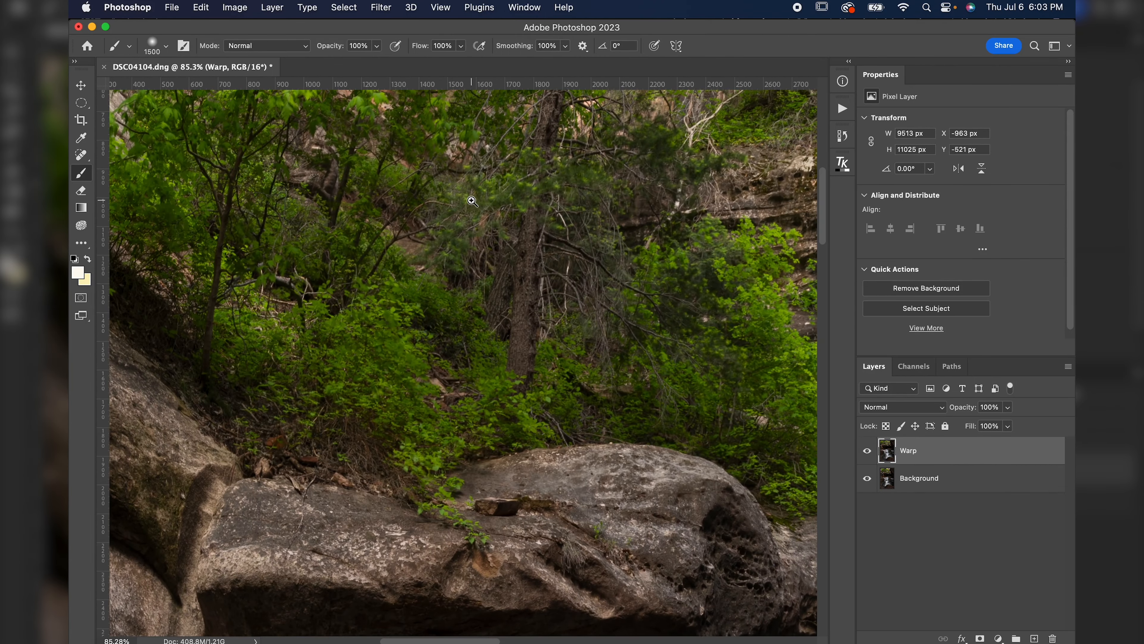
drag(409, 281, 404, 468)
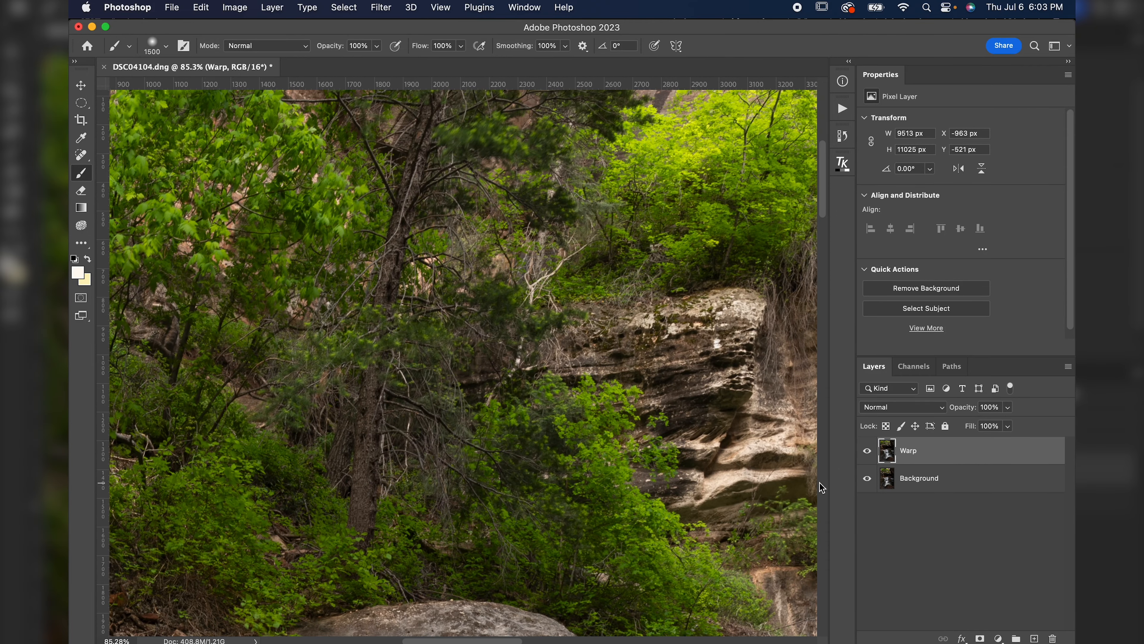
click(867, 451)
click(868, 450)
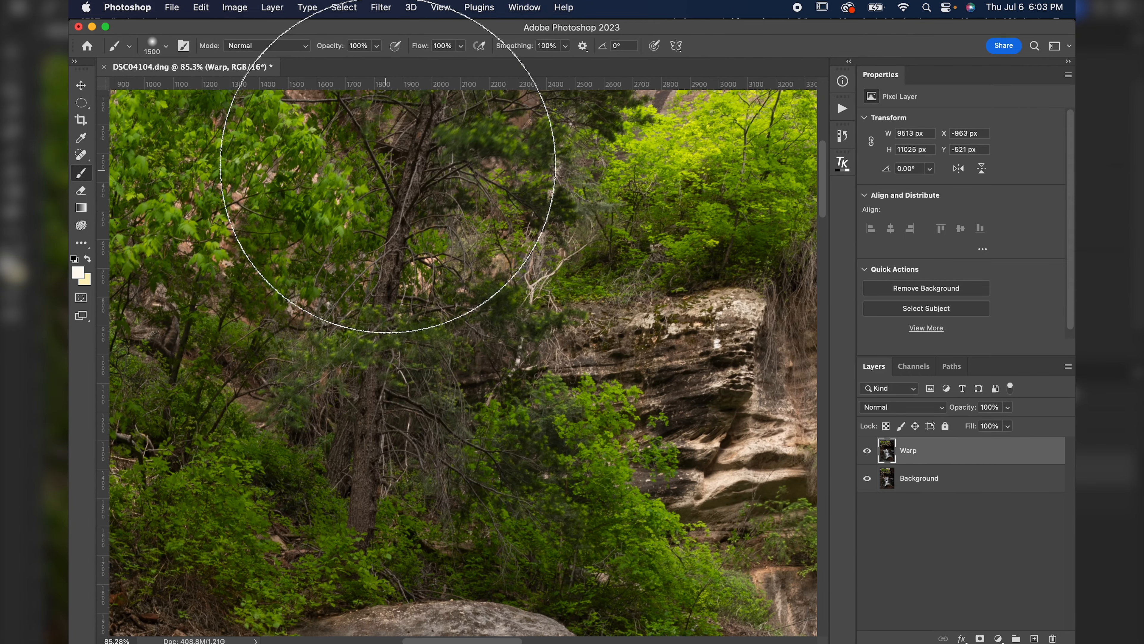
drag(373, 298, 386, 408)
drag(379, 462, 390, 337)
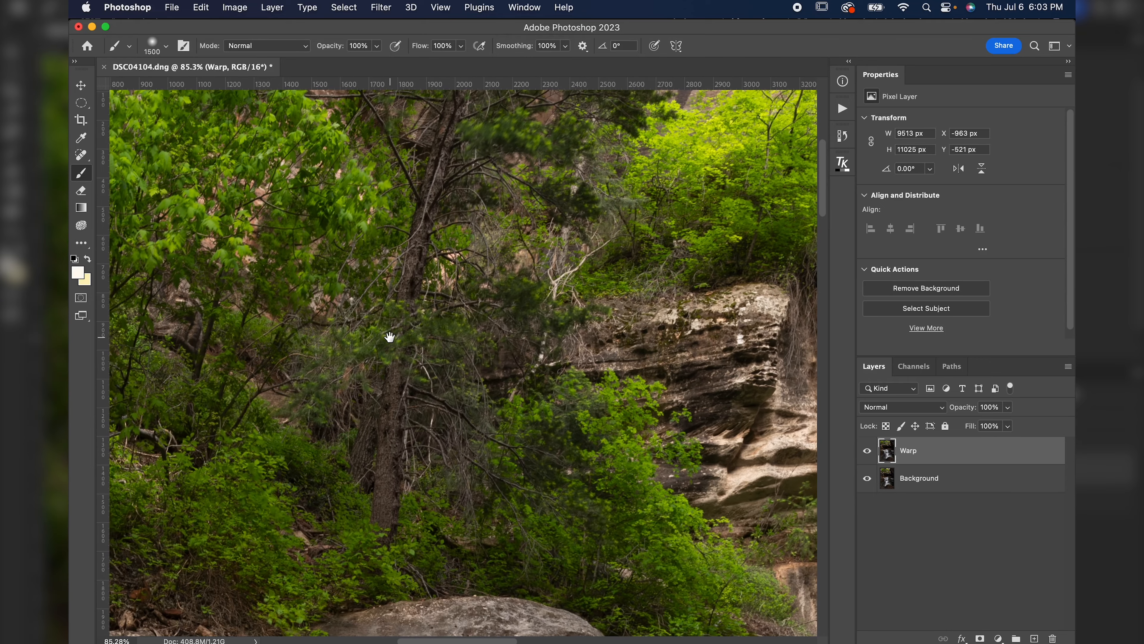
Warp the Warp layer again, pulling the top grid points leftward to straighten the trees, and commit.
key(super+minus)
key(super+minus)
key(super+t)
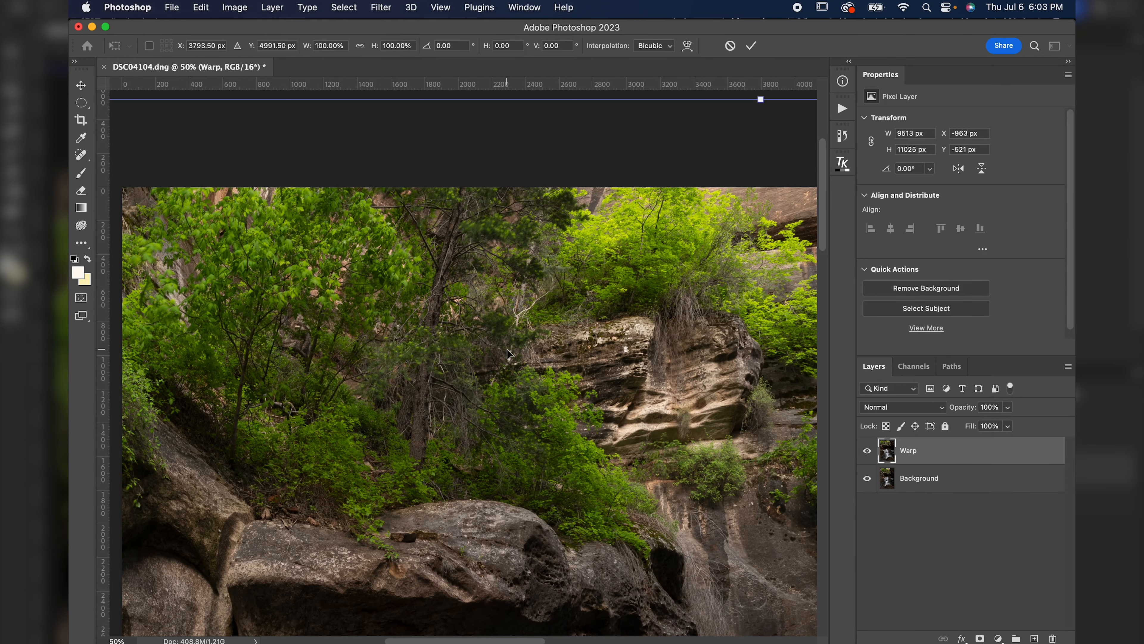
right_click(506, 352)
click(537, 413)
key(super+minus)
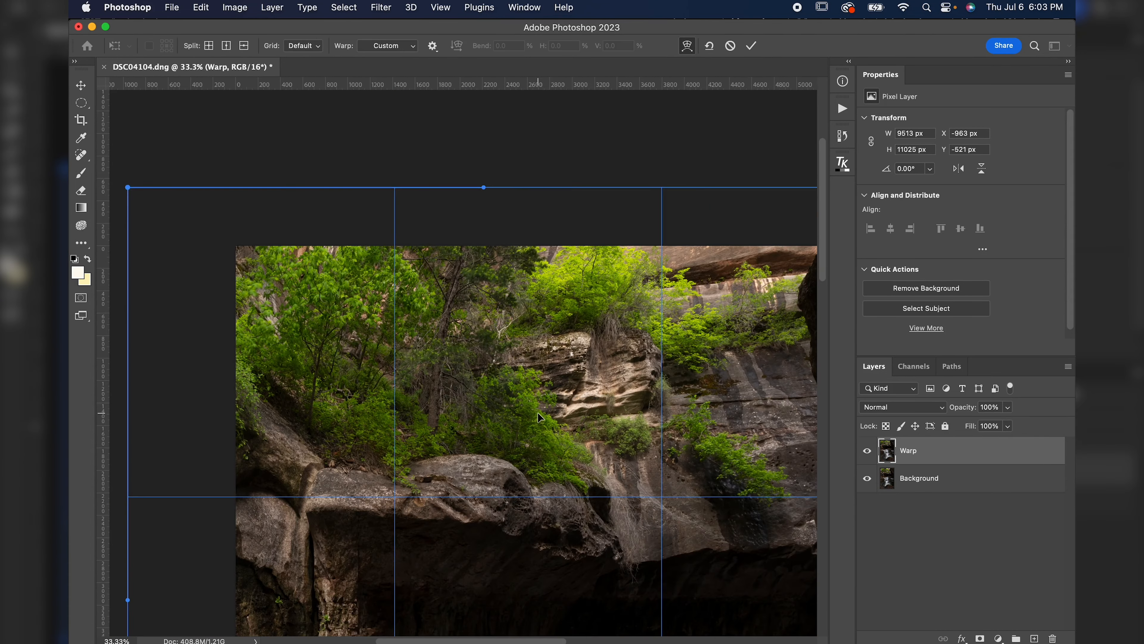
drag(484, 187, 414, 187)
drag(436, 498, 453, 498)
drag(427, 187, 310, 188)
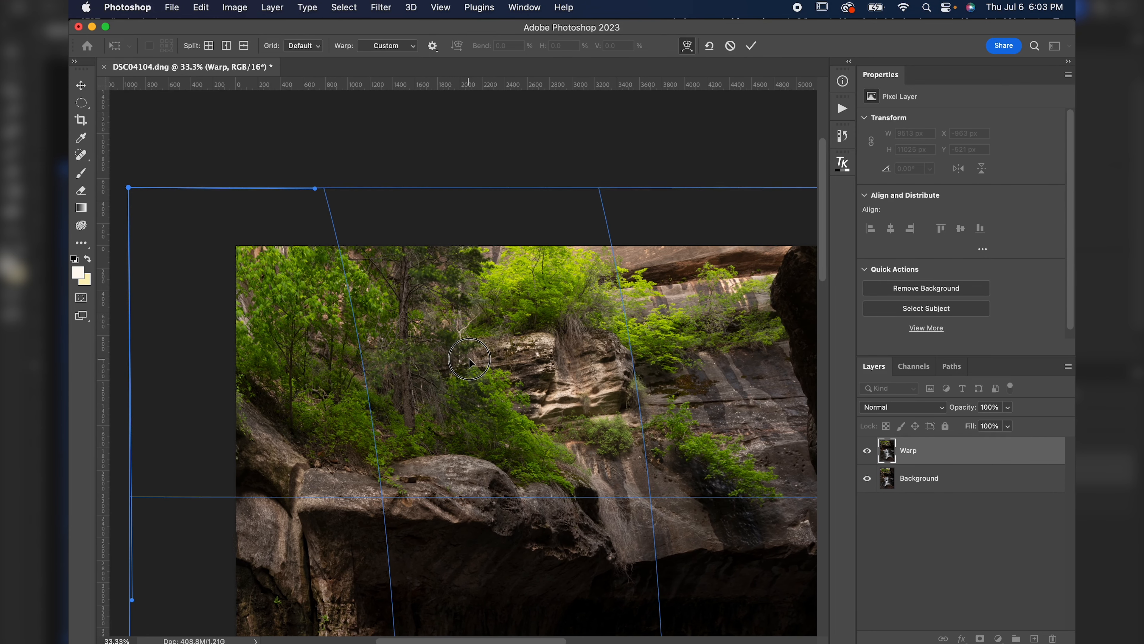
alt+click(469, 358)
scroll(471, 358, down, 3)
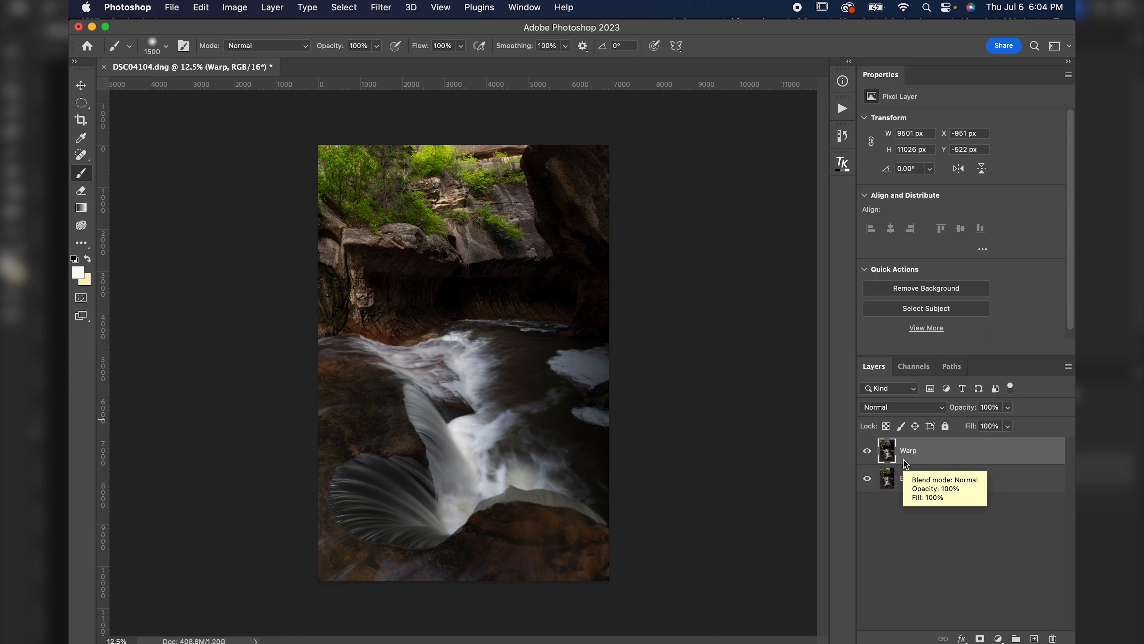
Duplicate the warped layer and rename the copy Base.
key(super+j)
double_click(911, 450)
text(Base)
key(Return)
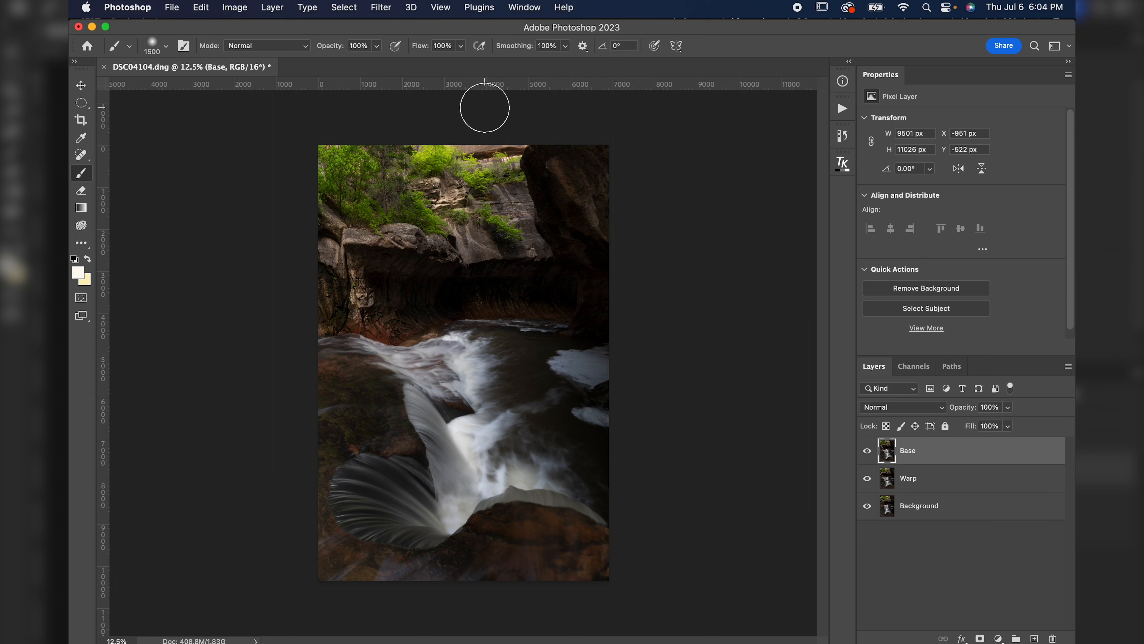
Convert the Base layer to a smart object using the help search.
click(570, 8)
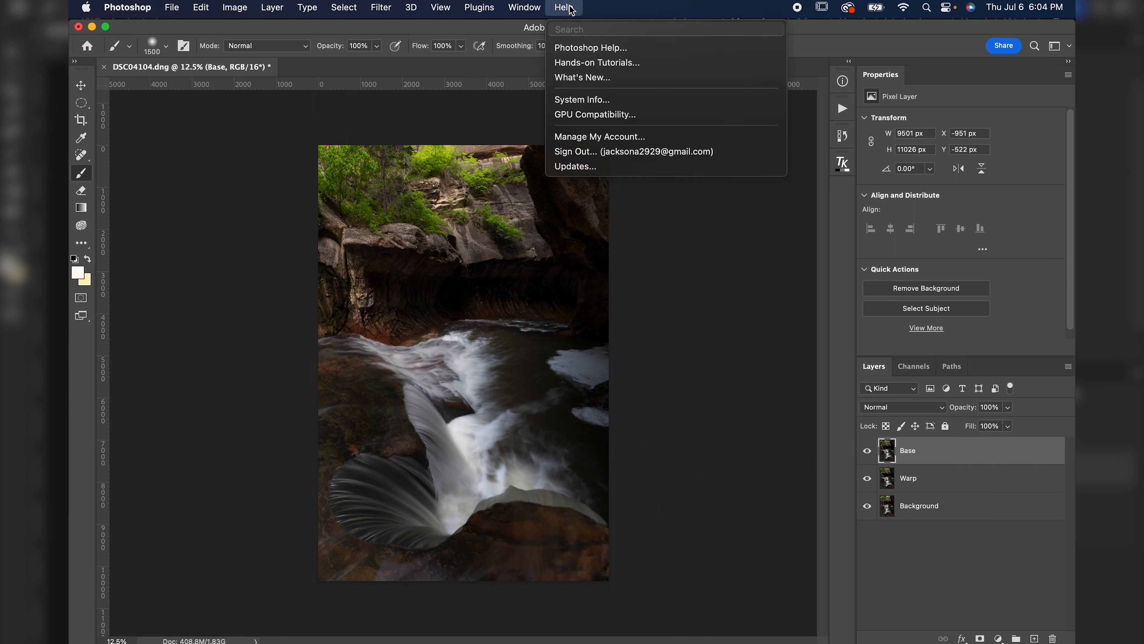
text(smart ob)
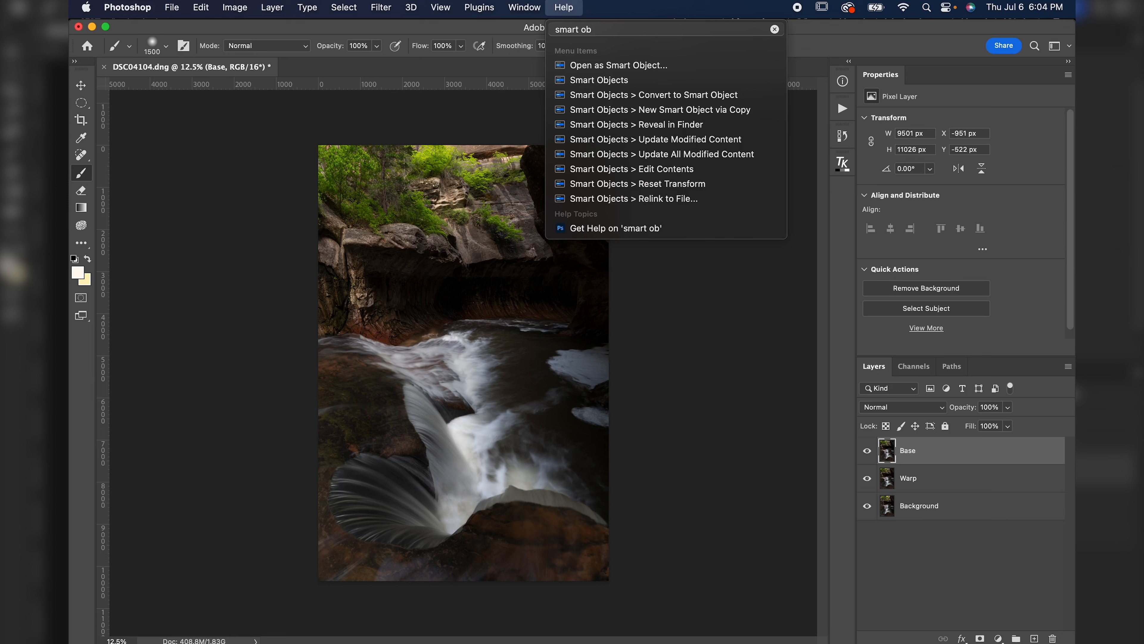
mouse_move(633, 96)
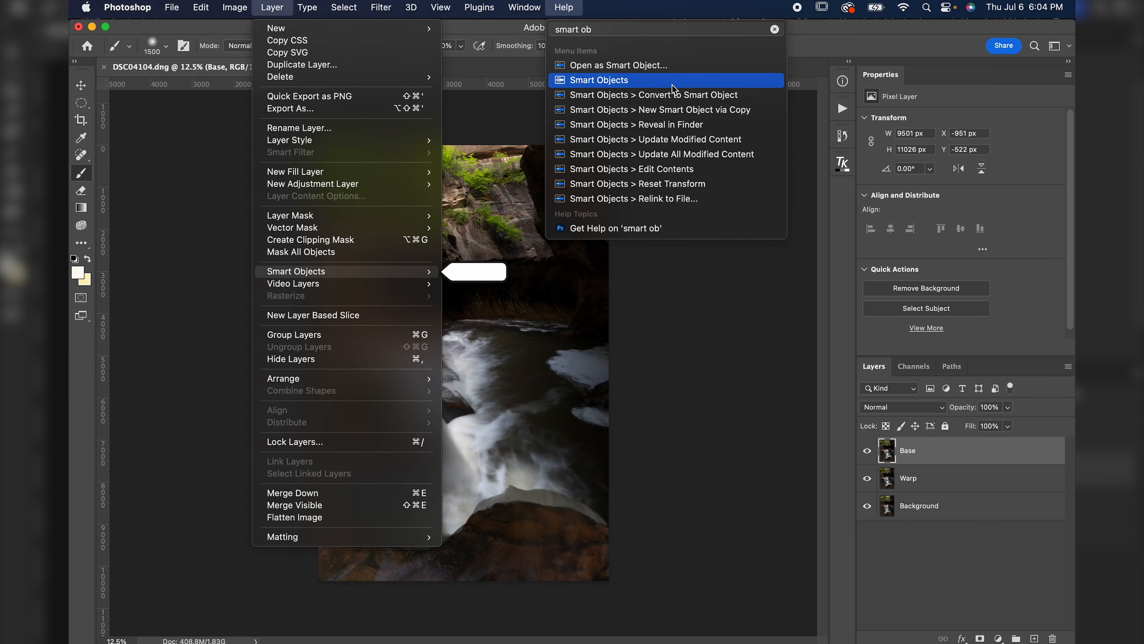
click(688, 102)
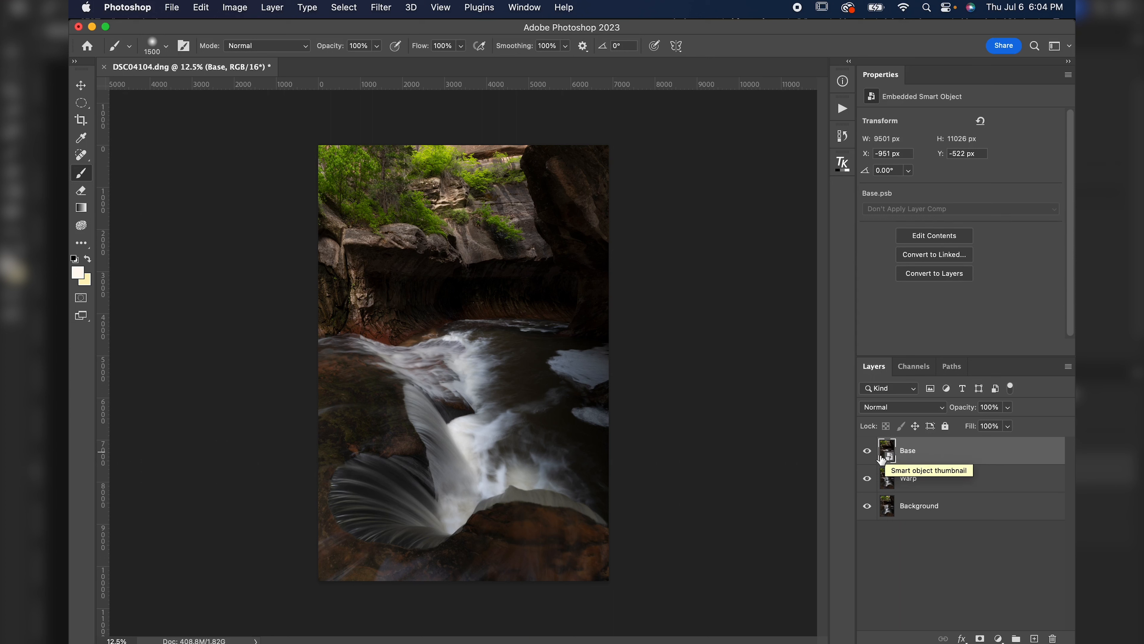
Open Camera Raw Filter on Base and set Contrast +9, Highlights -24, Shadows +82, Whites +46, Blacks +57.
click(380, 7)
click(412, 113)
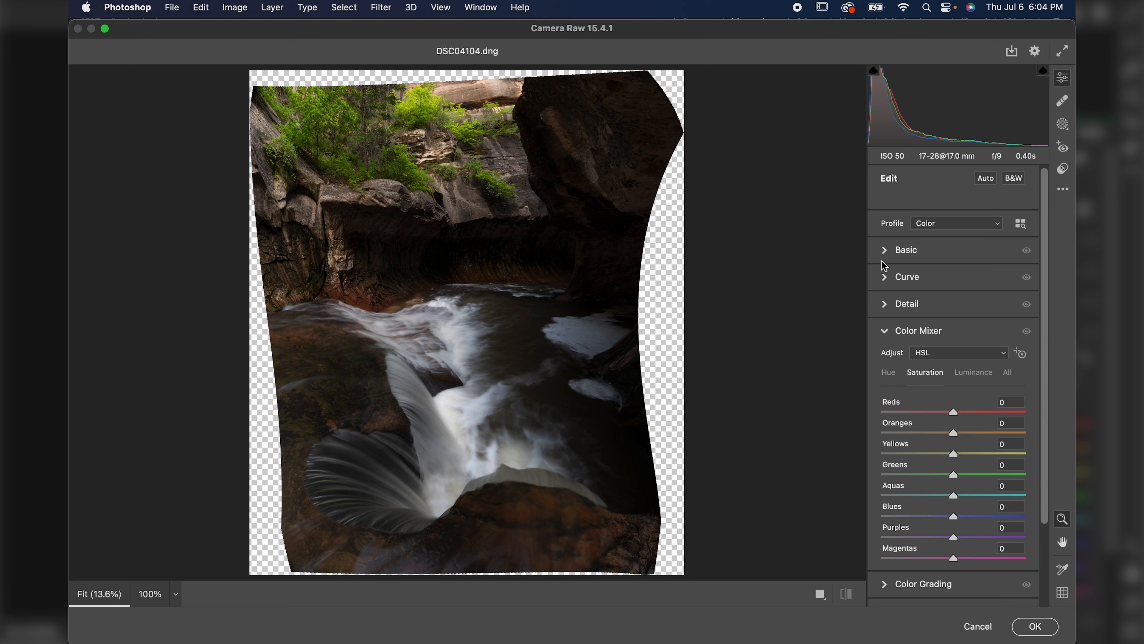
click(885, 251)
drag(954, 380, 994, 470)
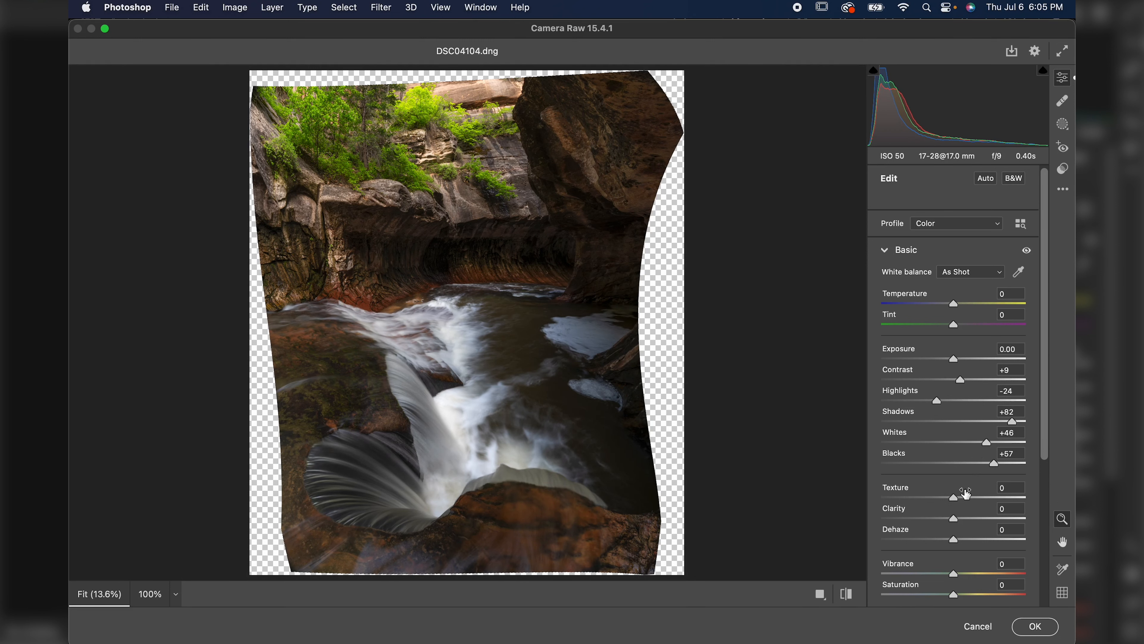
Set Vibrance to +7 and Saturation to +1 in the Basic panel.
scroll(968, 493, down, 3)
scroll(968, 454, down, 2)
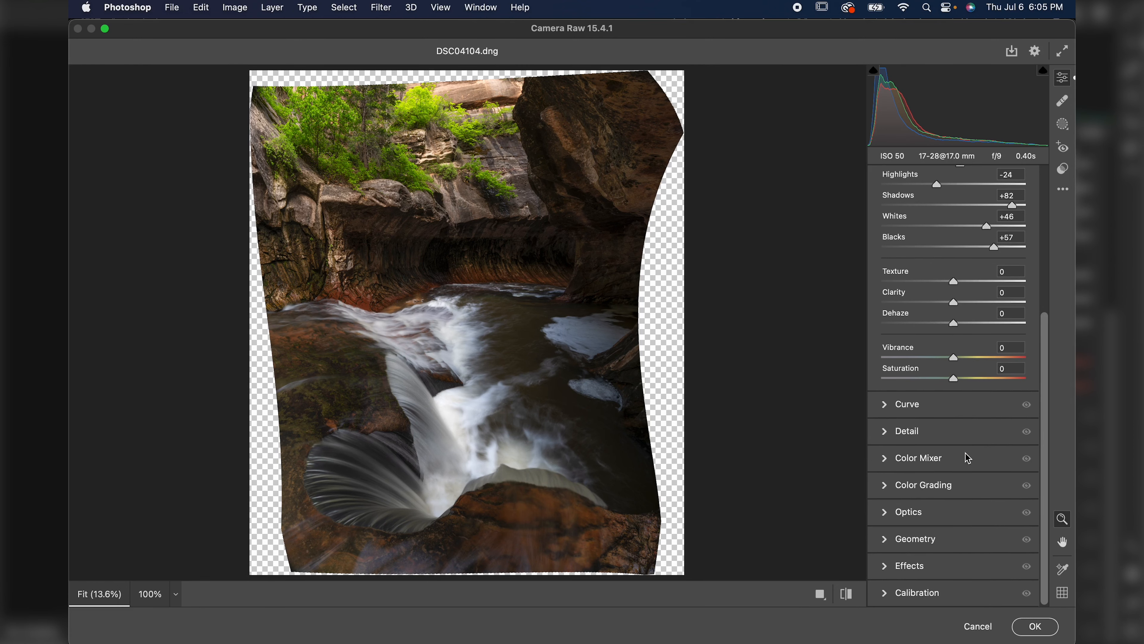
scroll(968, 458, up, 3)
mouse_move(954, 469)
mouse_down()
mouse_move(973, 469)
mouse_move(961, 468)
mouse_move(957, 489)
mouse_up()
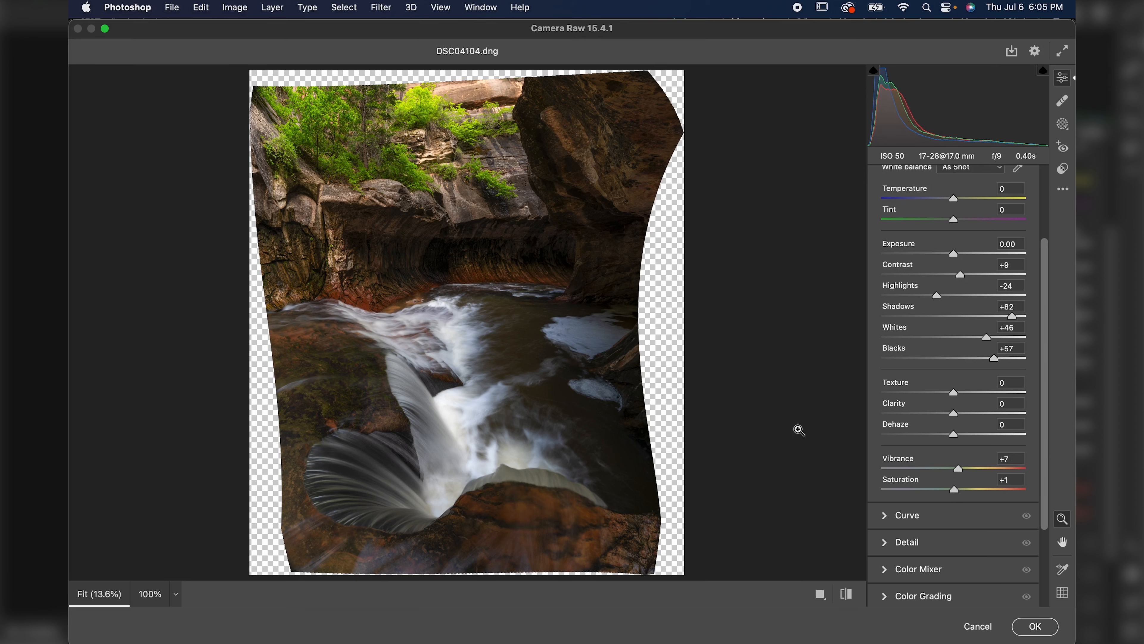
Compare the before and after views and apply the Camera Raw Filter.
key(backslash)
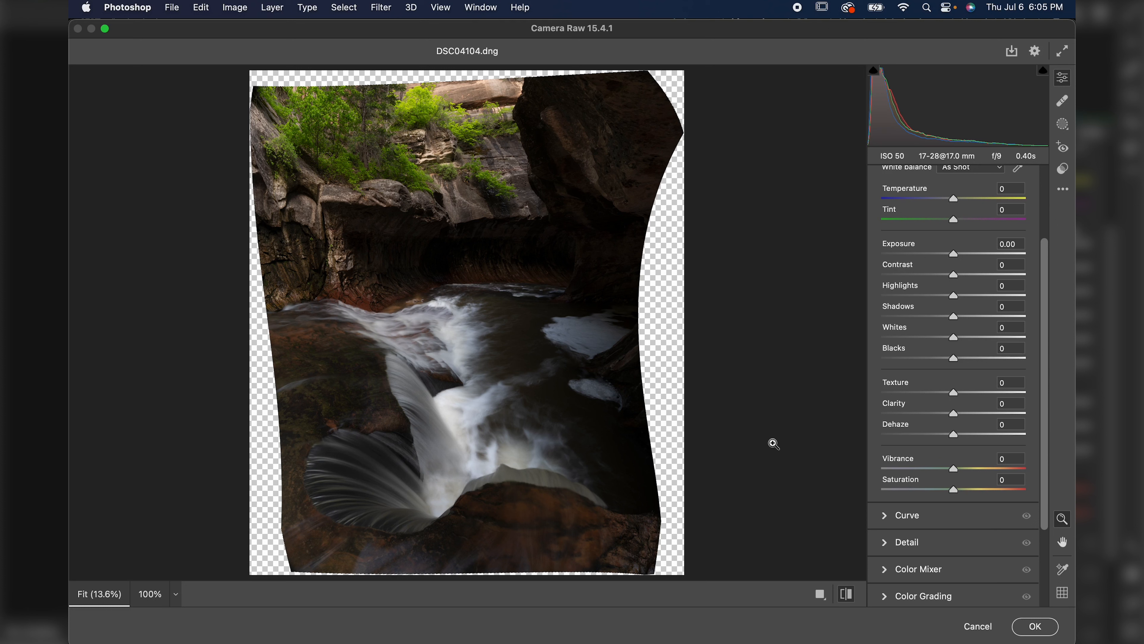
key(backslash)
key(backslash)
key(backslash)
key(backslash)
key(backslash)
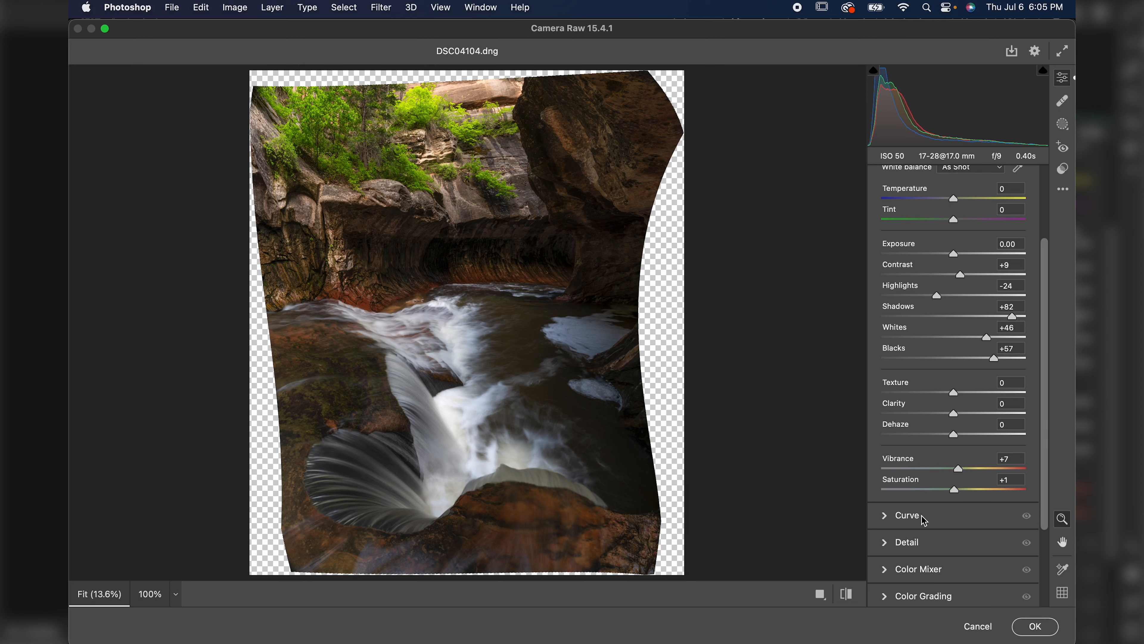
click(1036, 626)
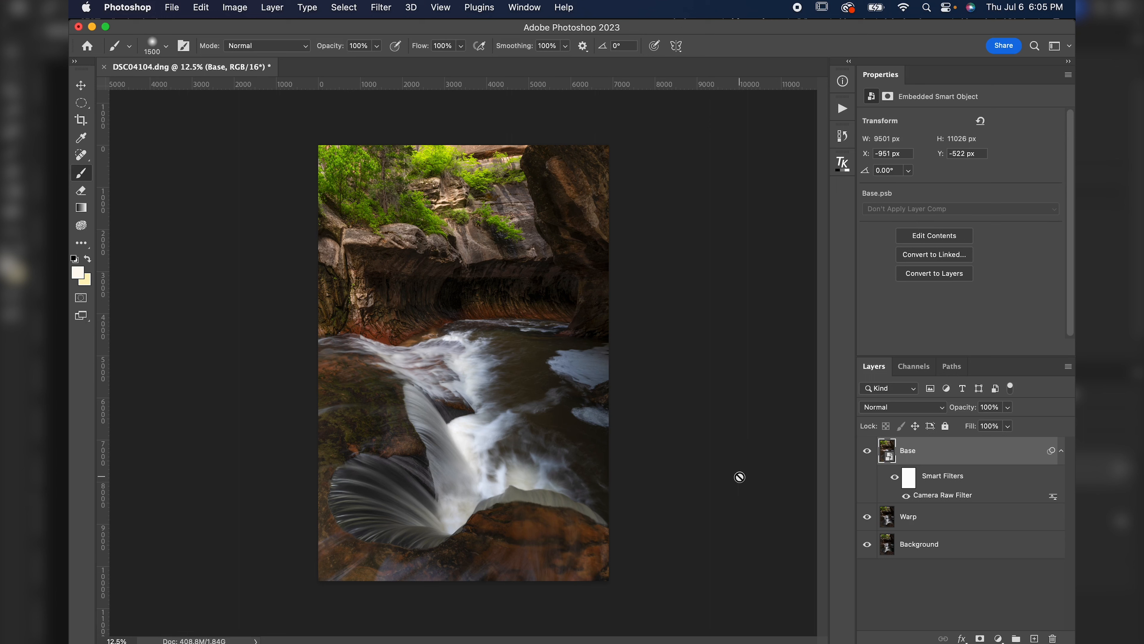
Open the Color Efex Pro 5 filter from the Nik Collection on the Base smart object.
key(c)
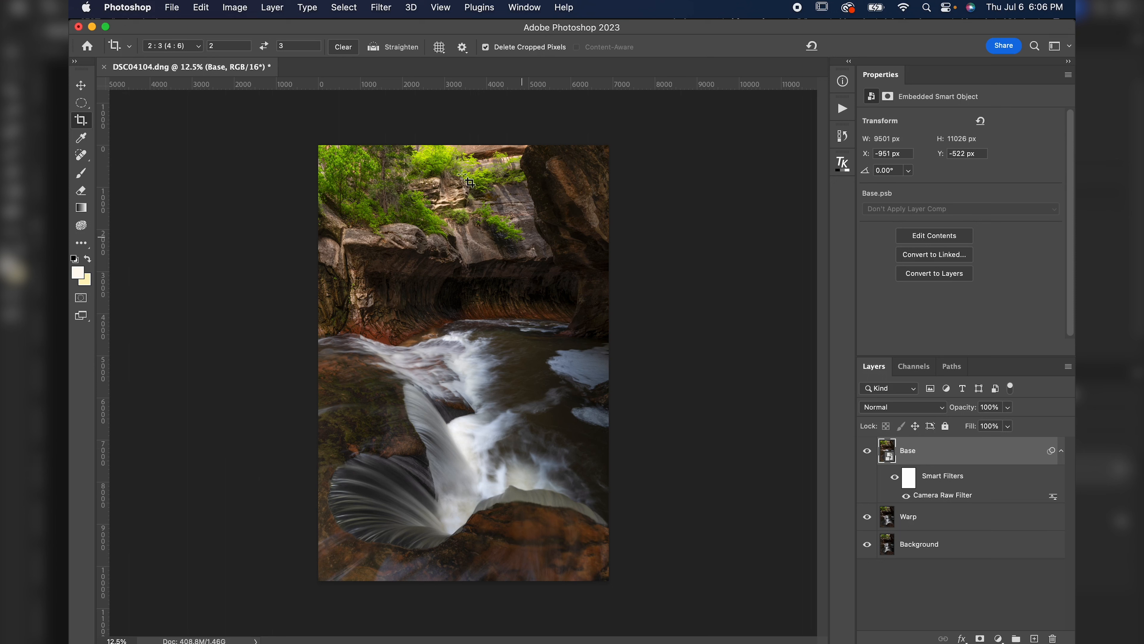
click(380, 8)
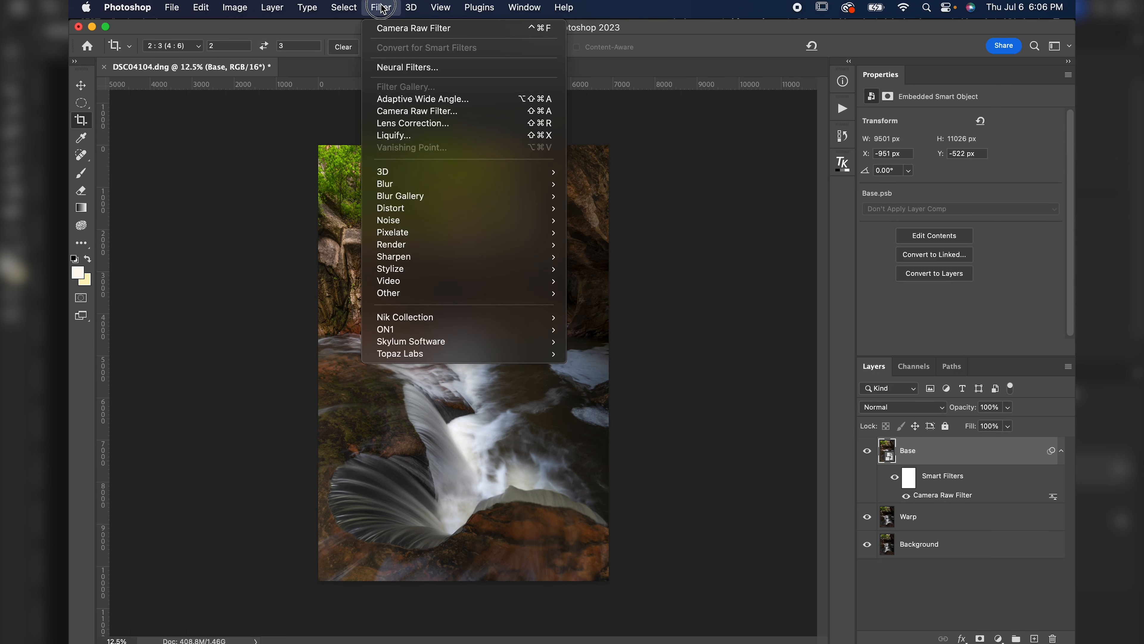
mouse_move(446, 322)
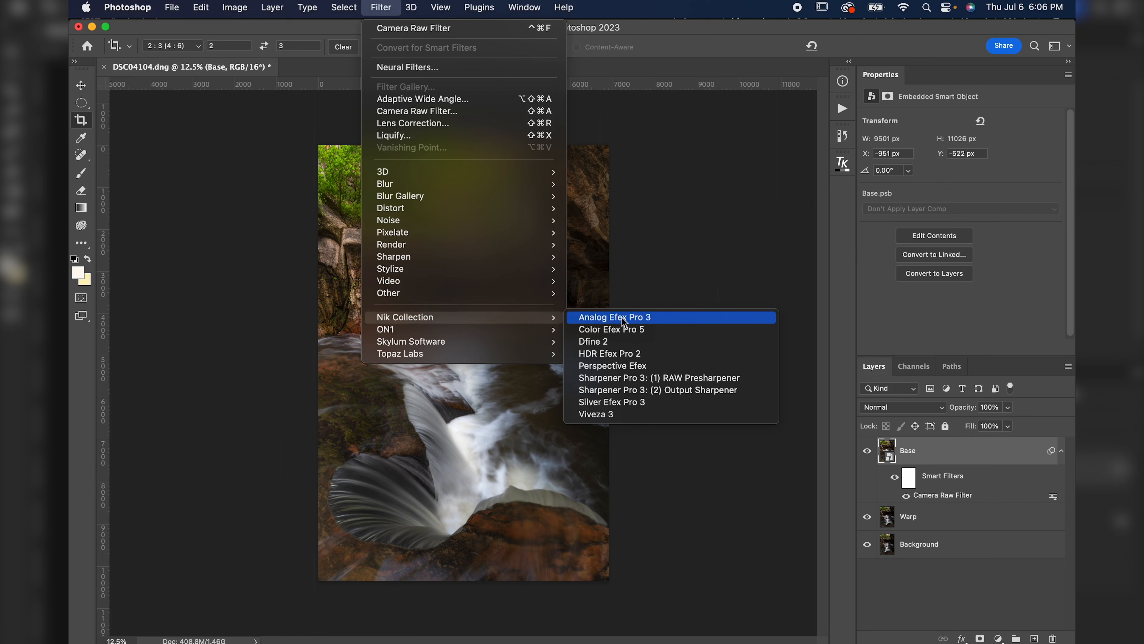
click(626, 334)
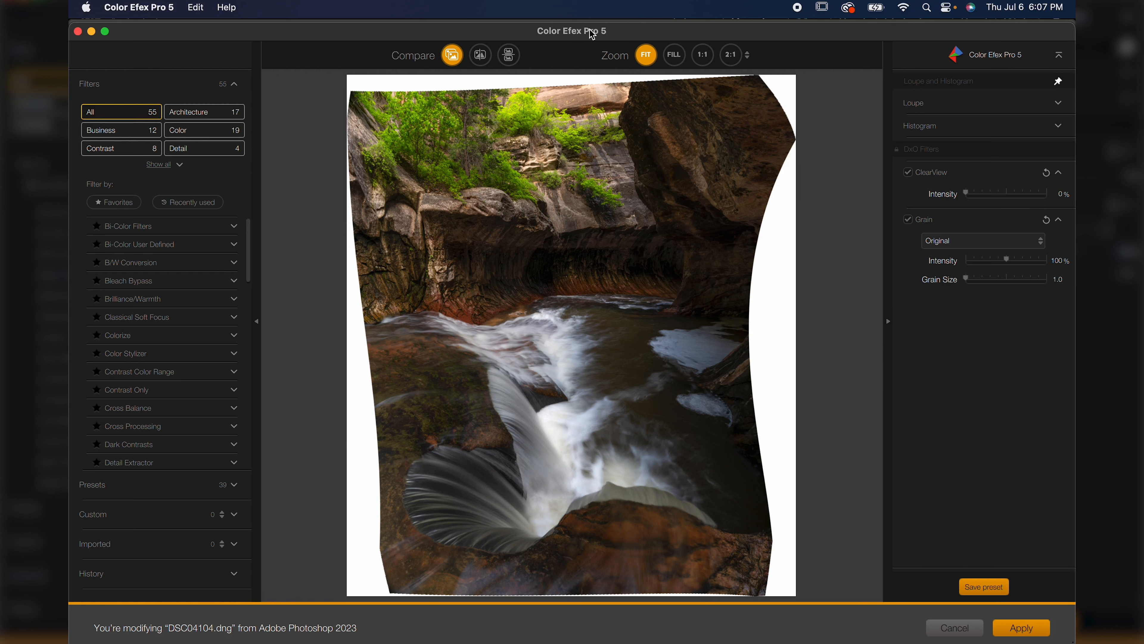
Add a Polarization filter with Strength at 200%, toggling it off and on to compare.
scroll(161, 318, down, 10)
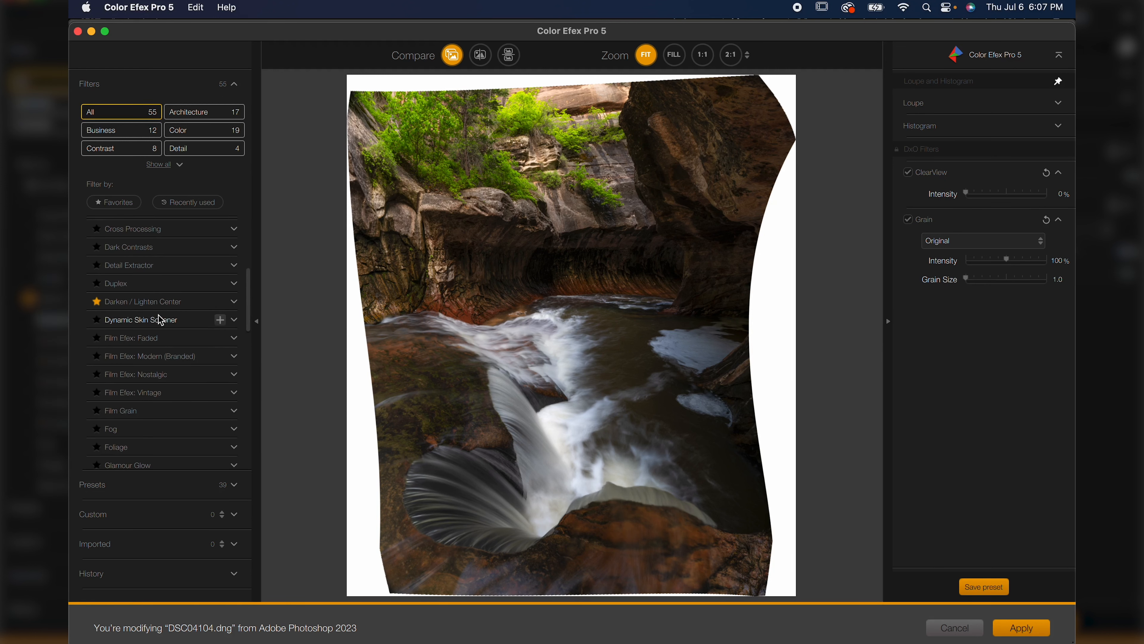
scroll(161, 319, down, 20)
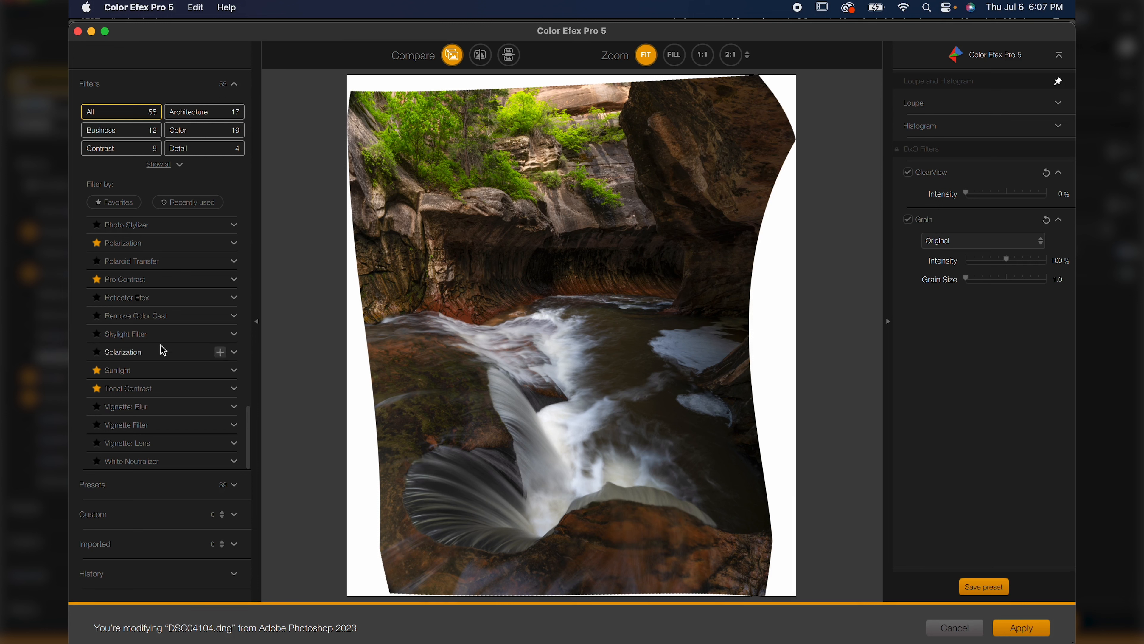
scroll(152, 289, up, 2)
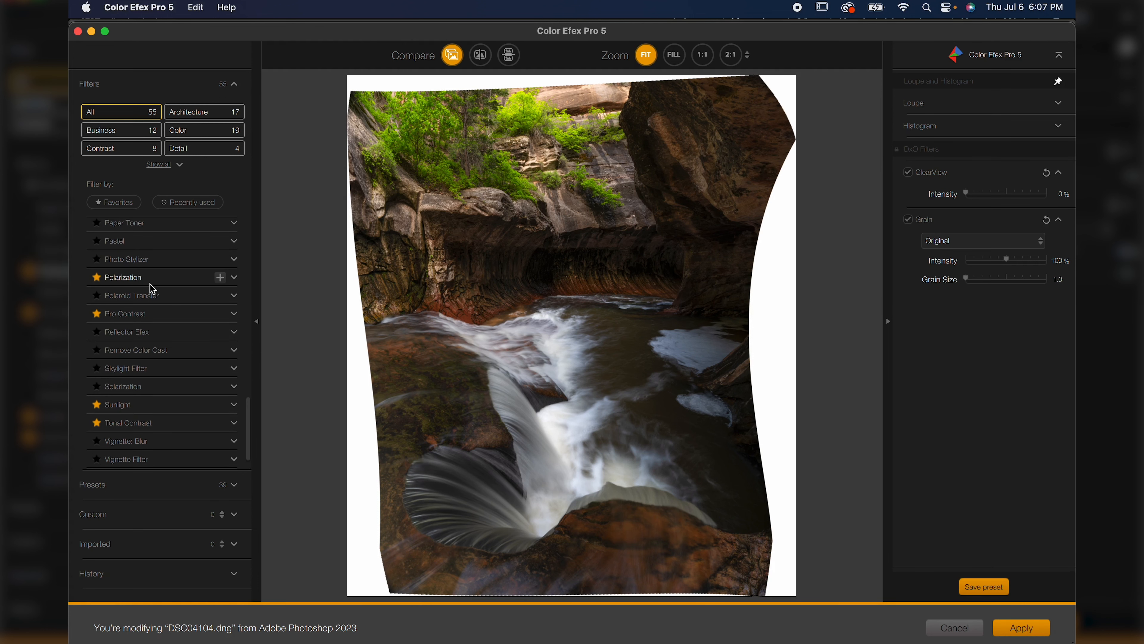
click(163, 279)
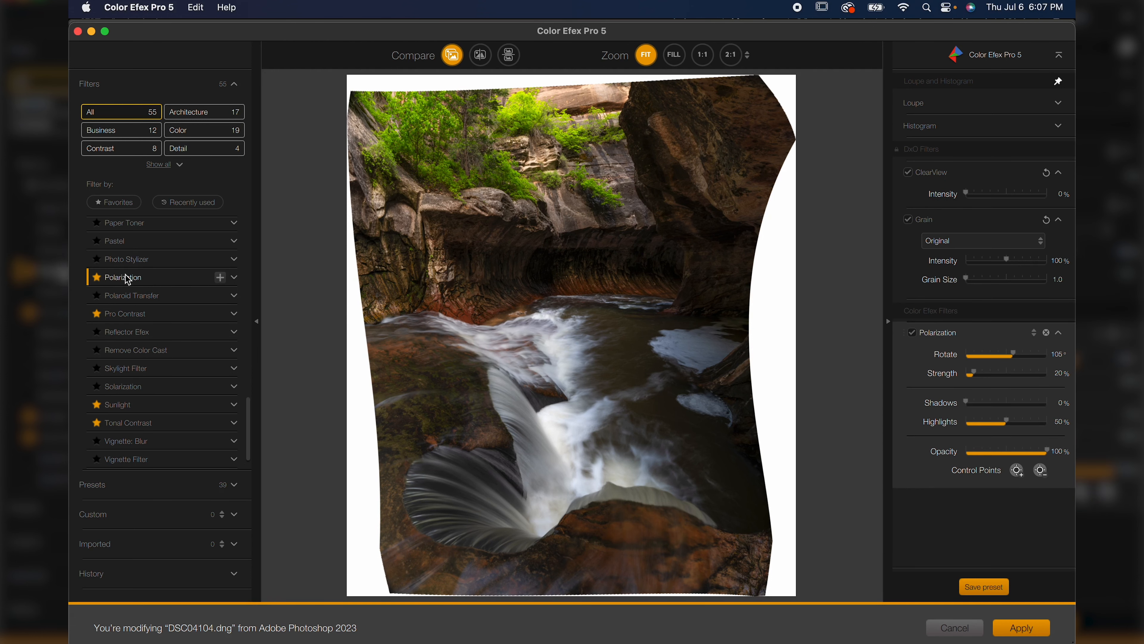
drag(1014, 381, 1062, 376)
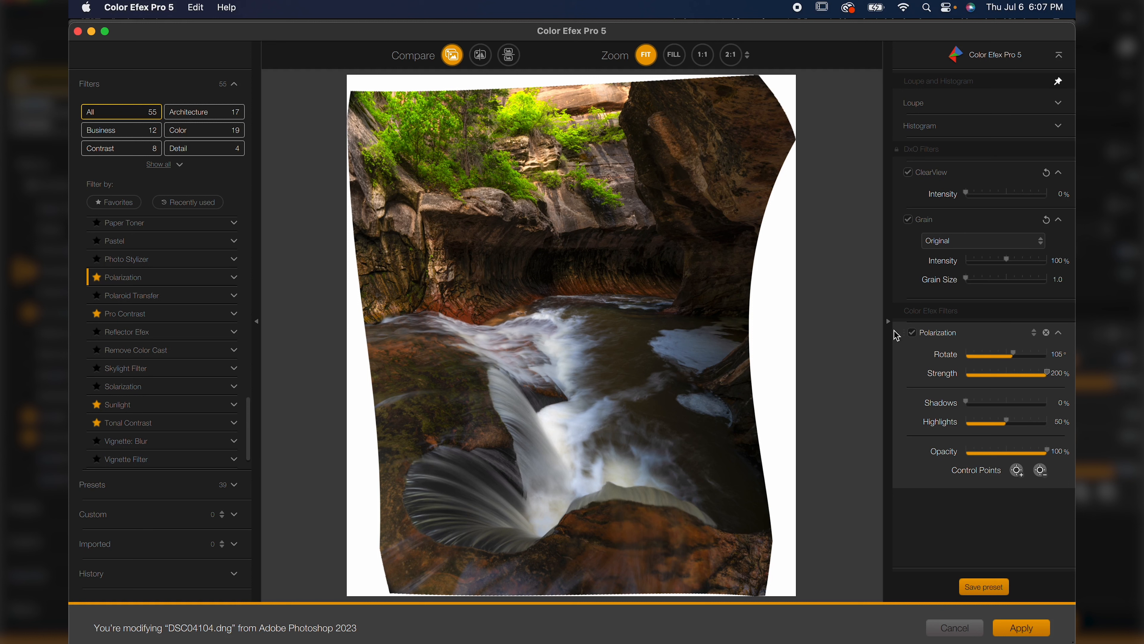
click(914, 334)
click(913, 333)
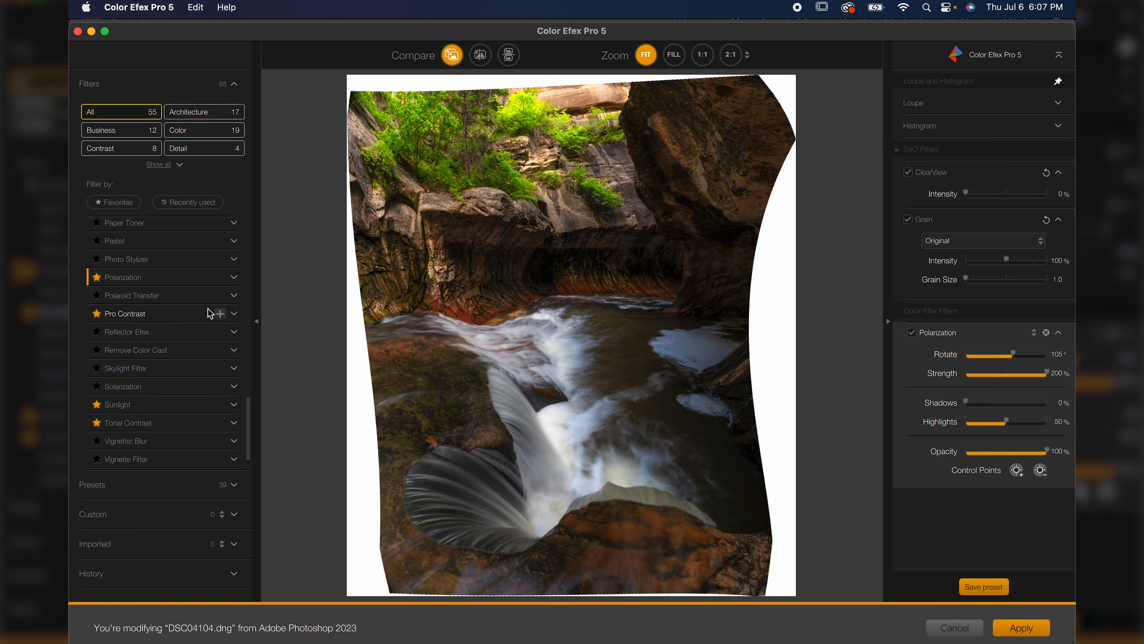
Add a Pro Contrast filter with Correct Contrast at 9% and Dynamic Contrast at 22%.
click(220, 313)
scroll(992, 451, down, 3)
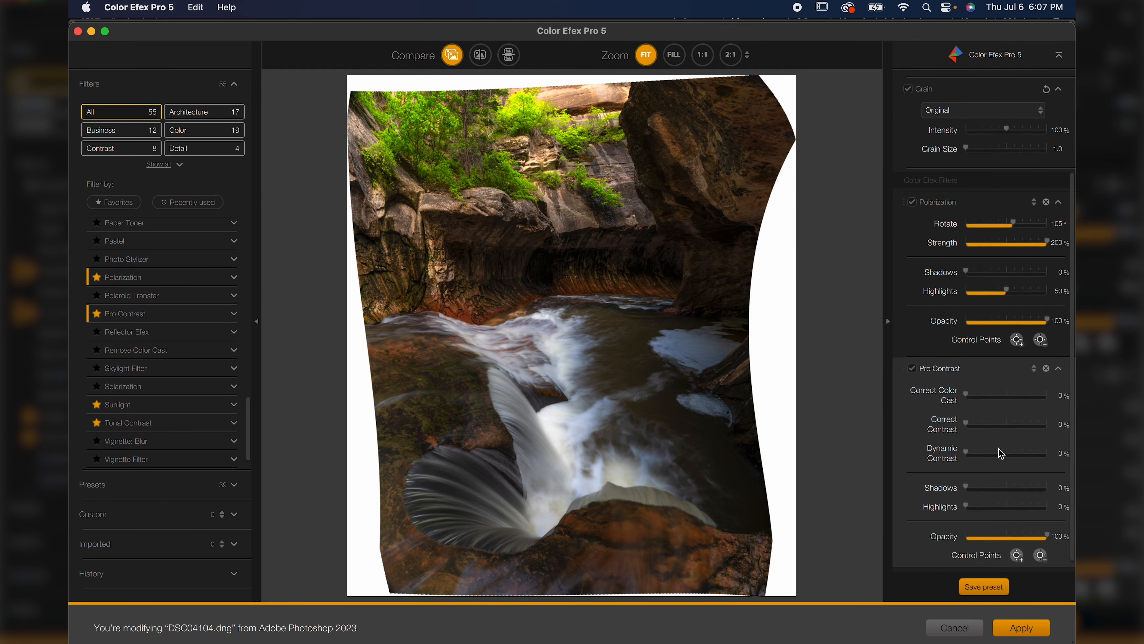
click(980, 387)
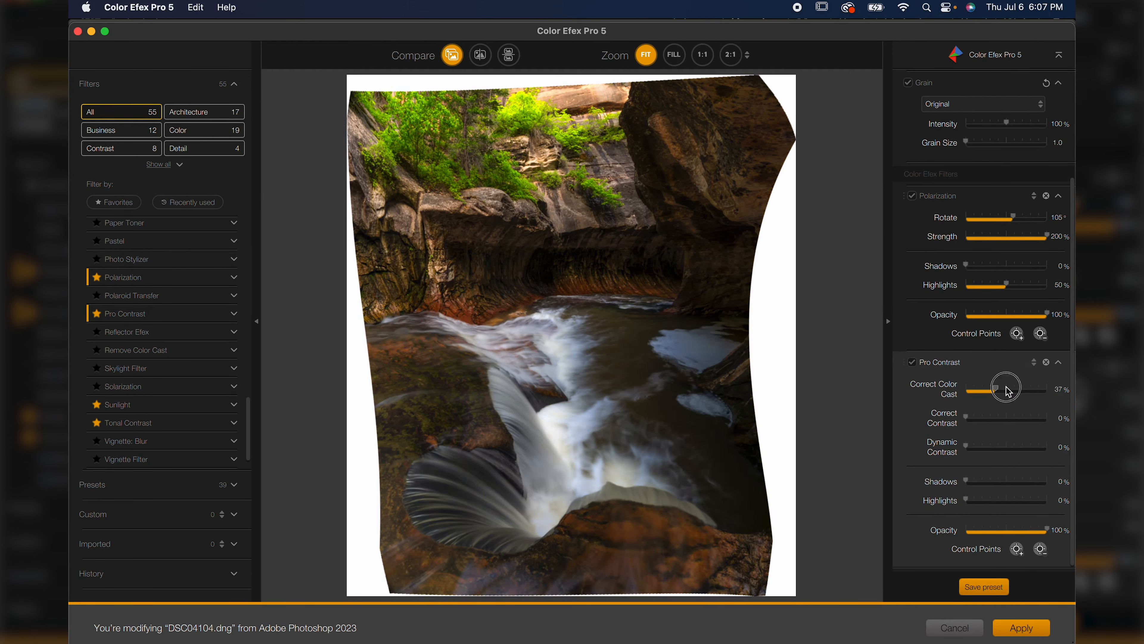
click(981, 420)
drag(982, 421, 983, 448)
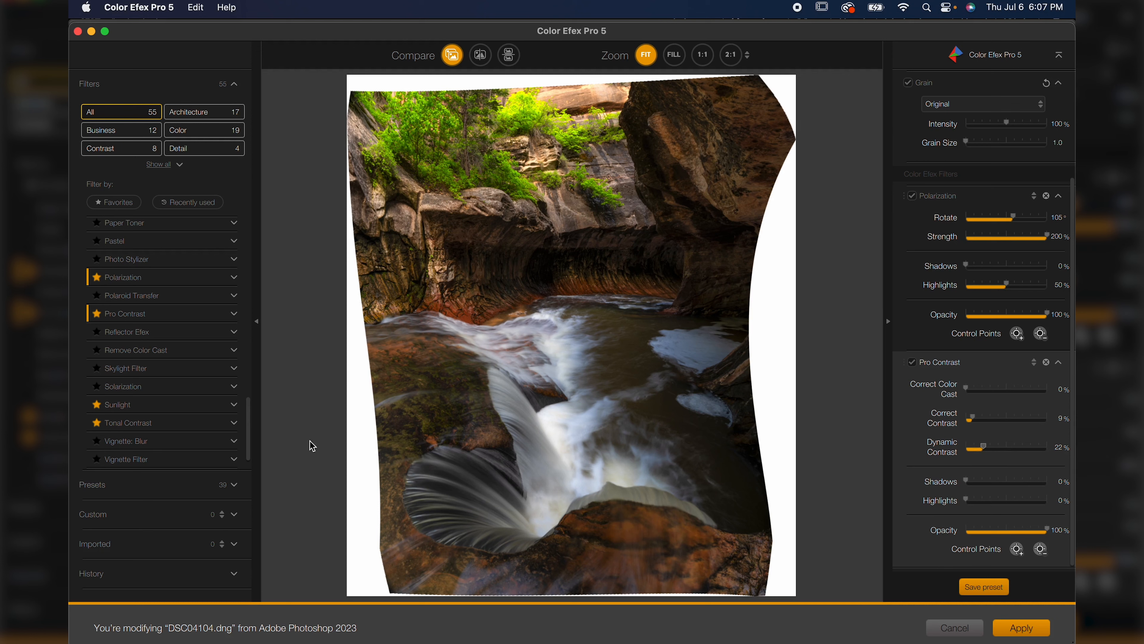
Add a Tonal Contrast filter set to Highlights 8%, Midtones 14%, Shadows -25% and Saturation 0%.
click(220, 424)
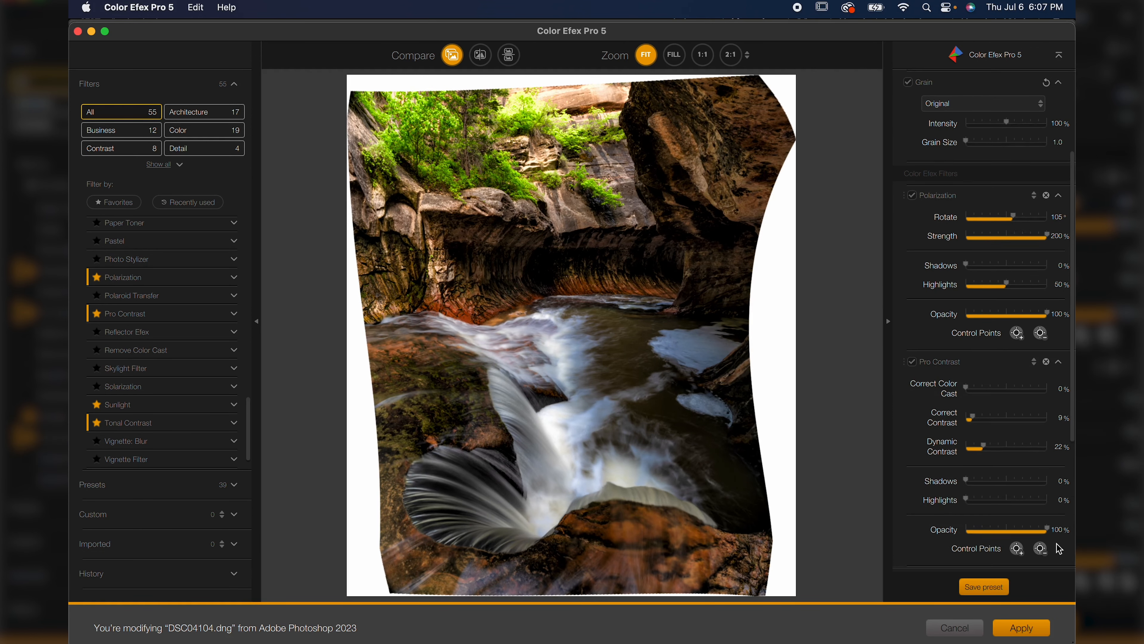
scroll(1057, 546, down, 5)
double_click(1059, 385)
text(0)
double_click(1062, 406)
text(0)
double_click(1062, 425)
text(0)
double_click(1062, 444)
text(0)
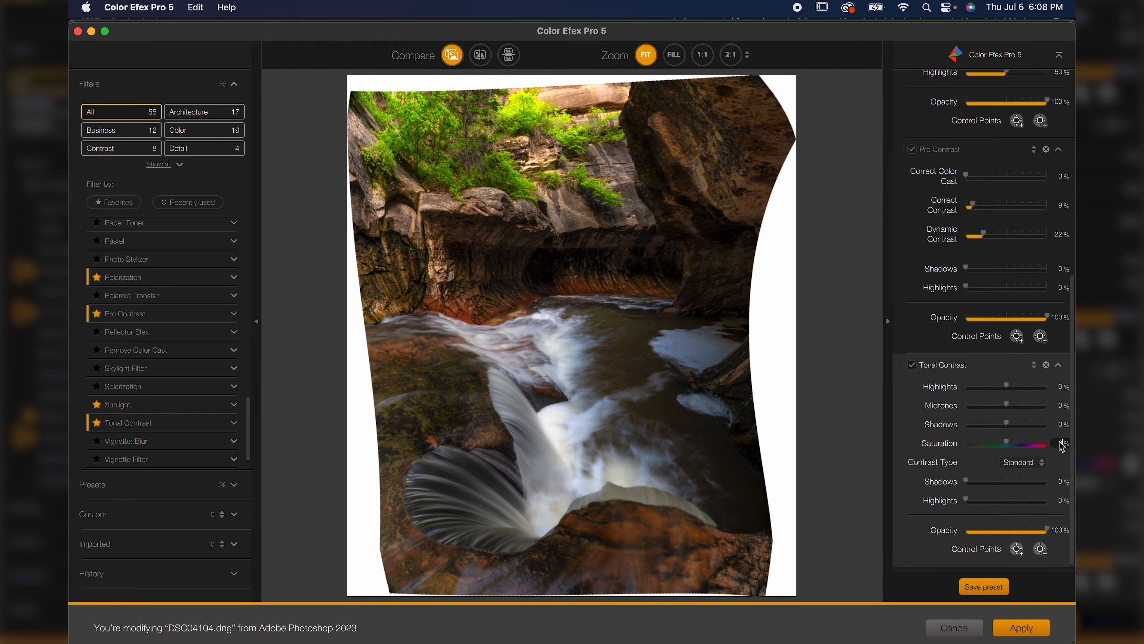
drag(1007, 388, 985, 419)
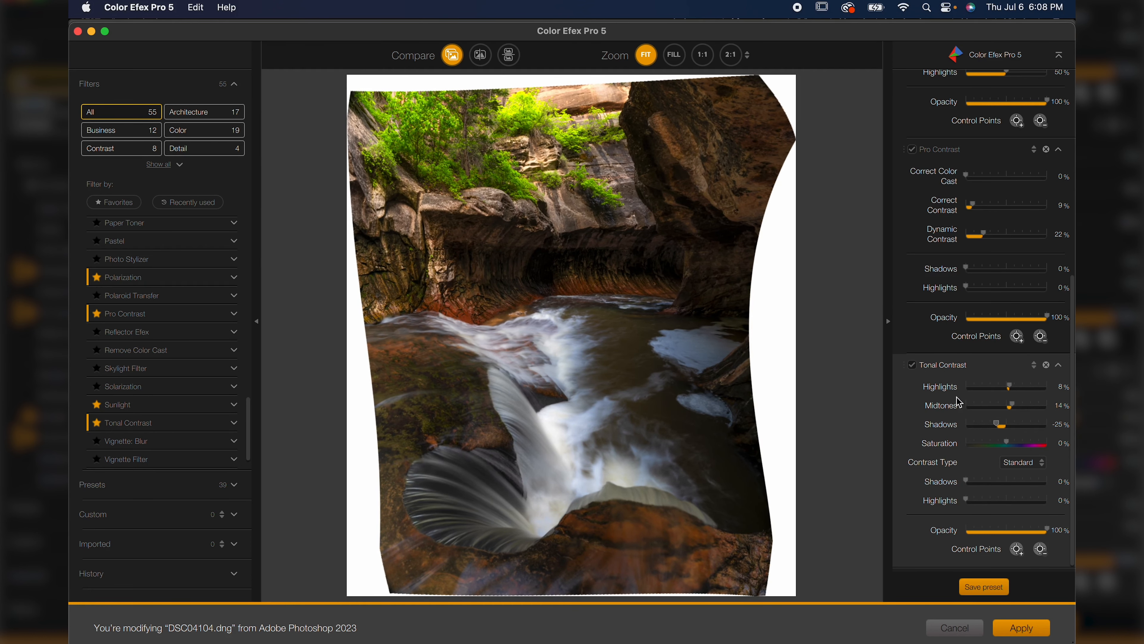
Toggle Tonal Contrast to compare, review the filter stack, and apply the Color Efex Pro 5 filters.
click(913, 366)
click(911, 366)
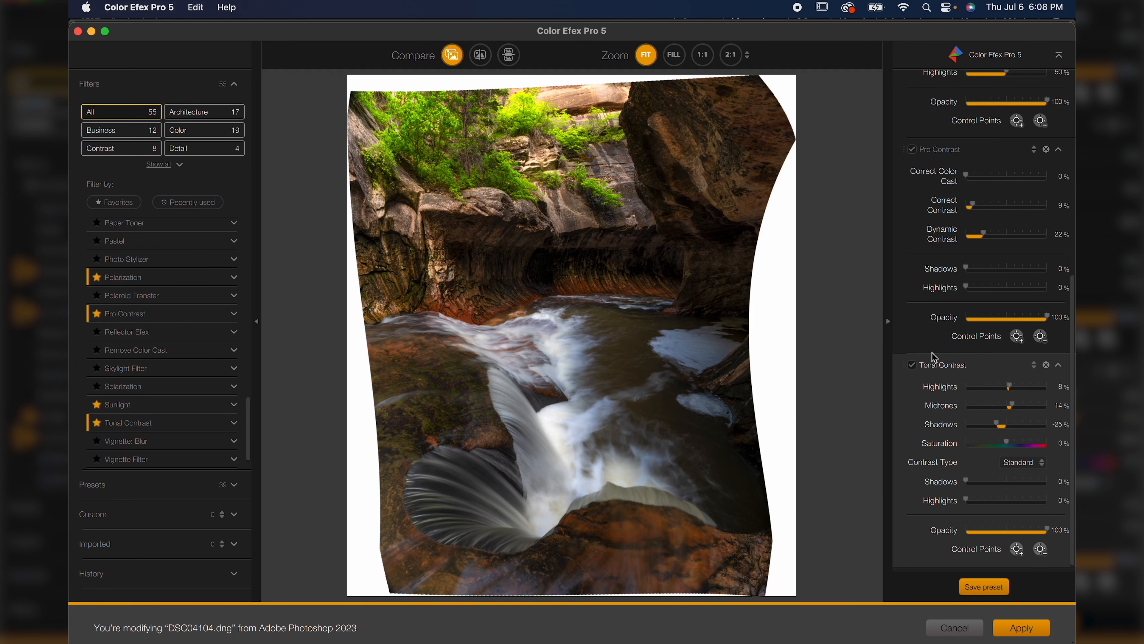
scroll(934, 358, up, 5)
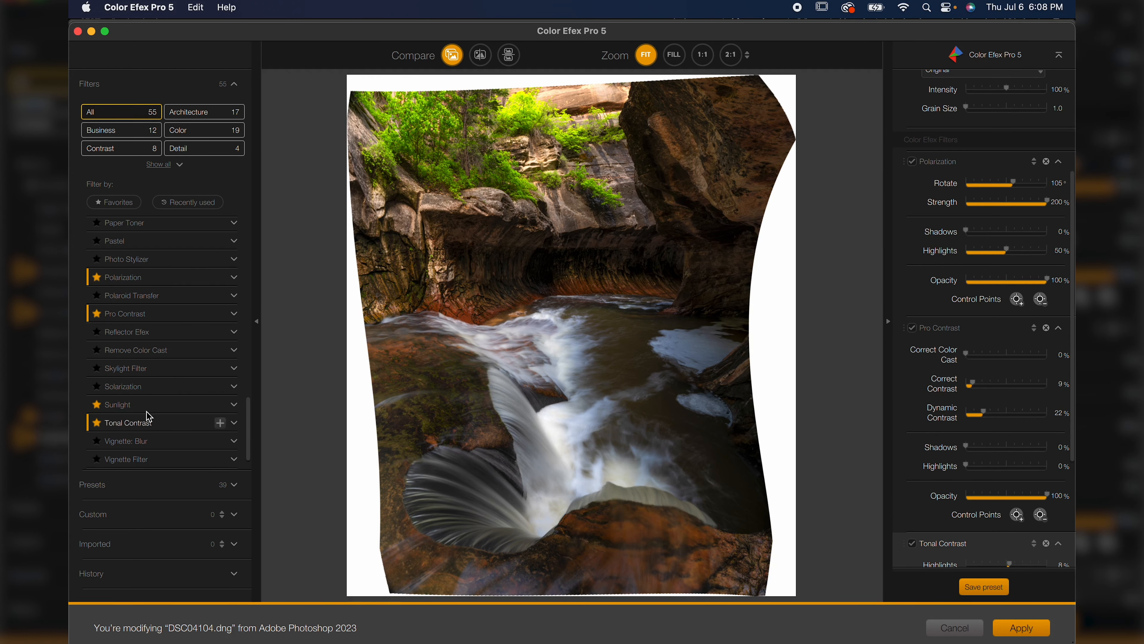
scroll(153, 415, up, 10)
scroll(149, 403, down, 3)
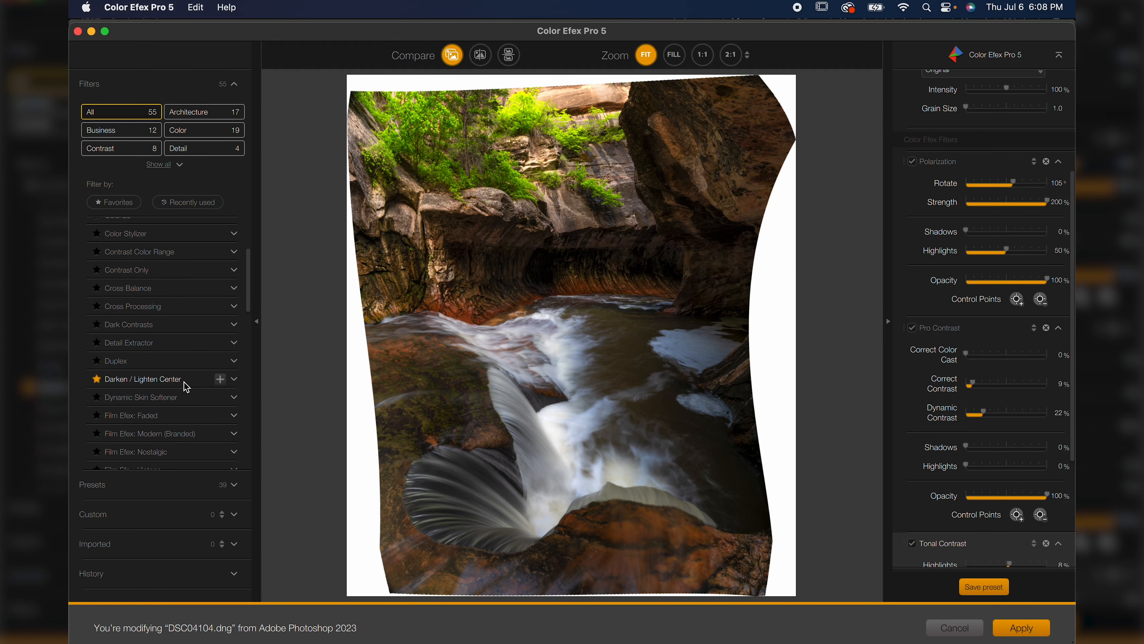
scroll(183, 381, down, 10)
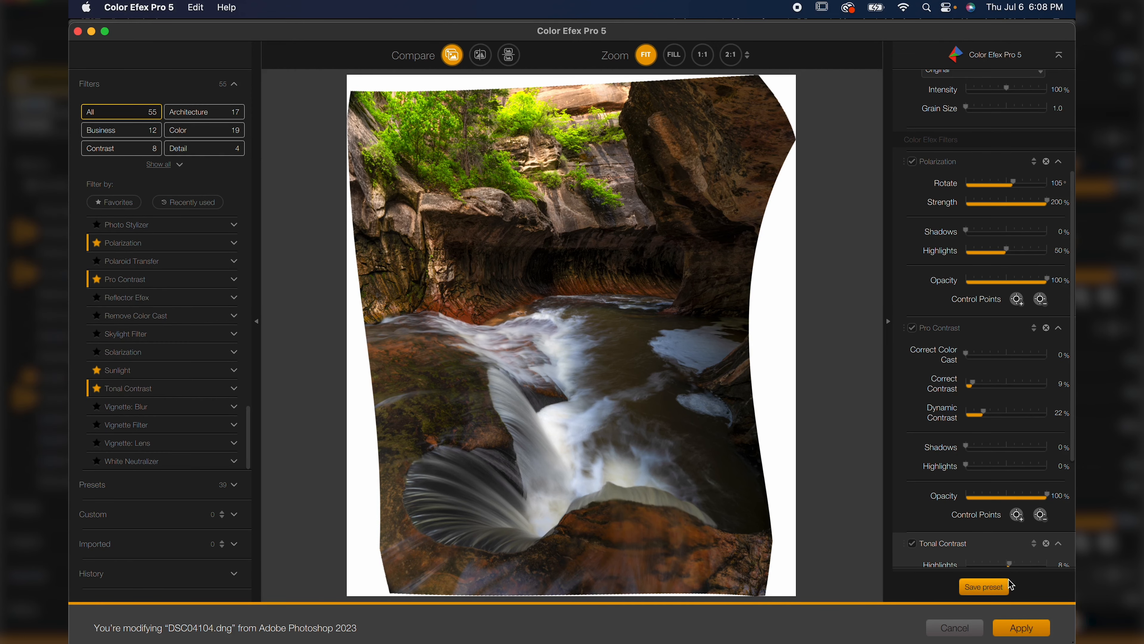
click(1033, 631)
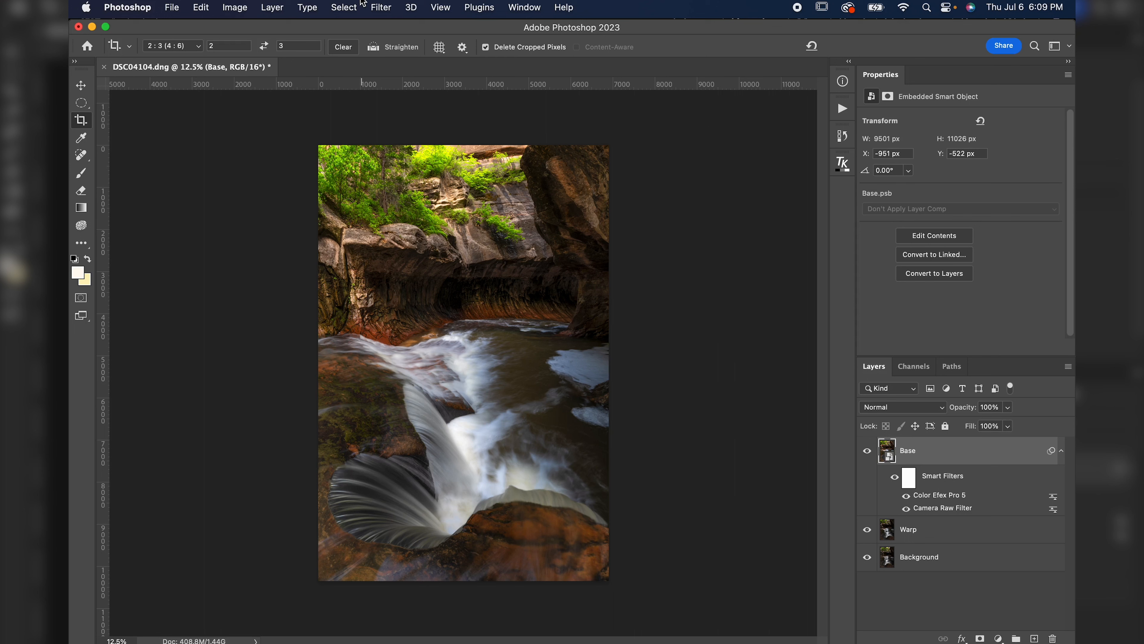
Try to open the Topaz Photo AI filter on the Base layer.
click(378, 7)
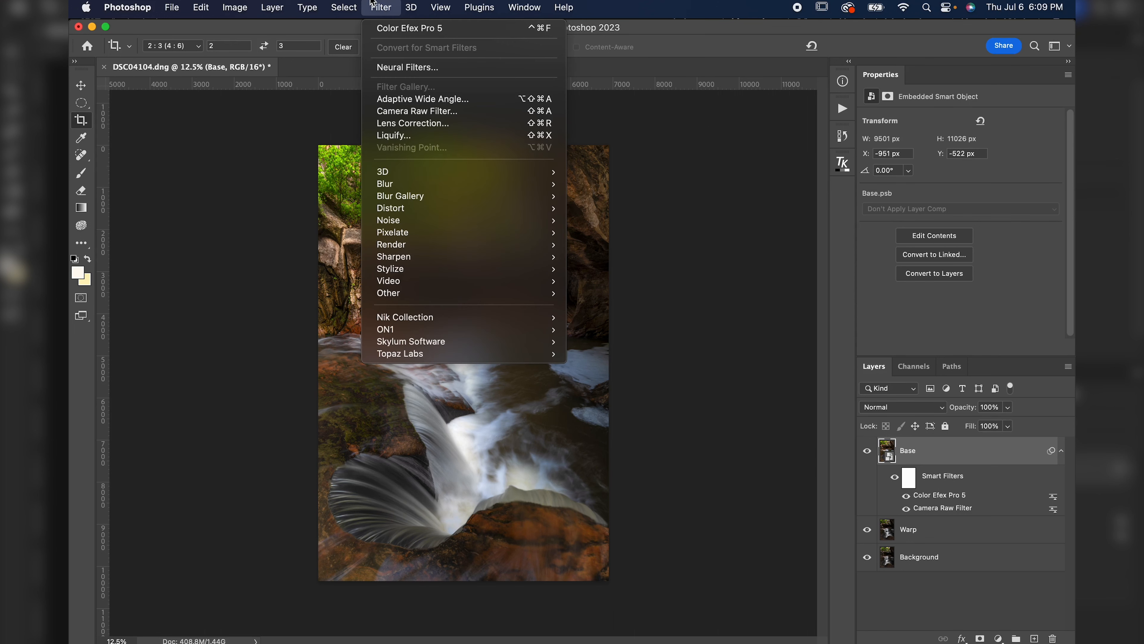
mouse_move(414, 333)
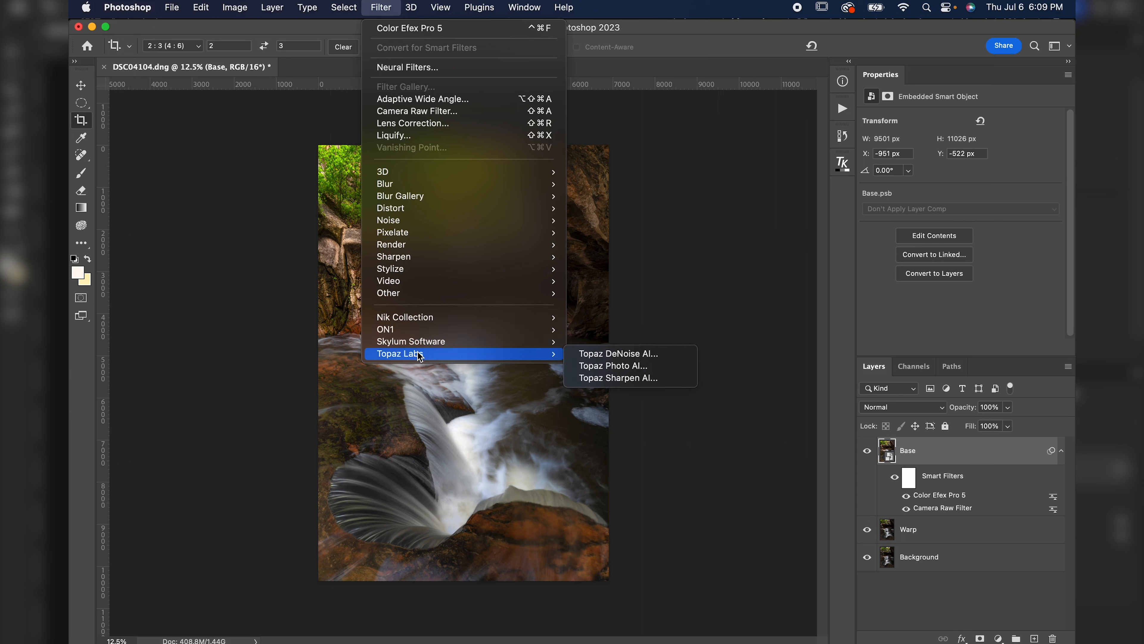
click(606, 373)
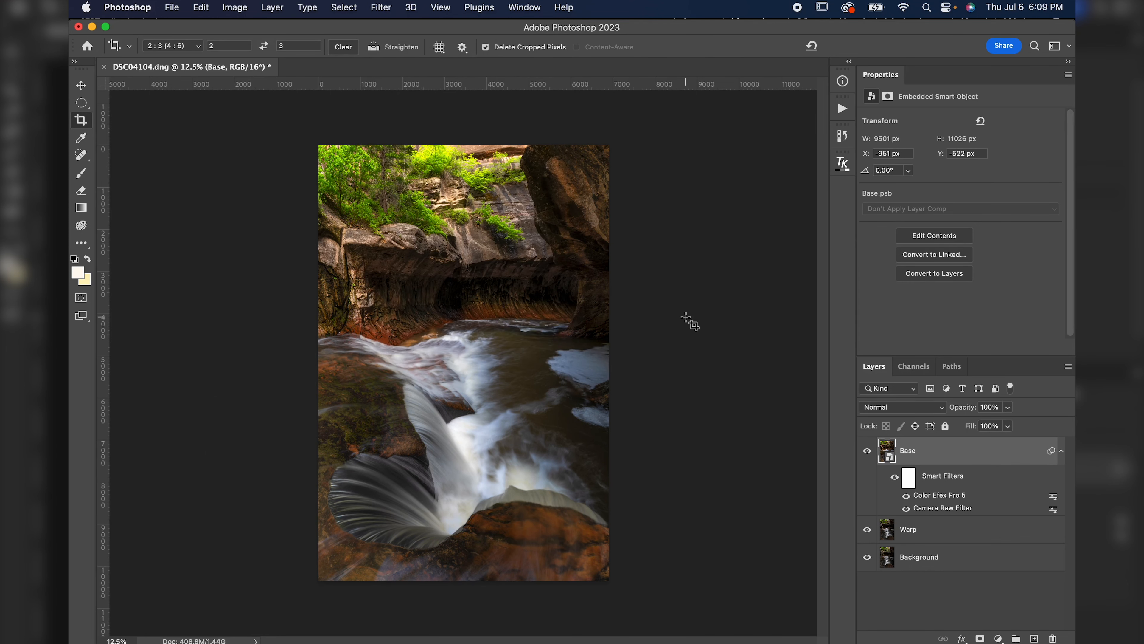
Zoom in and inspect the canyon wall and waterfall detail, then fit the image to the screen.
key(super+equal)
key(super+equal)
key(super+equal)
key(super+equal)
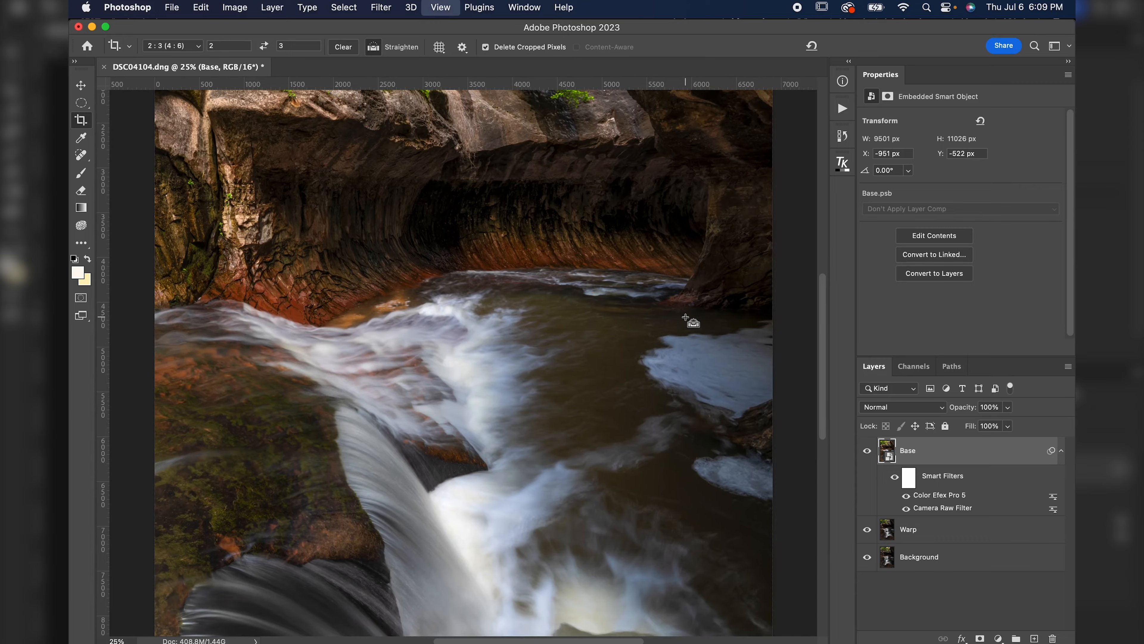
key(super+equal)
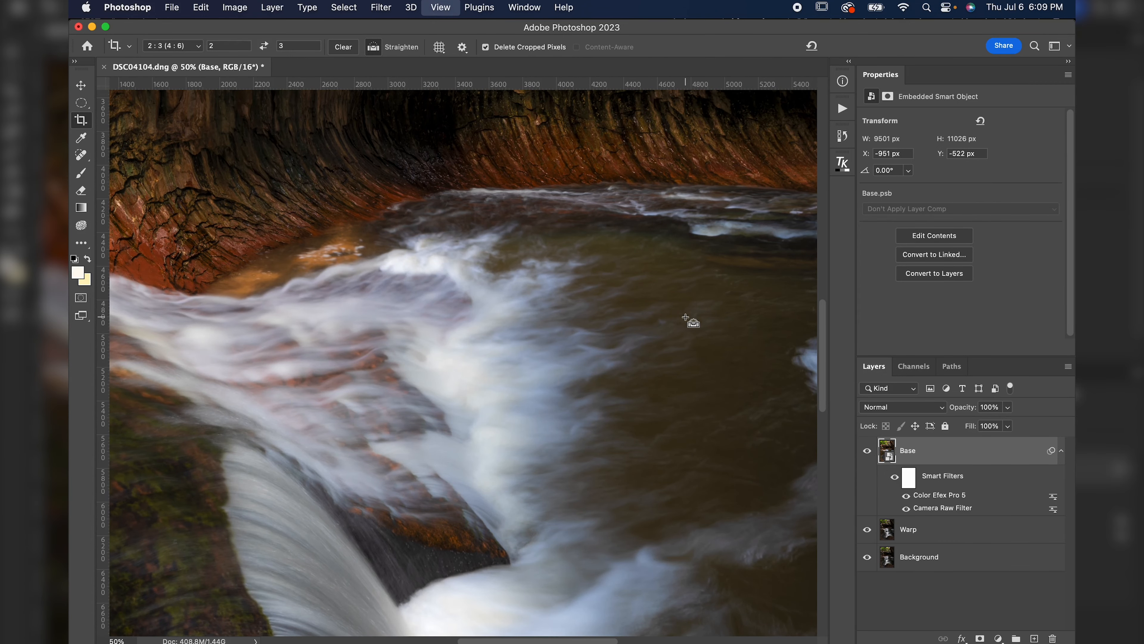
scroll(685, 317, up, 5)
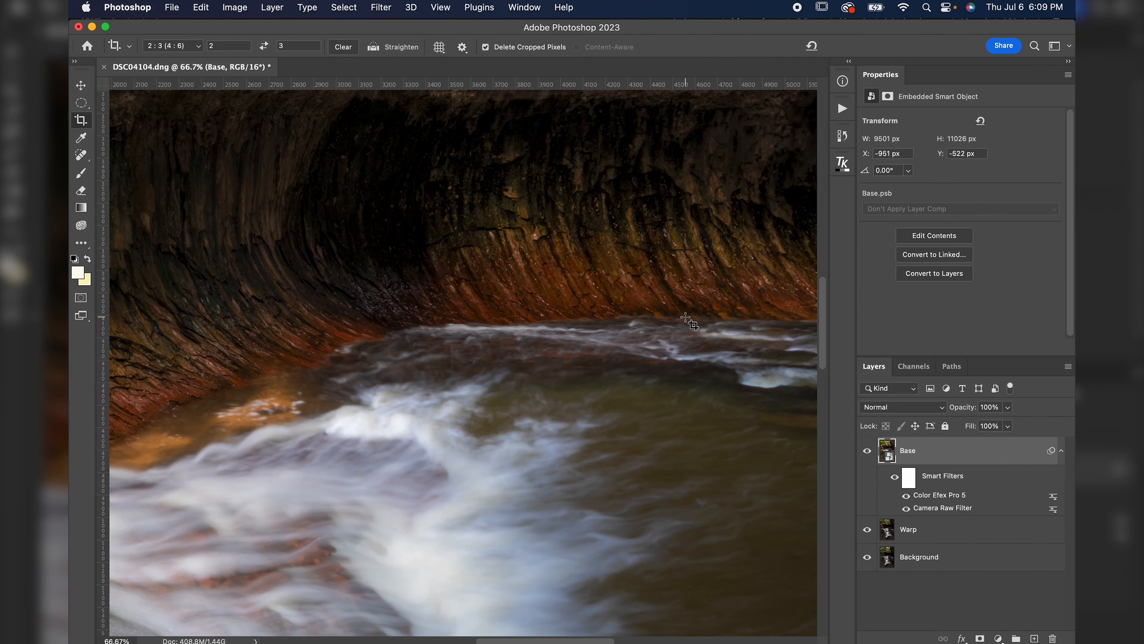
scroll(685, 317, right, 5)
scroll(685, 317, down, 1)
scroll(685, 316, up, 7)
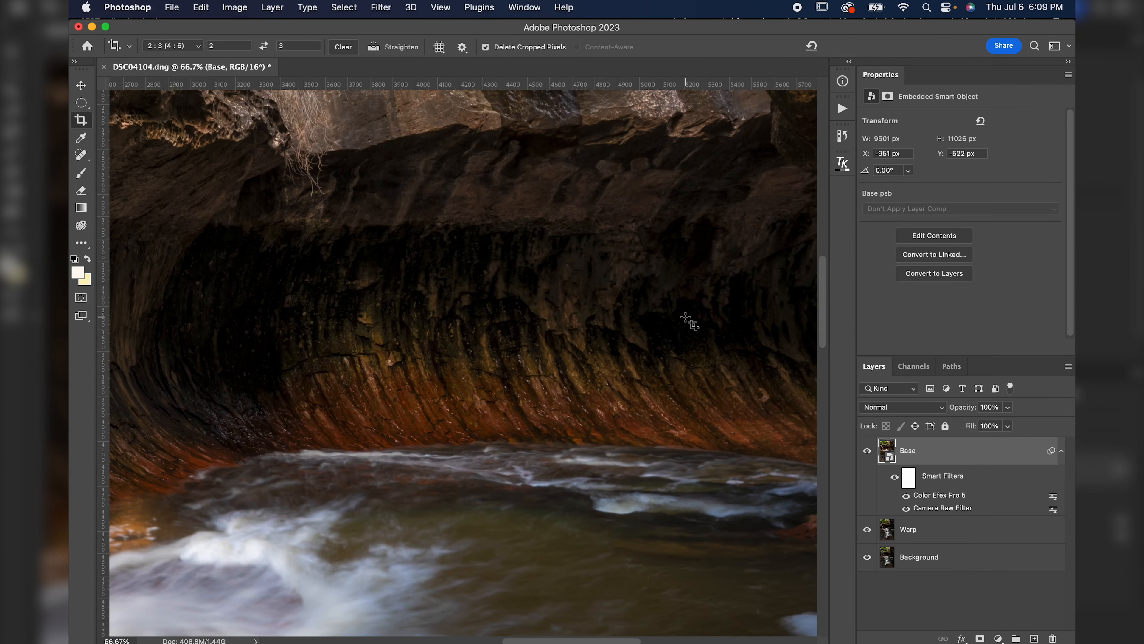
scroll(685, 317, down, 12)
scroll(685, 317, left, 2)
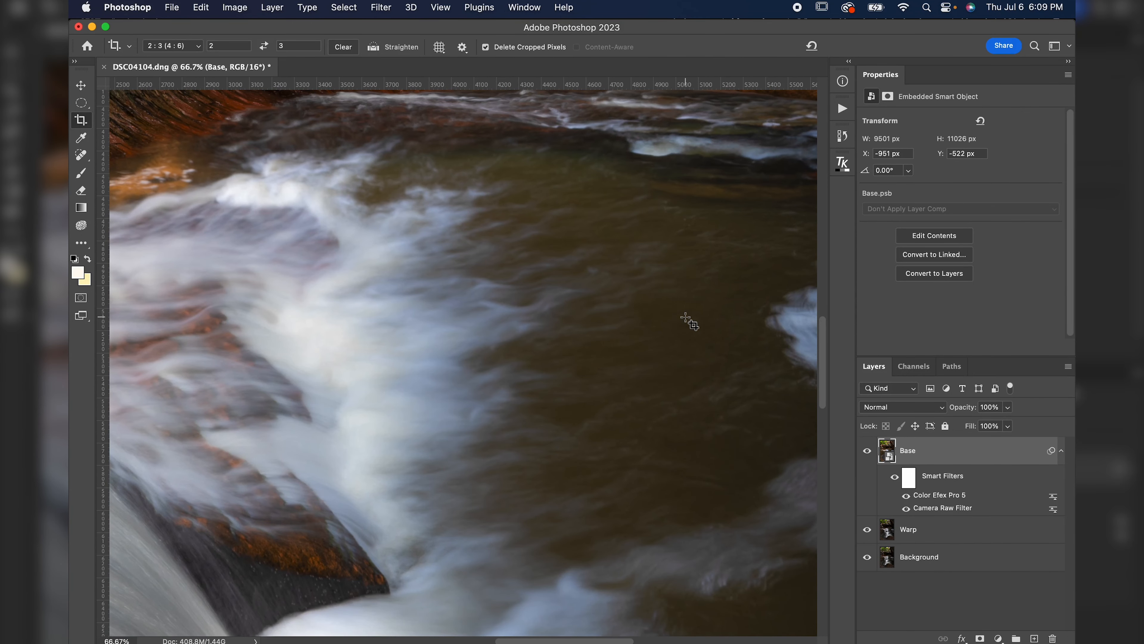
scroll(685, 317, left, 6)
scroll(685, 316, down, 3)
scroll(686, 317, down, 3)
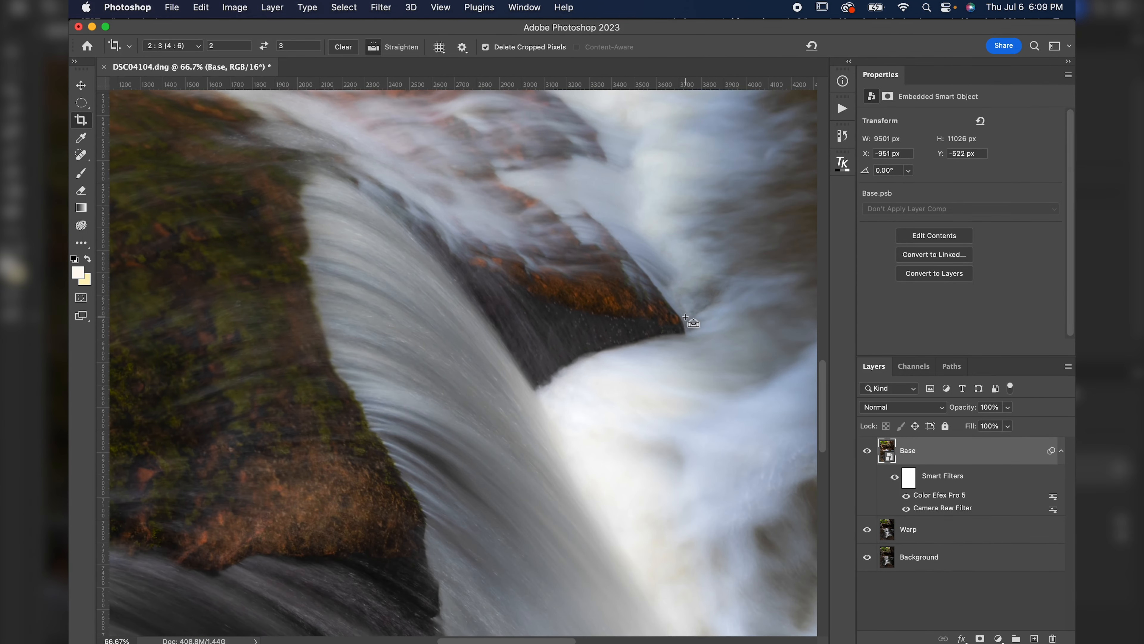
key(super+0)
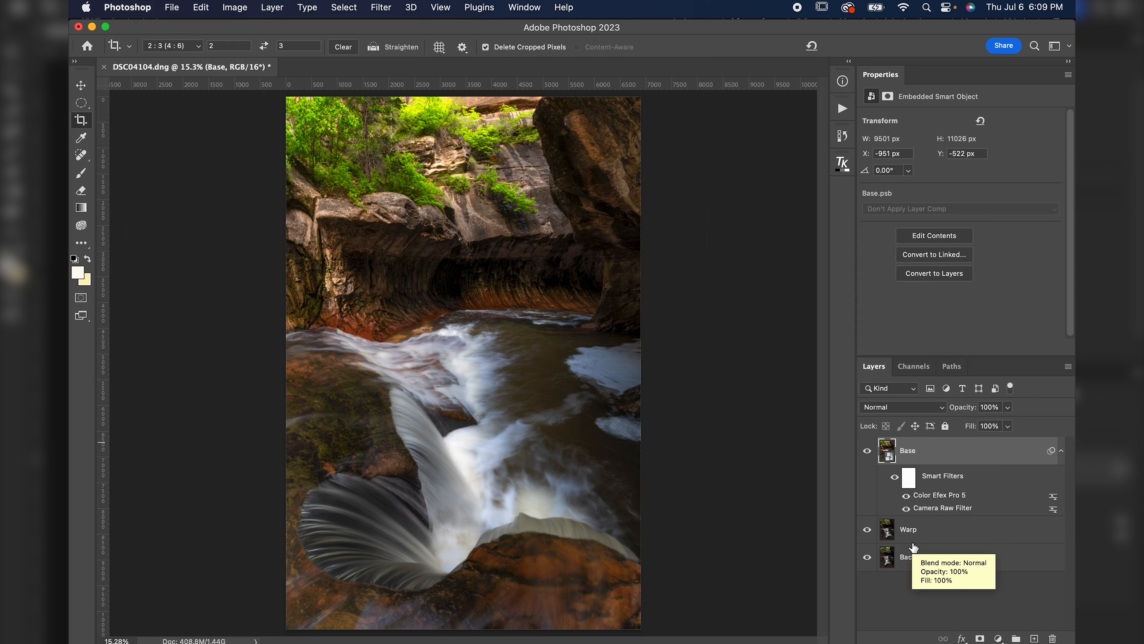
Add a Color Balance adjustment layer above the Base layer.
click(998, 638)
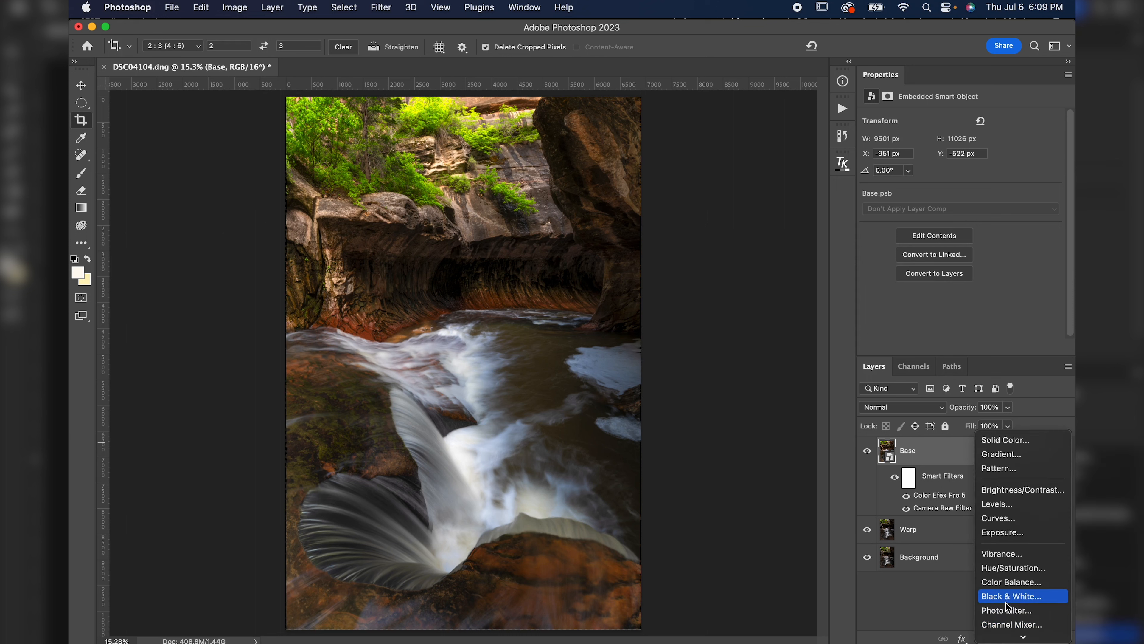
click(943, 609)
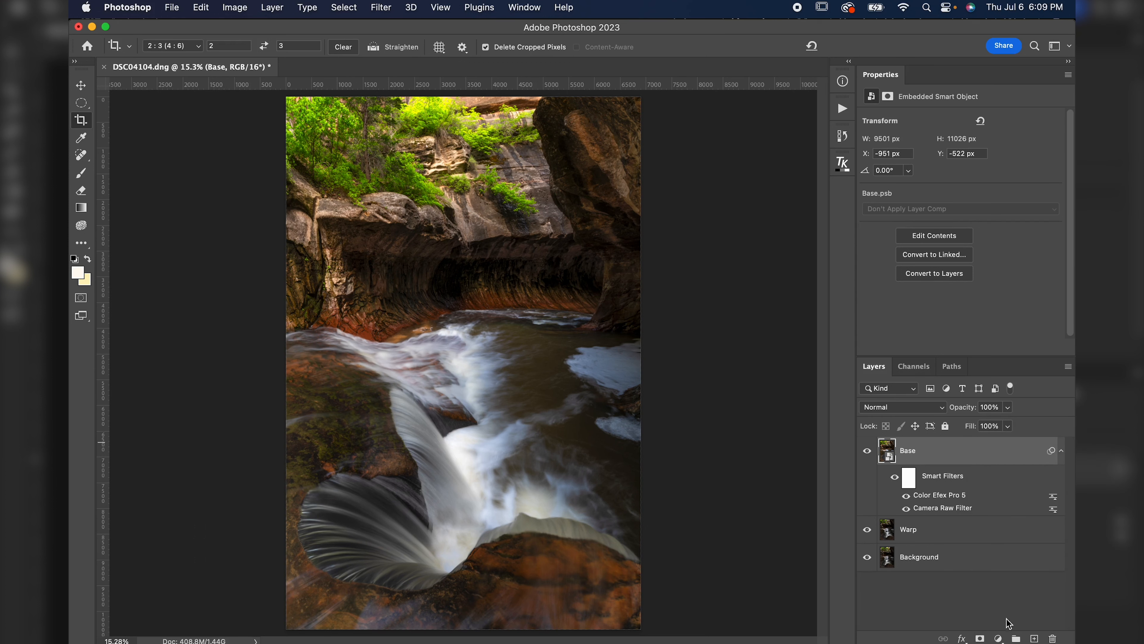
click(1001, 639)
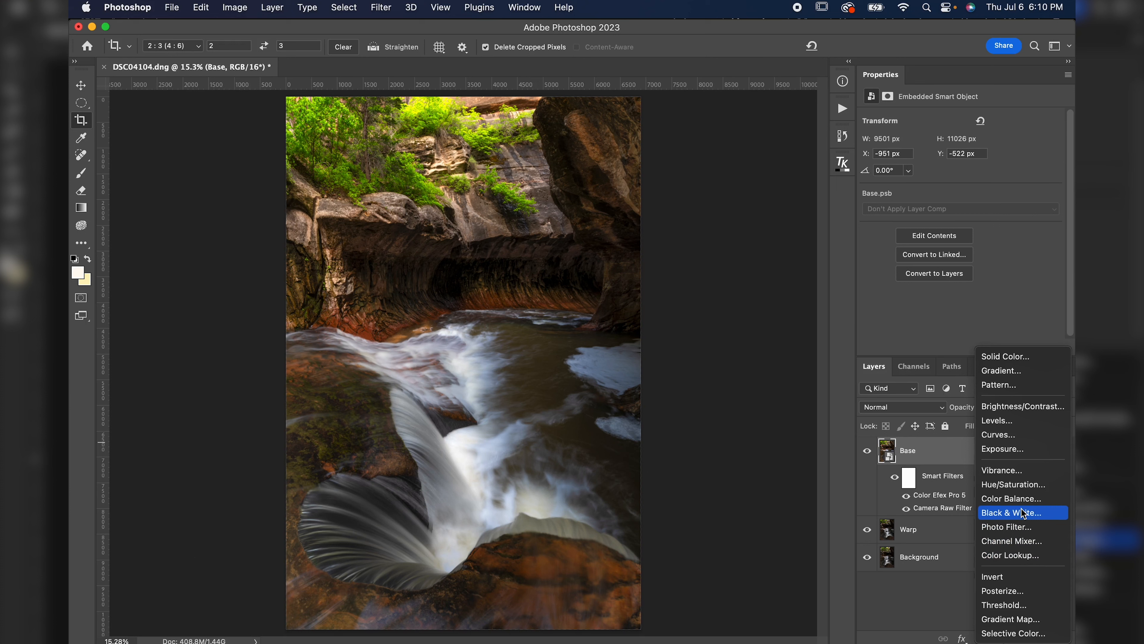
click(1014, 498)
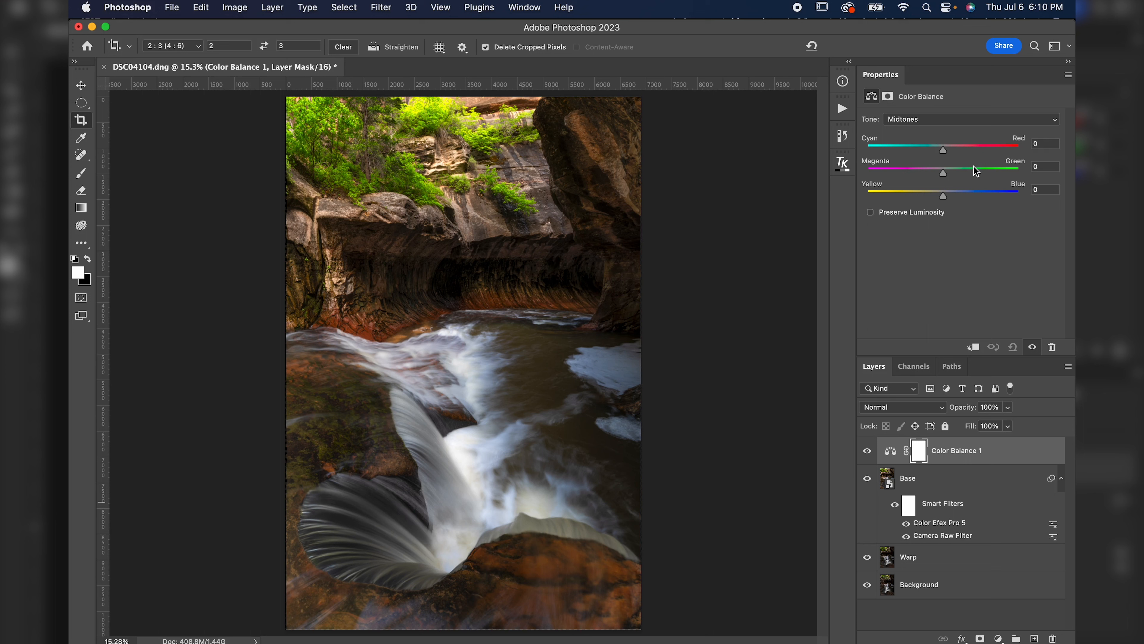
Set the Color Balance midtones to Cyan-Red -3, Magenta-Green -1 and Yellow-Blue +8.
click(1039, 191)
key(Up)
key(Up)
key(Up)
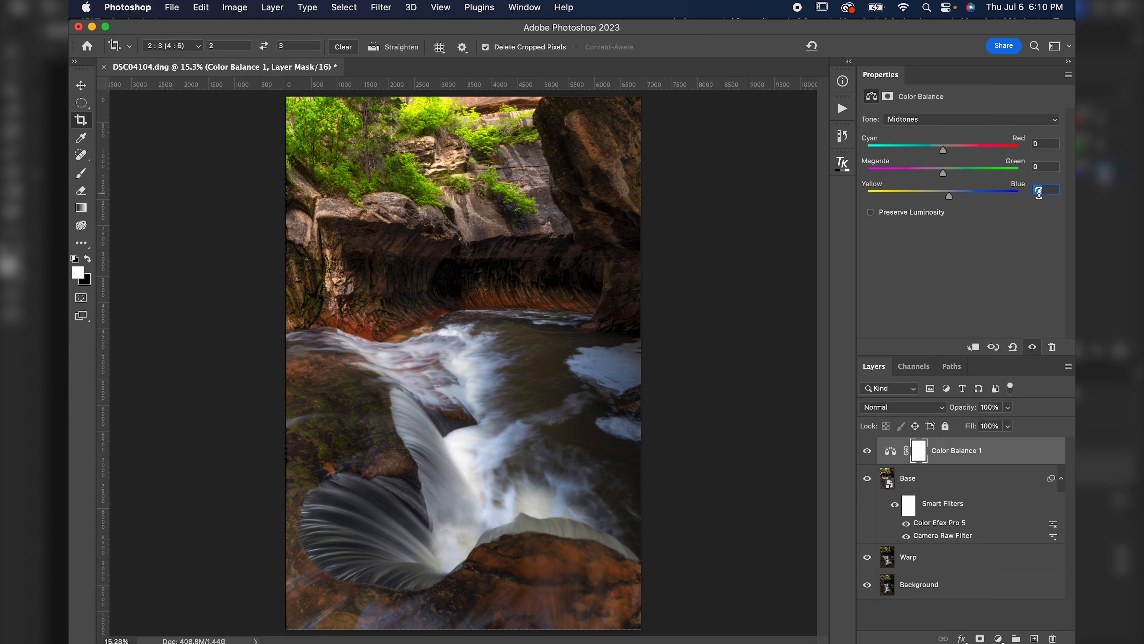
drag(949, 196, 984, 198)
key(super+z)
click(1057, 188)
click(869, 451)
click(869, 451)
click(1045, 143)
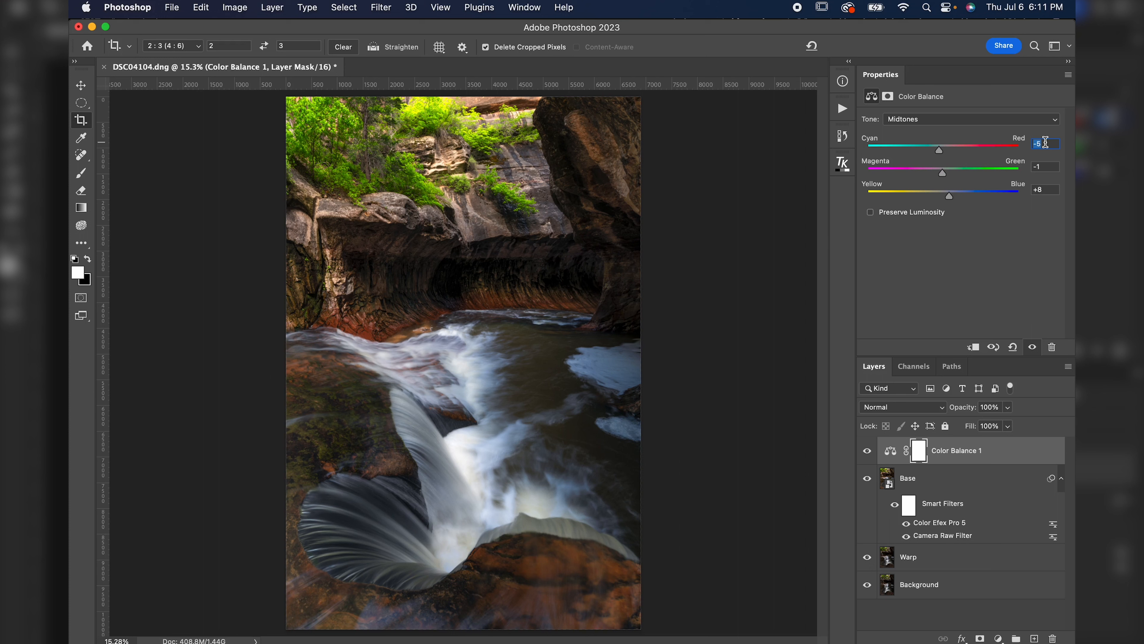
Toggle the Color Balance layer's visibility to compare the image before and after.
click(867, 451)
click(867, 451)
click(867, 451)
click(867, 451)
click(867, 451)
click(867, 451)
Add a Hue/Saturation adjustment layer and lower the saturation of its Blues range to -42.
click(998, 638)
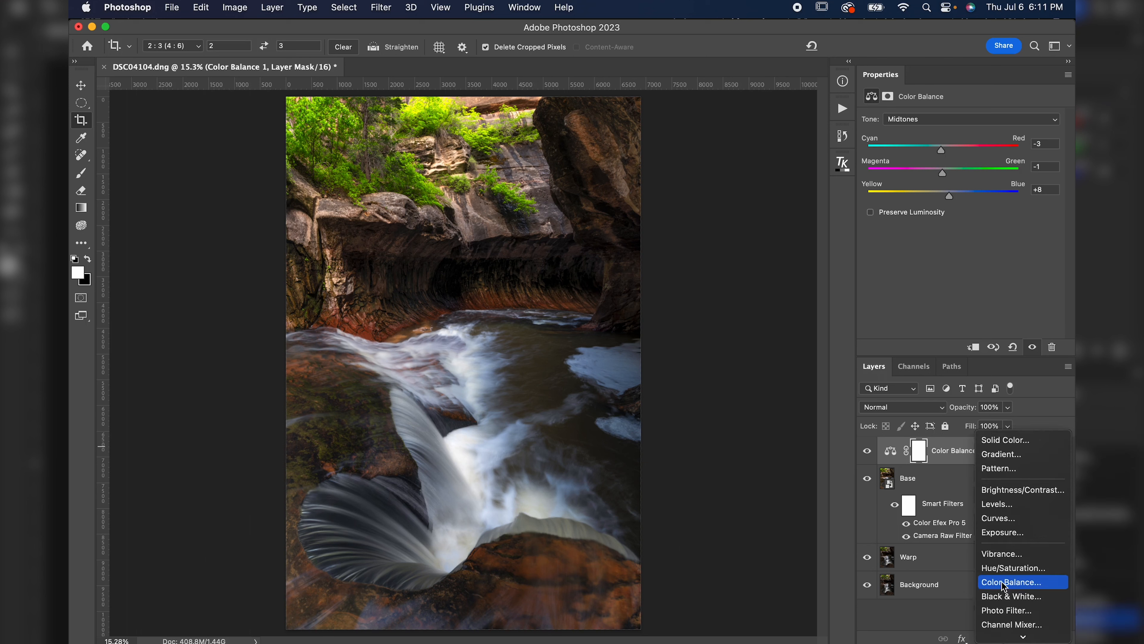
click(1003, 568)
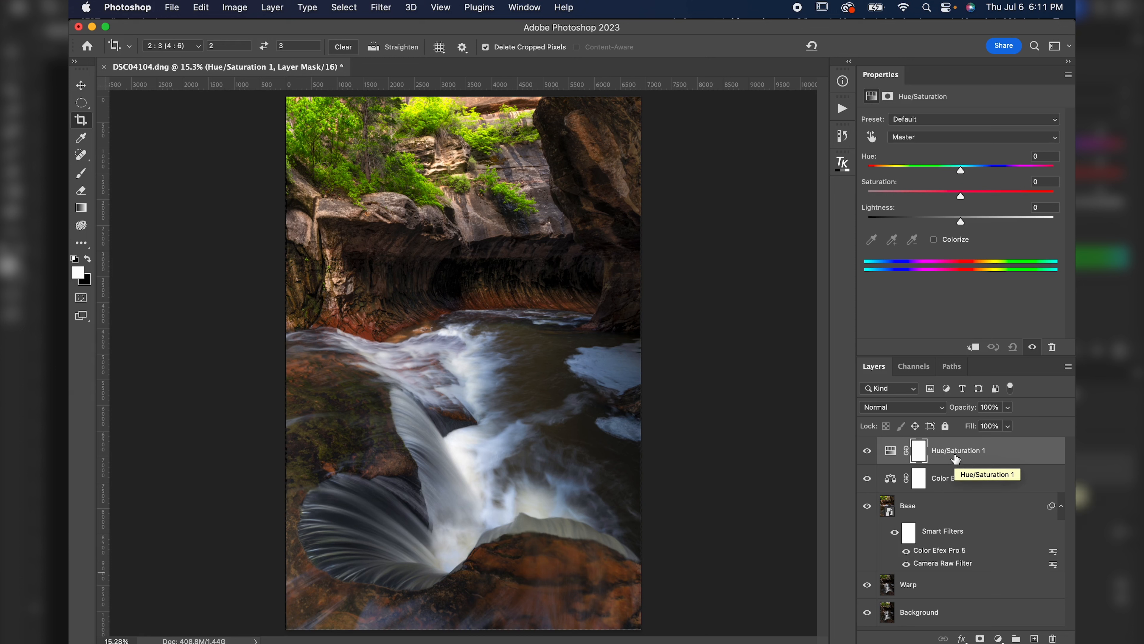
click(945, 137)
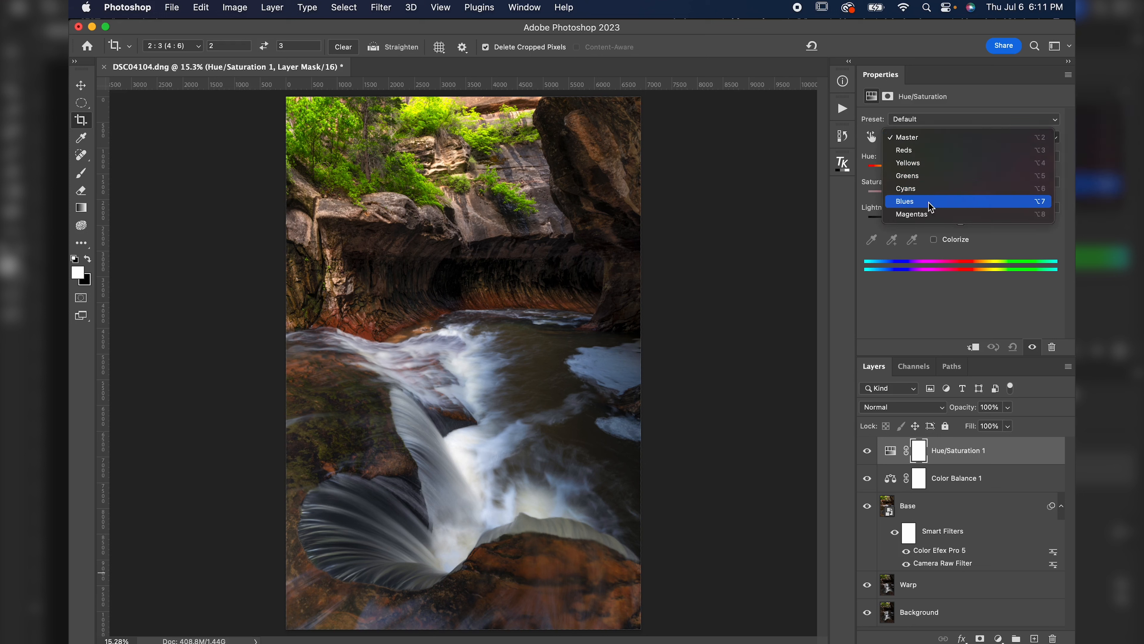
click(936, 205)
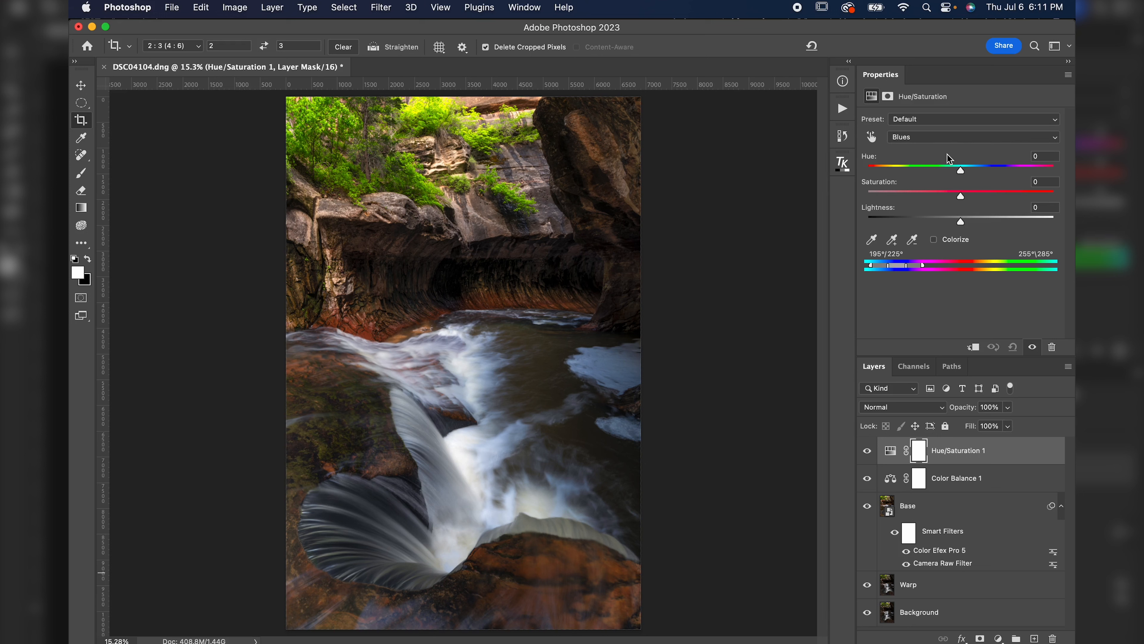
drag(958, 198, 988, 207)
key(super+z)
click(940, 193)
mouse_move(940, 195)
mouse_down()
mouse_move(958, 192)
mouse_move(922, 195)
mouse_up()
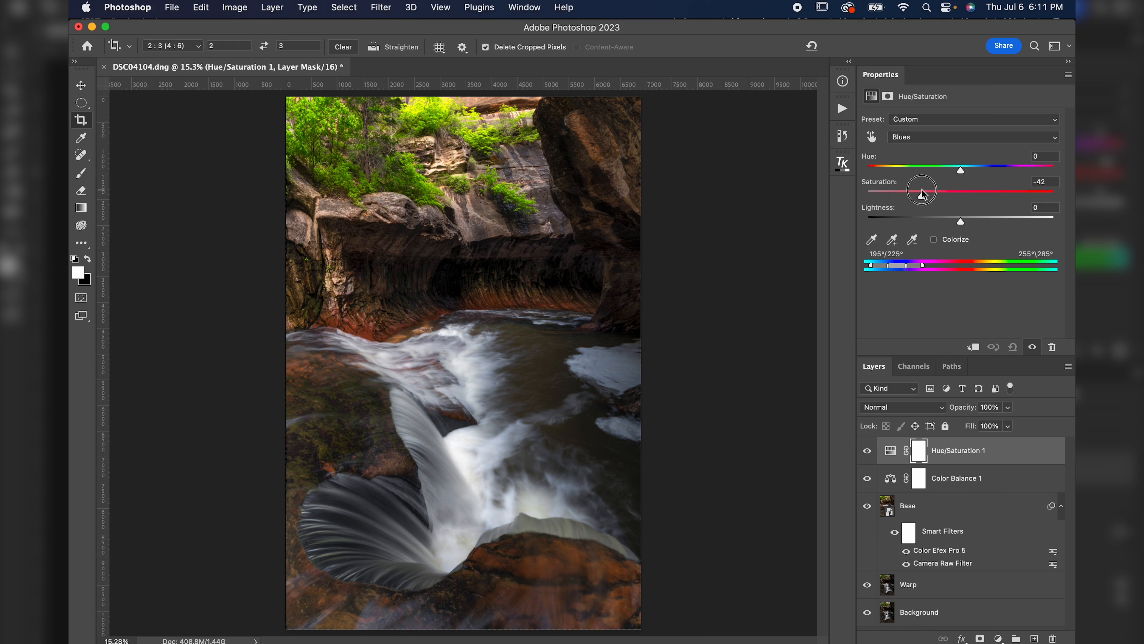
Toggle the Hue/Saturation 1 layer's visibility to compare the image before and after.
click(866, 454)
click(867, 454)
click(867, 454)
click(867, 454)
click(867, 454)
click(866, 454)
click(870, 449)
click(870, 449)
click(870, 450)
click(870, 449)
Paint on the Hue/Saturation 1 mask with a large black soft brush at 30% opacity over the lower-left rocks.
key(b)
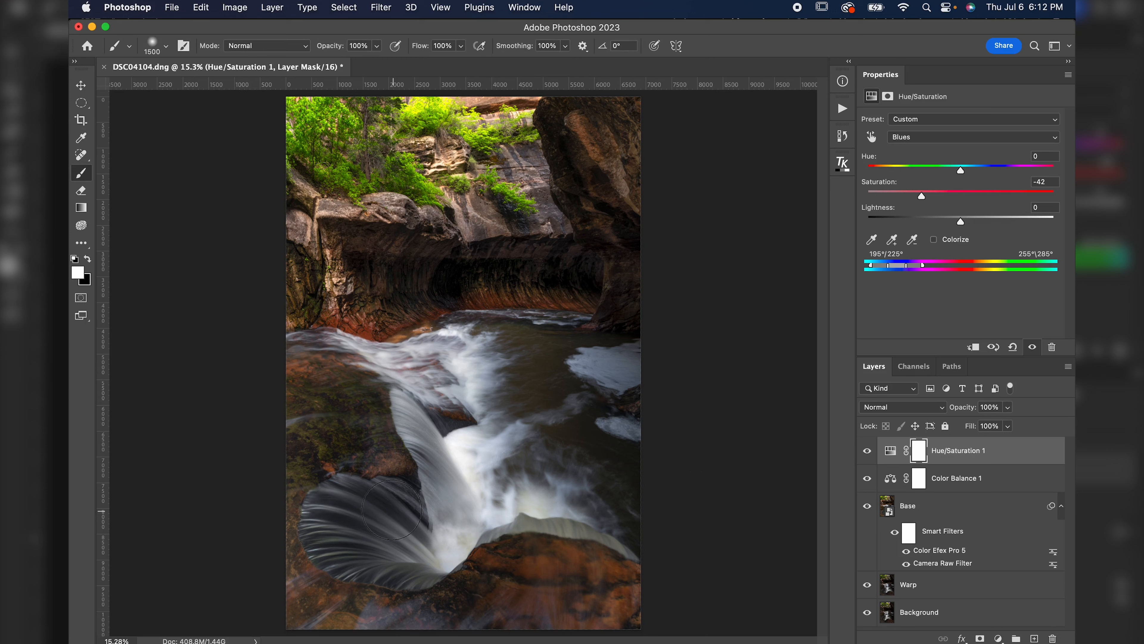
click(922, 456)
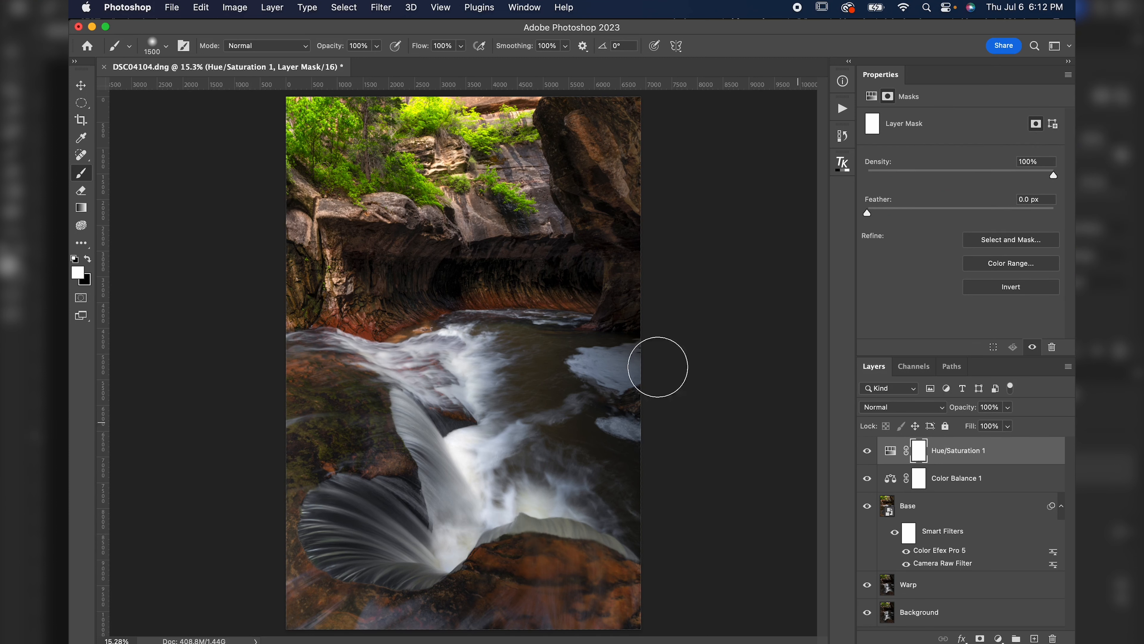
click(89, 259)
click(166, 46)
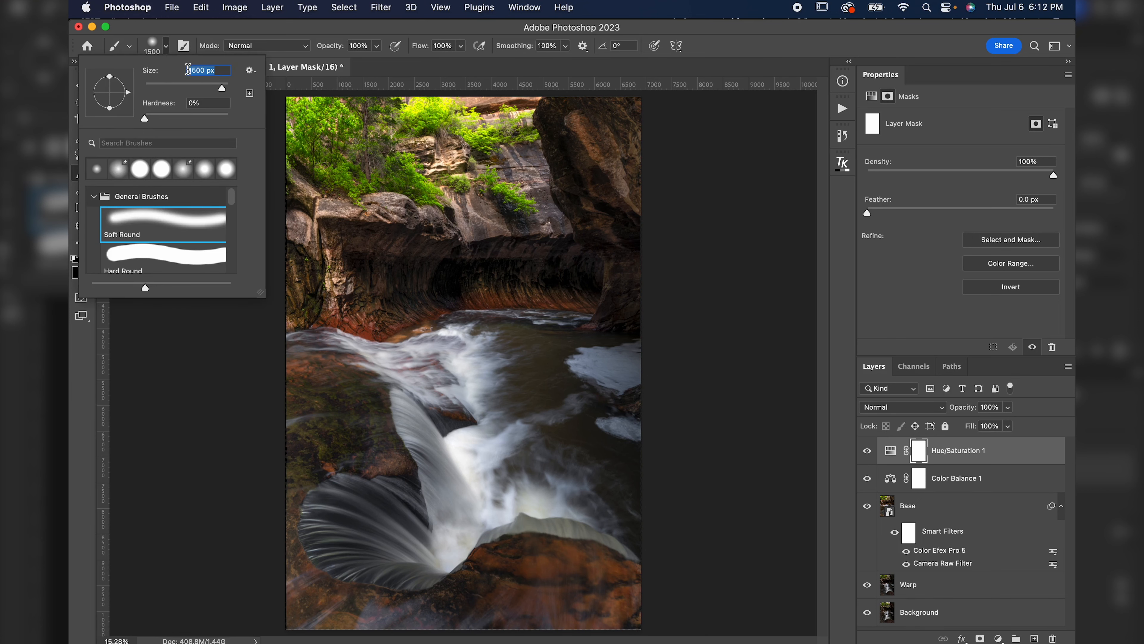
click(166, 47)
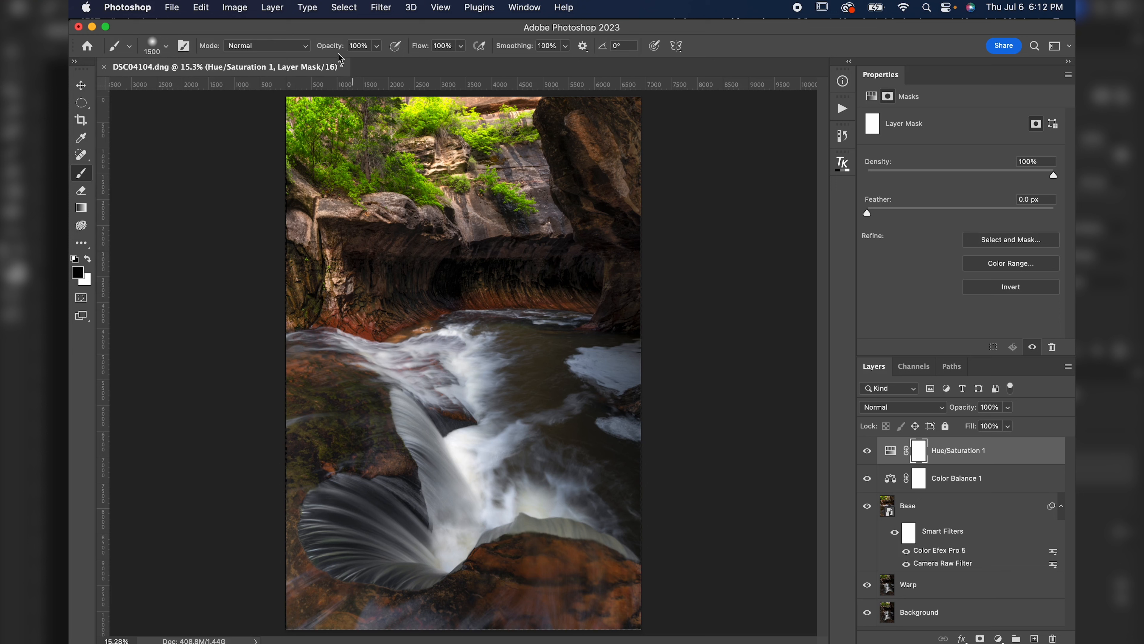
drag(338, 50, 294, 53)
key(bracketright)
key(bracketright)
key(bracketright)
key(bracketright)
key(bracketright)
key(bracketright)
key(bracketright)
key(bracketright)
key(bracketright)
key(bracketright)
key(bracketright)
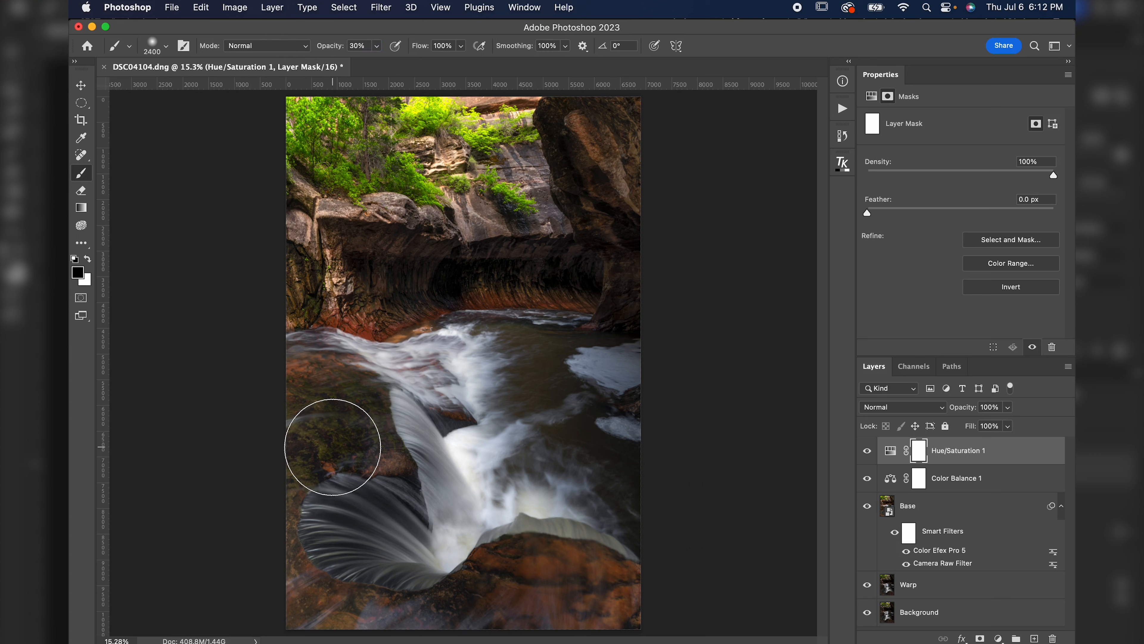
mouse_move(373, 499)
mouse_down()
mouse_move(331, 532)
mouse_move(398, 533)
mouse_move(346, 514)
mouse_move(400, 526)
mouse_move(322, 523)
mouse_move(408, 559)
mouse_move(340, 515)
mouse_move(405, 521)
mouse_move(323, 504)
mouse_move(439, 550)
mouse_move(336, 517)
mouse_move(487, 543)
mouse_move(378, 508)
mouse_move(390, 443)
mouse_move(455, 496)
mouse_move(397, 448)
mouse_move(498, 510)
mouse_move(432, 490)
mouse_move(412, 470)
mouse_move(335, 521)
mouse_move(479, 530)
mouse_move(419, 496)
mouse_up()
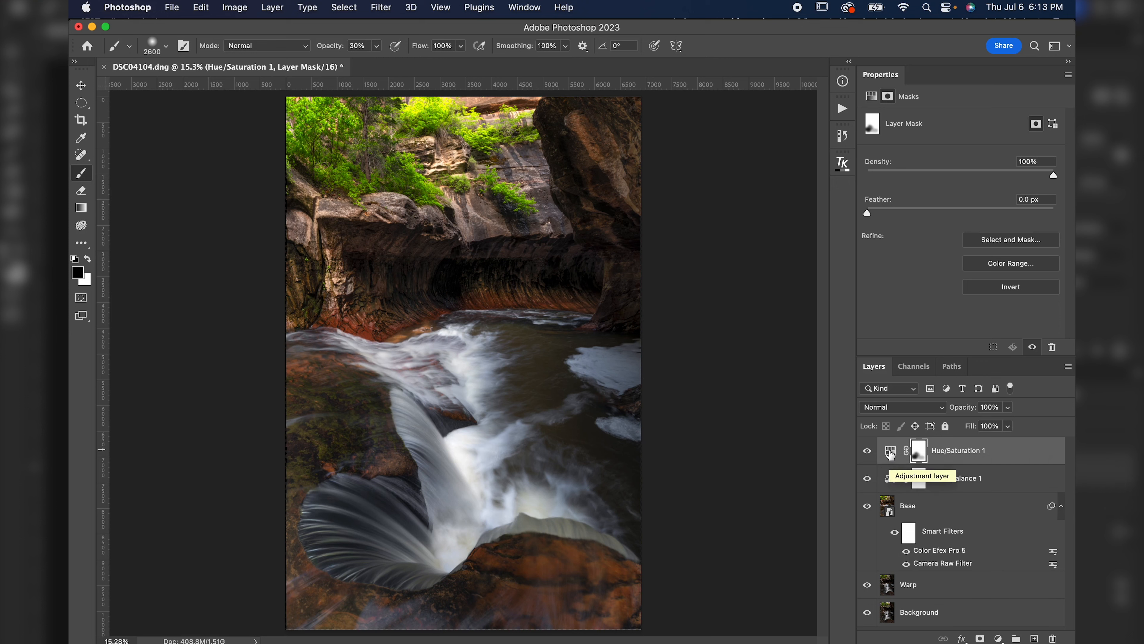
Add a second Hue/Saturation adjustment layer and target its Greens range.
click(890, 454)
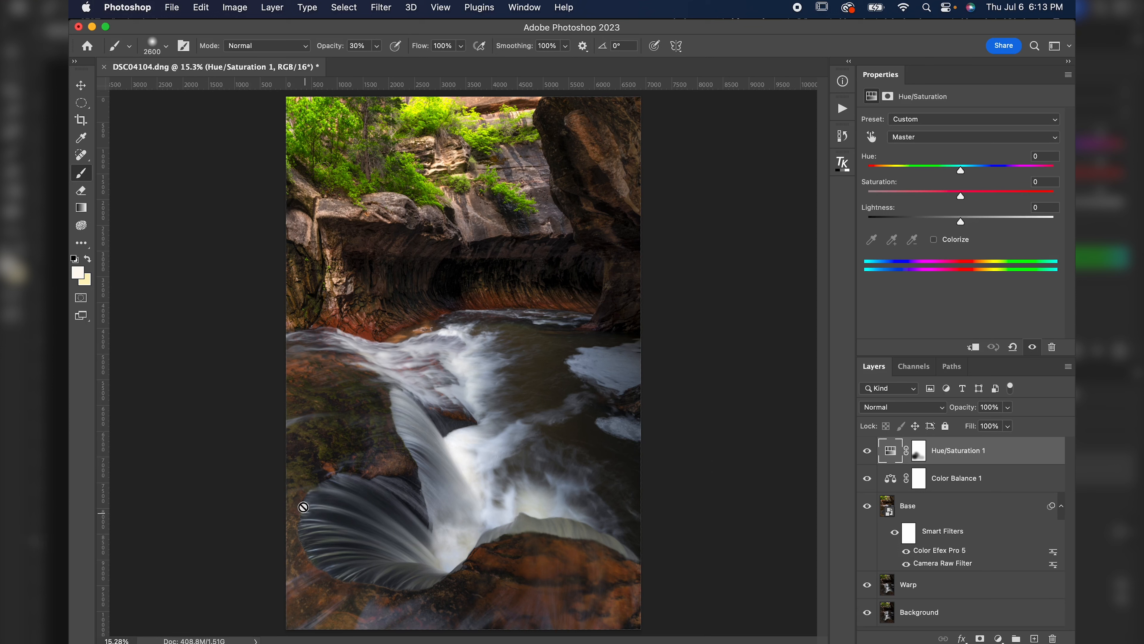
click(998, 638)
click(1005, 570)
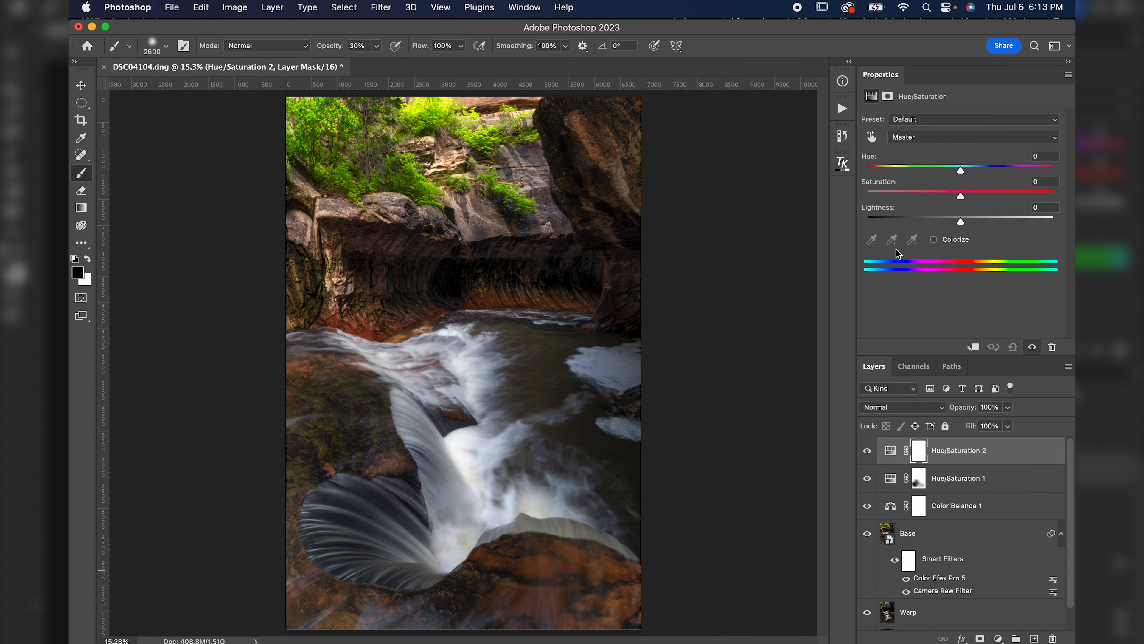
click(905, 138)
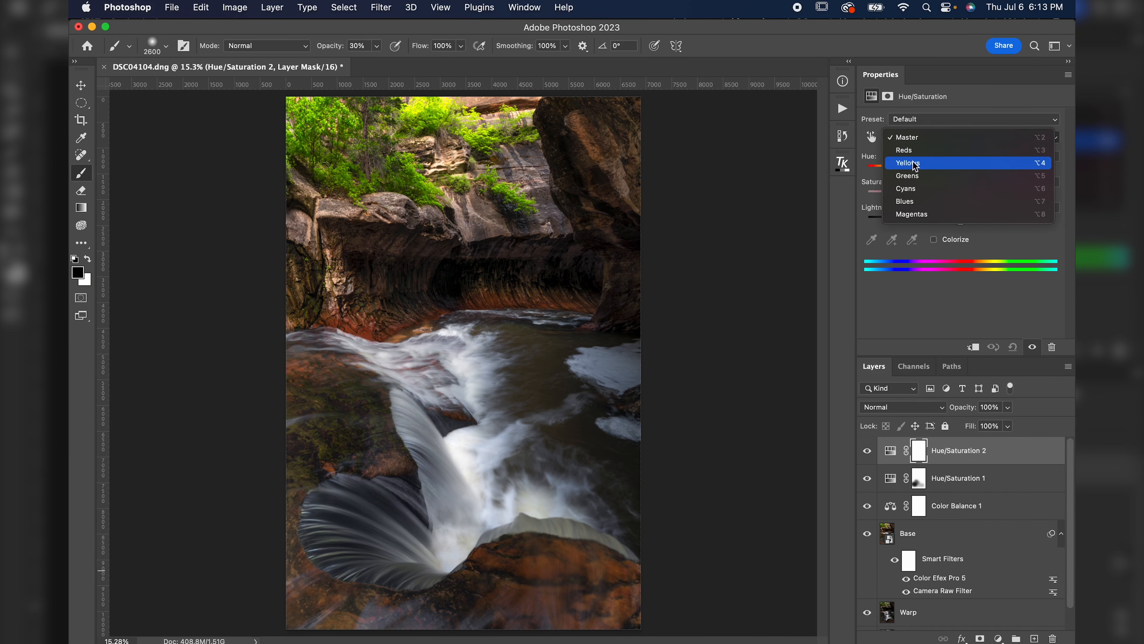
click(910, 176)
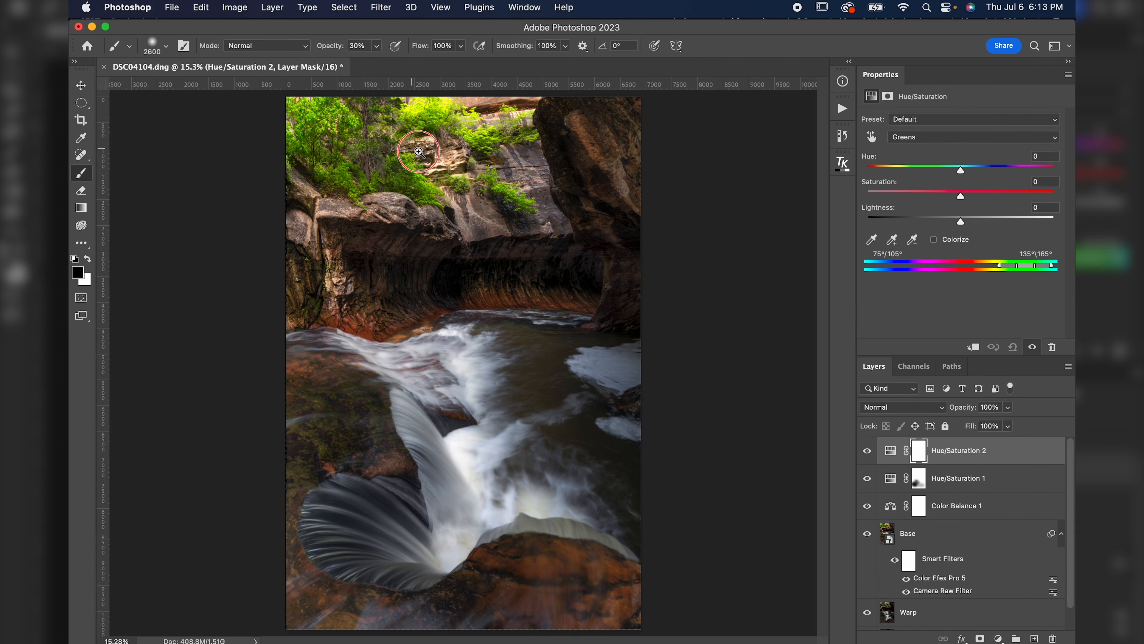
Sample the green foliage on the canyon wall with the eyedropper to set the adjustment's color range.
scroll(433, 165, up, 6)
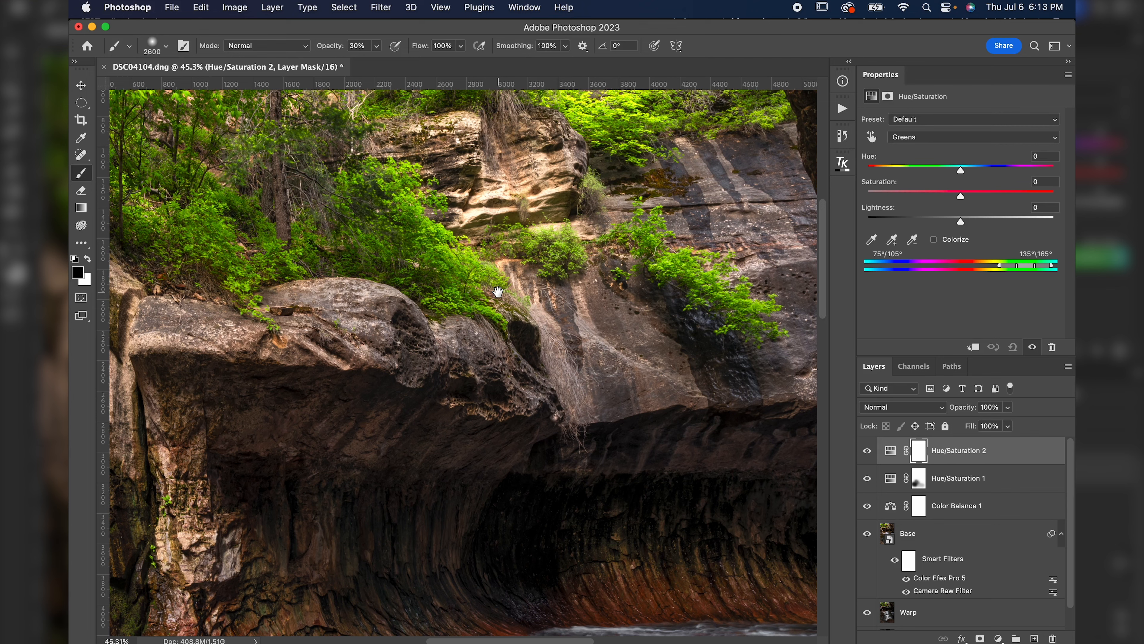
scroll(468, 243, up, 2)
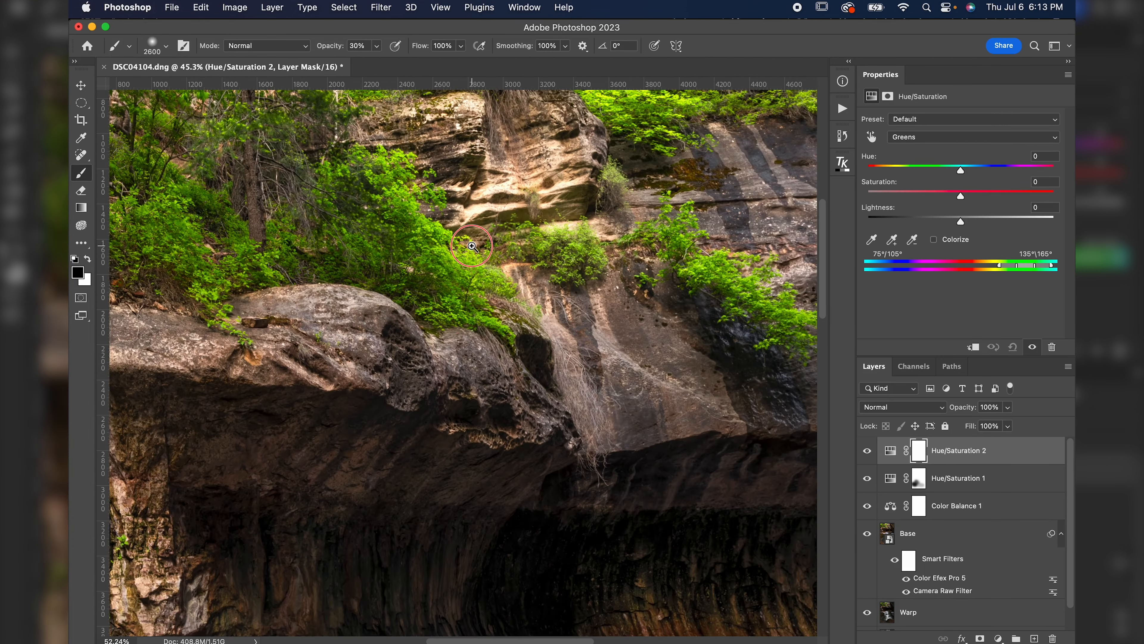
drag(472, 247, 677, 387)
key(super+minus)
key(super+minus)
key(super+minus)
key(super+minus)
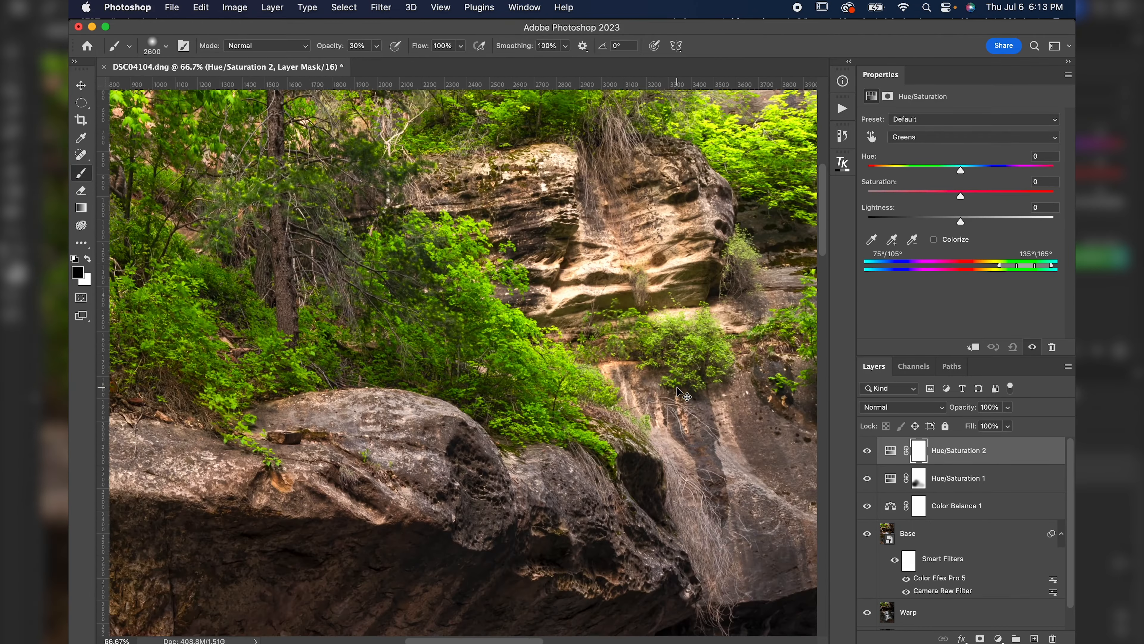
scroll(659, 373, right, 4)
scroll(659, 373, down, 3)
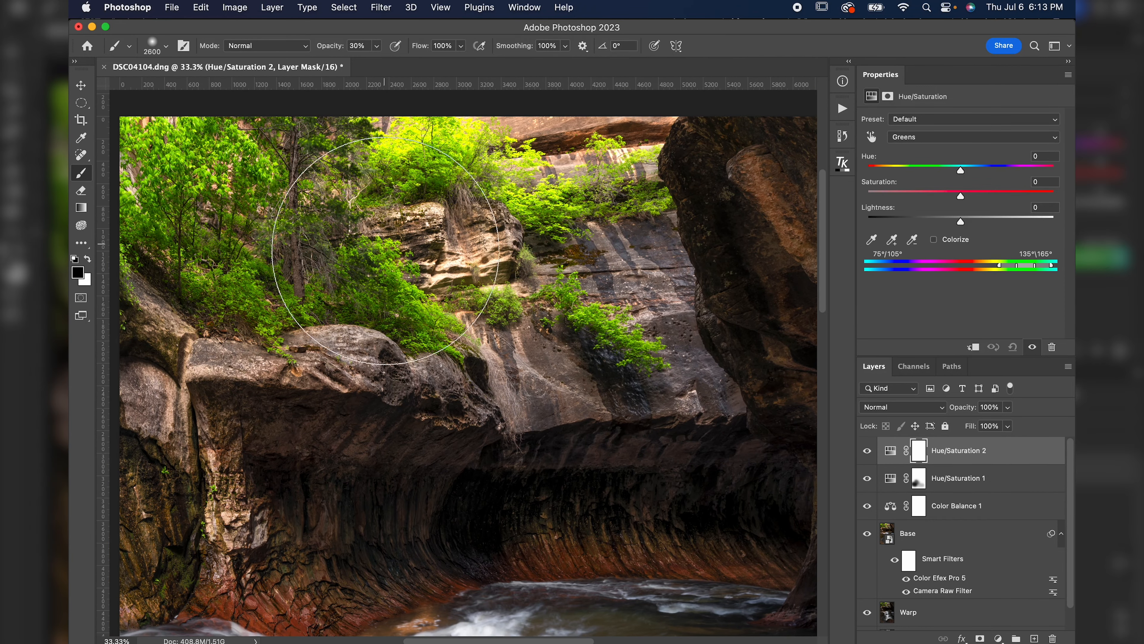
scroll(380, 249, down, 2)
scroll(380, 249, up, 7)
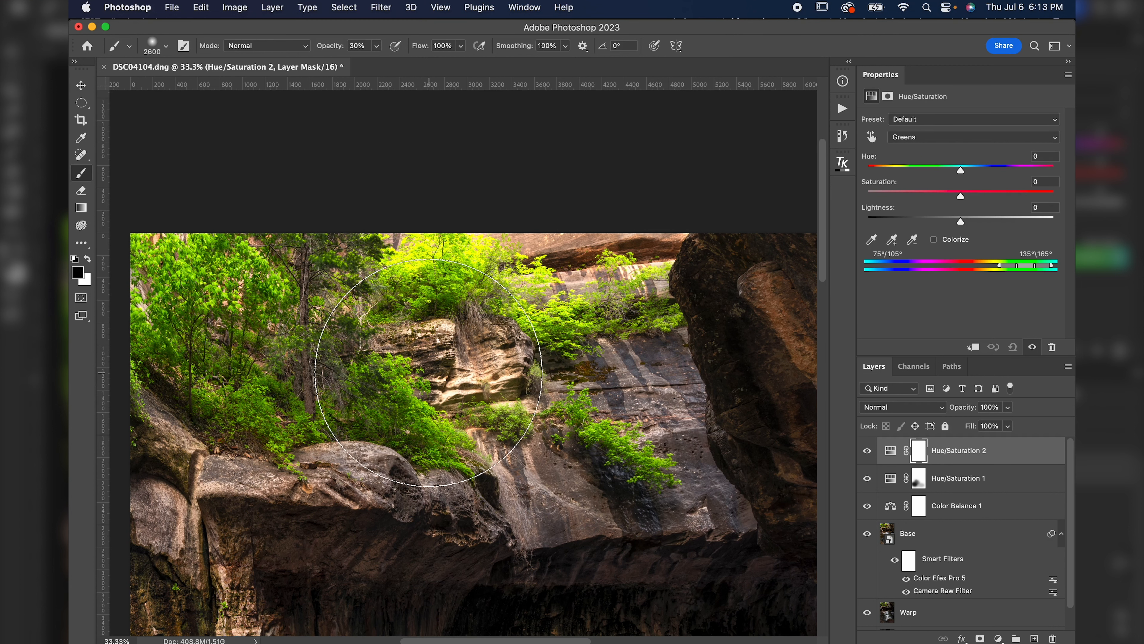
click(872, 240)
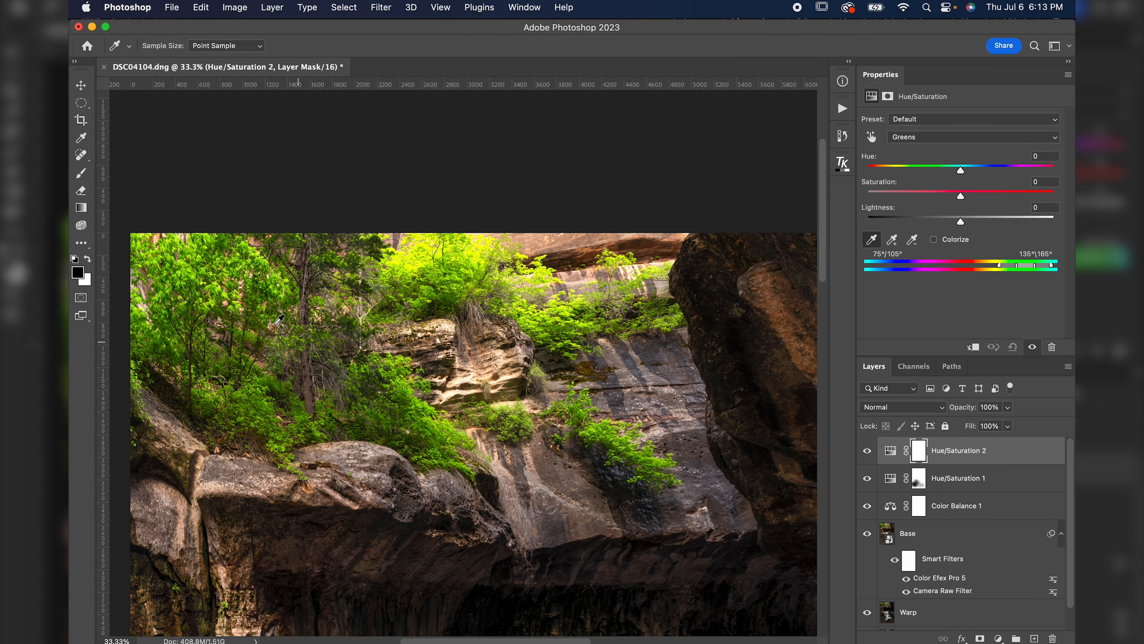
click(195, 266)
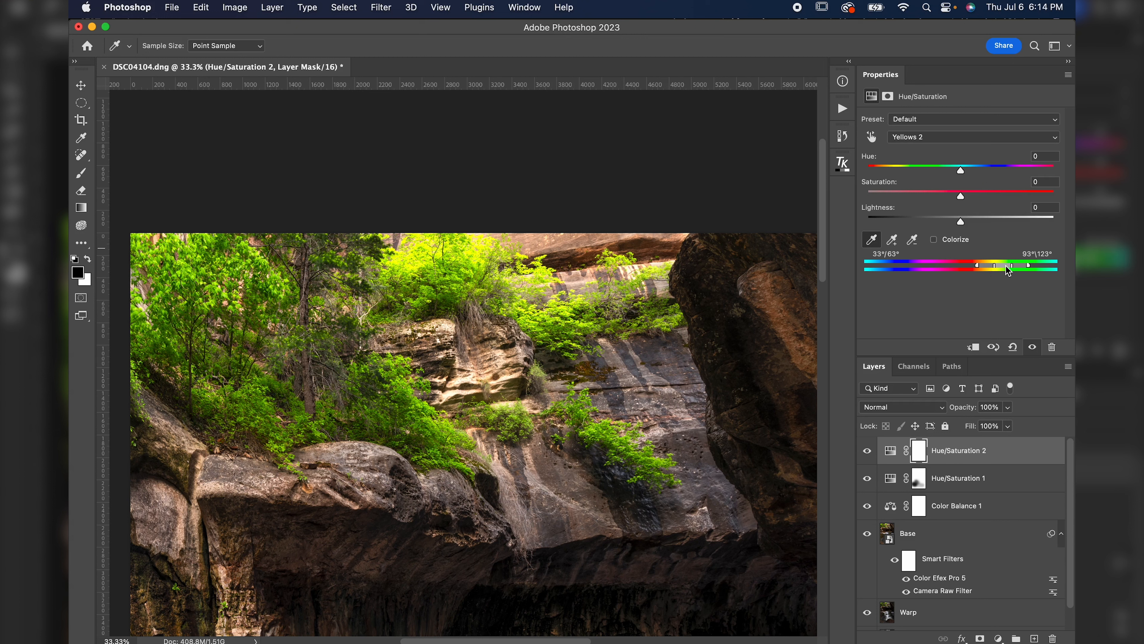
Try shifting the sampled foliage range's hue to -37.
click(916, 145)
click(915, 137)
drag(961, 172, 923, 178)
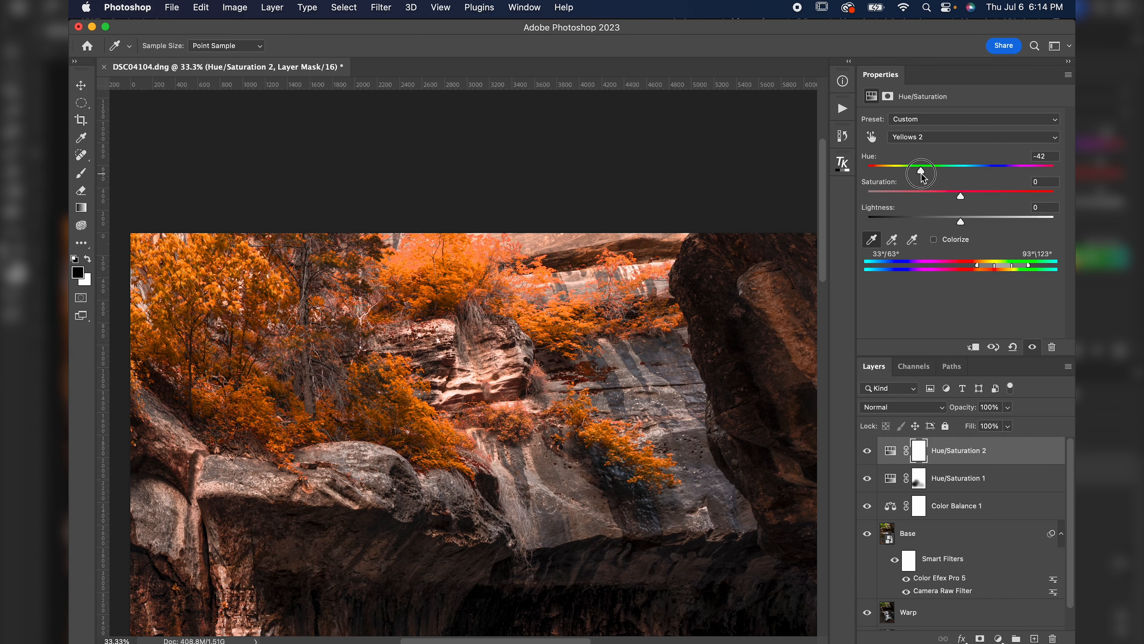
mouse_move(924, 178)
mouse_down()
mouse_move(948, 178)
mouse_move(929, 178)
mouse_up()
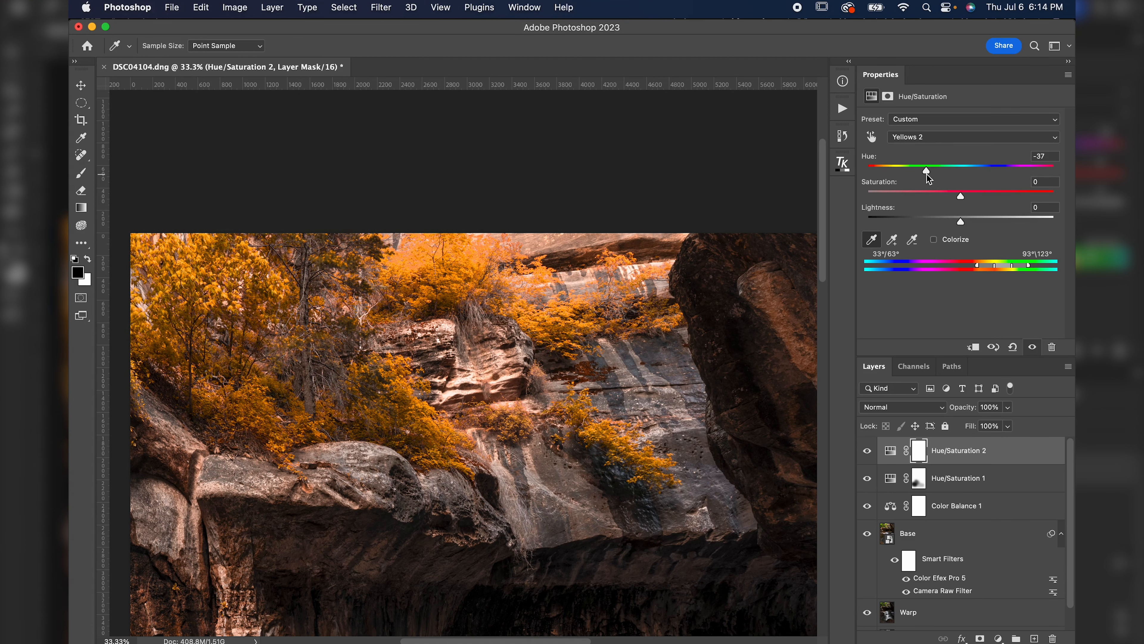
key(super+0)
key(super+z)
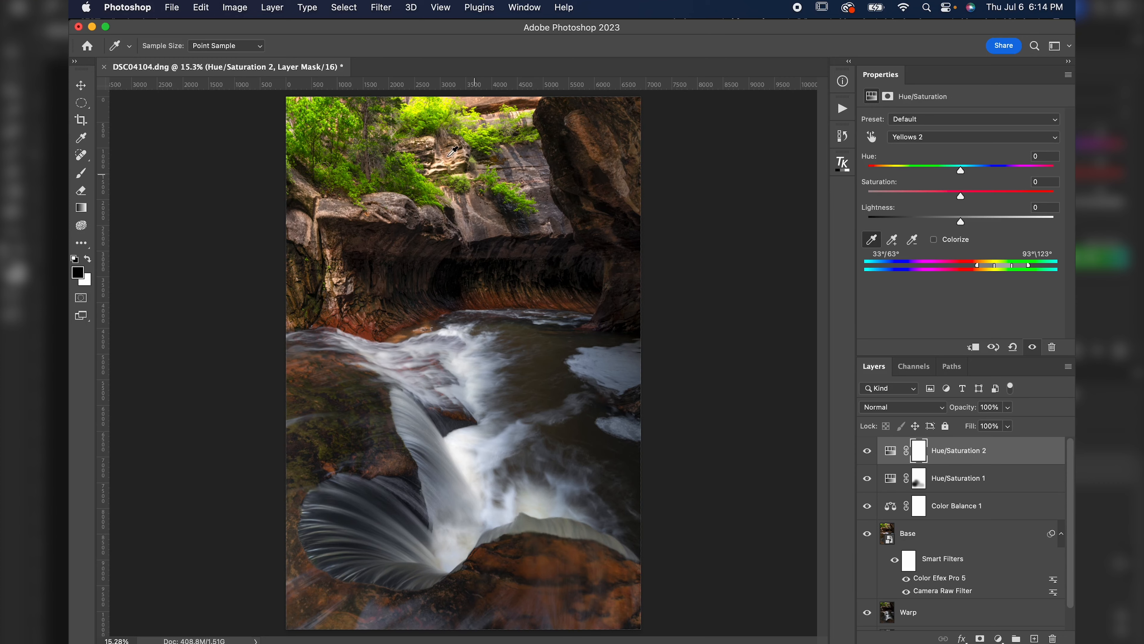
Set the Yellows 2 range to hue -2 and saturation -14, toggling the layer to compare.
drag(428, 139, 553, 150)
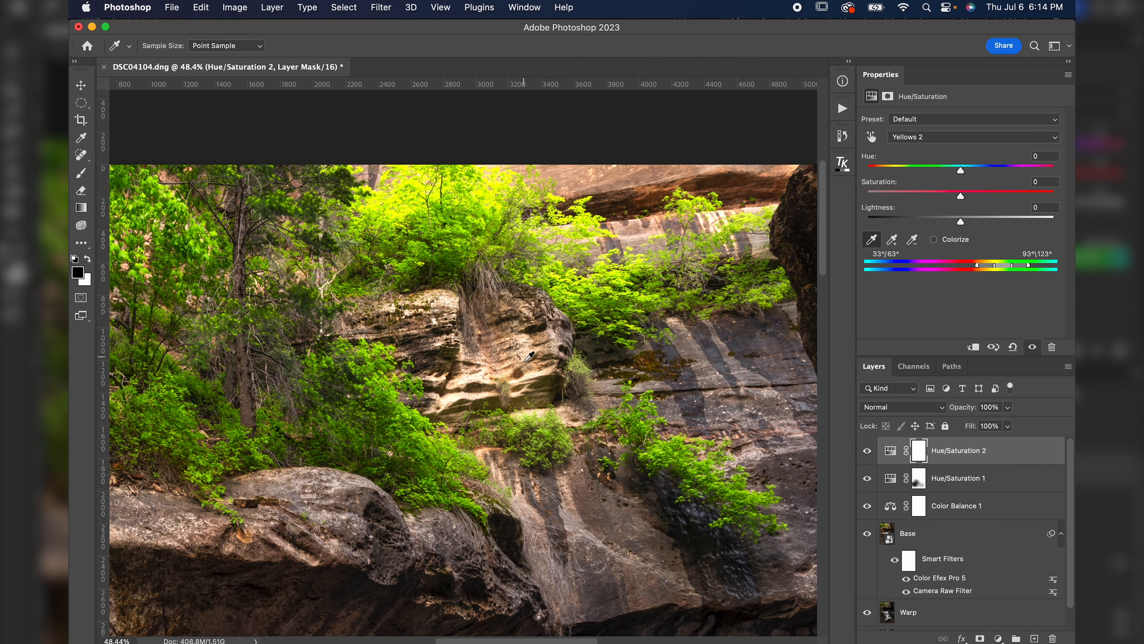
drag(958, 169, 958, 172)
drag(958, 168, 961, 223)
mouse_move(963, 222)
mouse_down()
mouse_move(919, 223)
mouse_move(1023, 224)
mouse_move(968, 225)
mouse_up()
drag(947, 194, 948, 194)
click(866, 452)
click(866, 451)
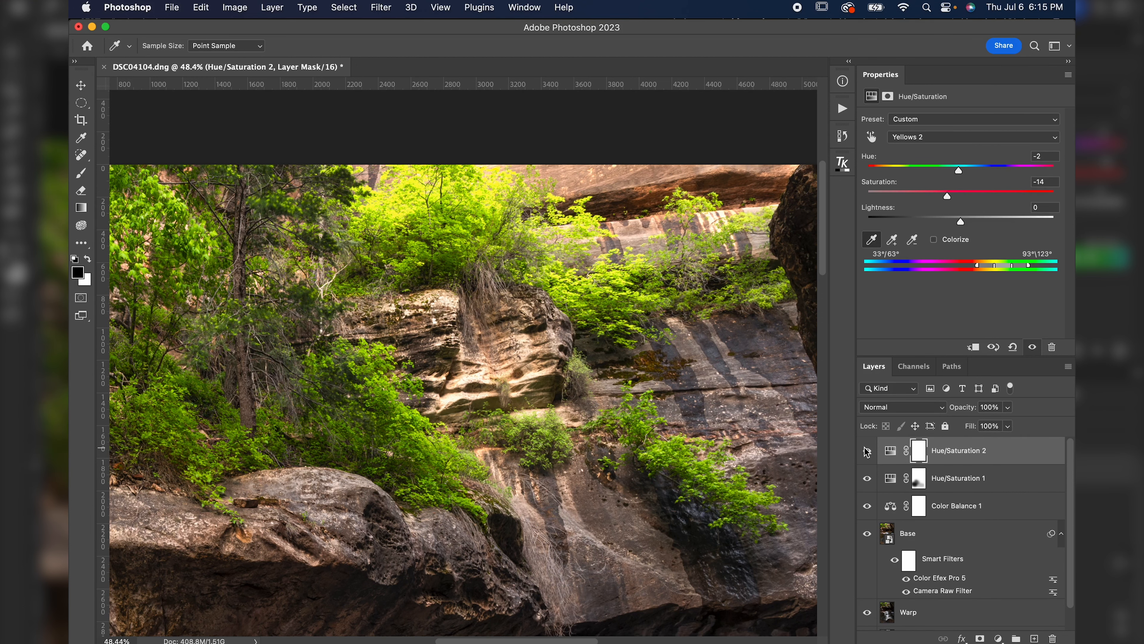
Raise the Master saturation of the Hue/Saturation 2 layer to +29.
key(super+minus)
key(super+minus)
key(super+minus)
key(super+minus)
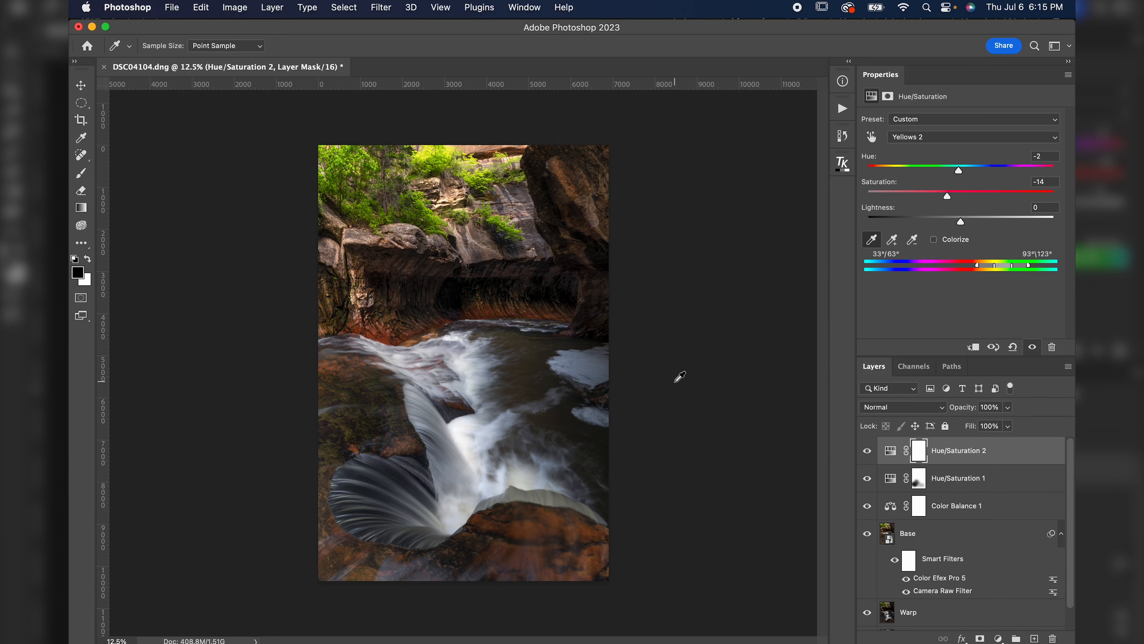
key(super+equal)
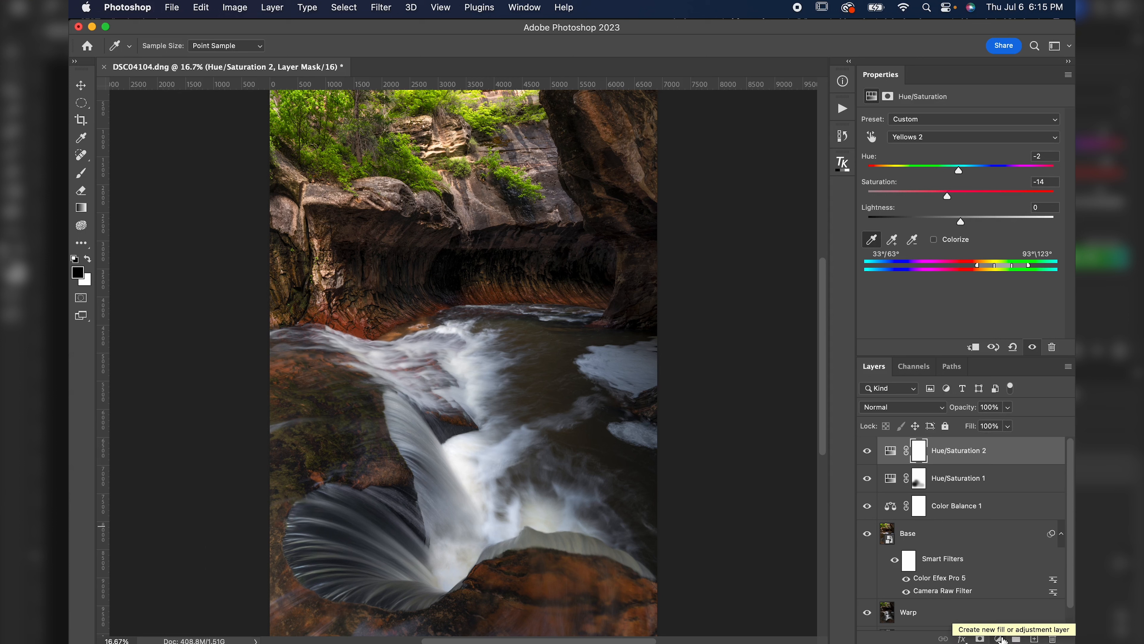
click(891, 452)
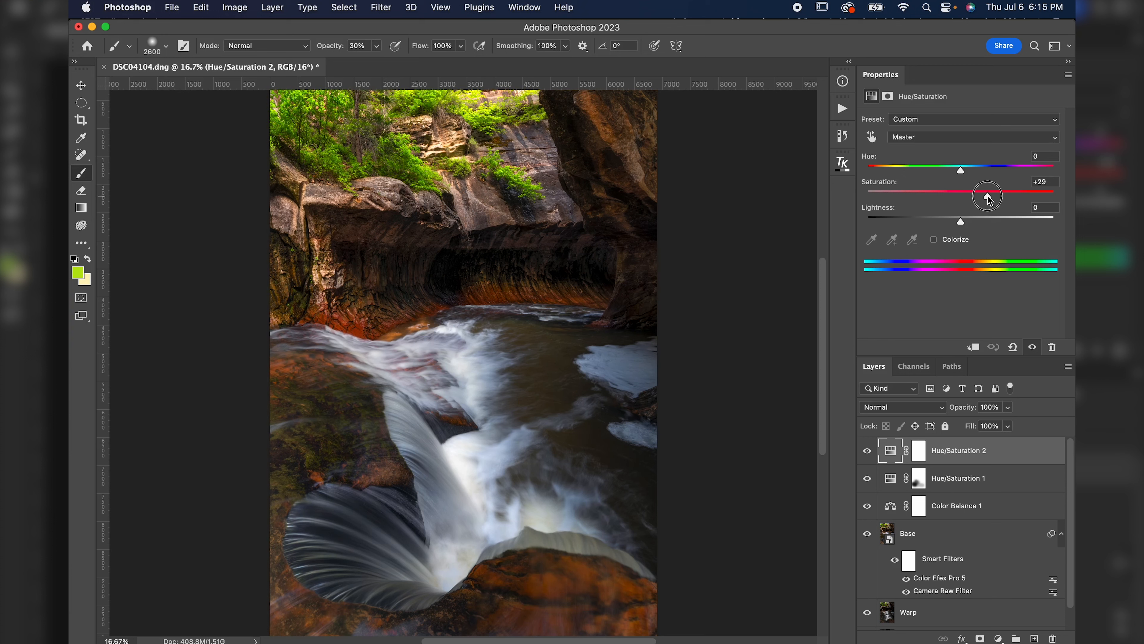
drag(961, 195, 982, 210)
Toggle the Hue/Saturation 2 layer's visibility to compare the image before and after.
click(868, 453)
click(868, 453)
click(868, 453)
click(868, 453)
click(868, 453)
click(868, 453)
click(868, 453)
click(868, 453)
click(868, 453)
click(868, 453)
Add a third Hue/Saturation layer, lower its Master saturation to -26, and select its mask.
click(998, 638)
click(991, 566)
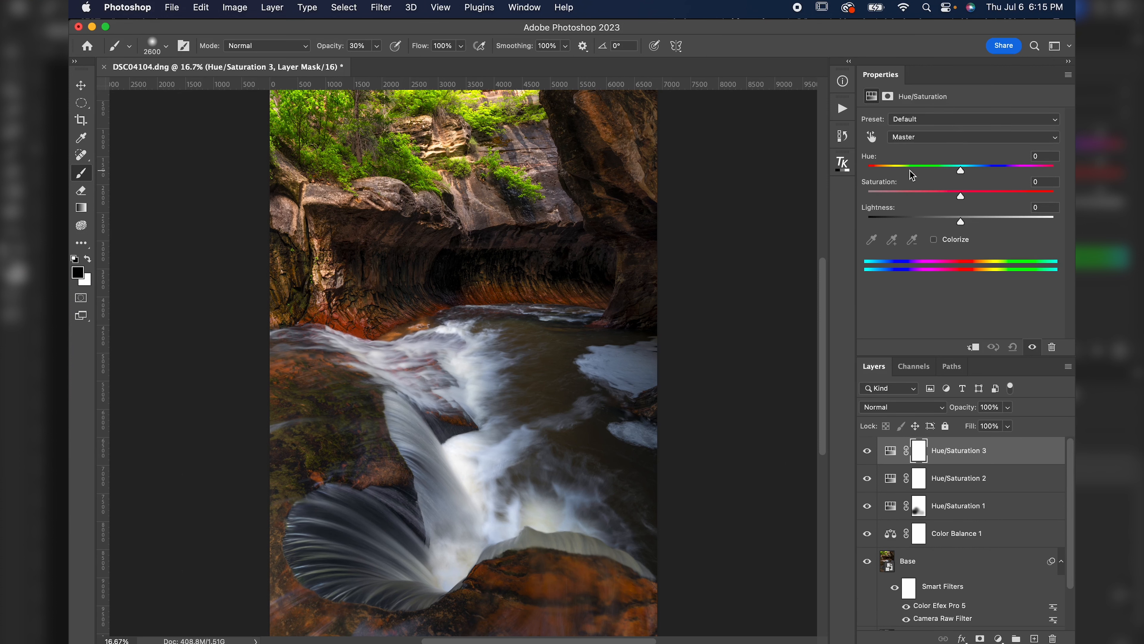
drag(931, 195, 938, 195)
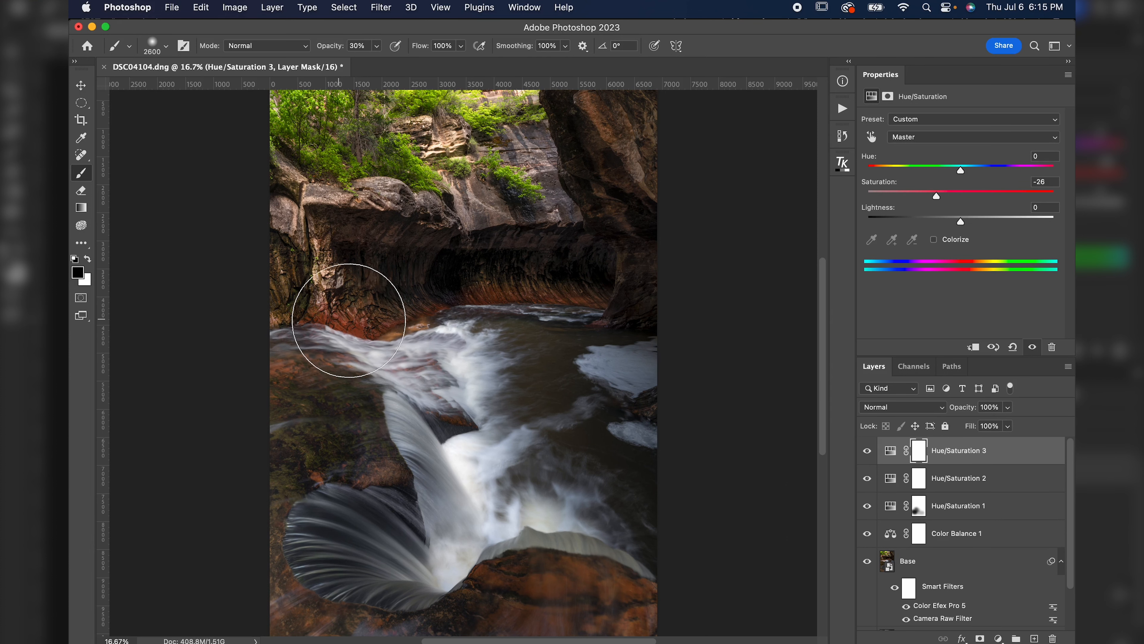
click(919, 454)
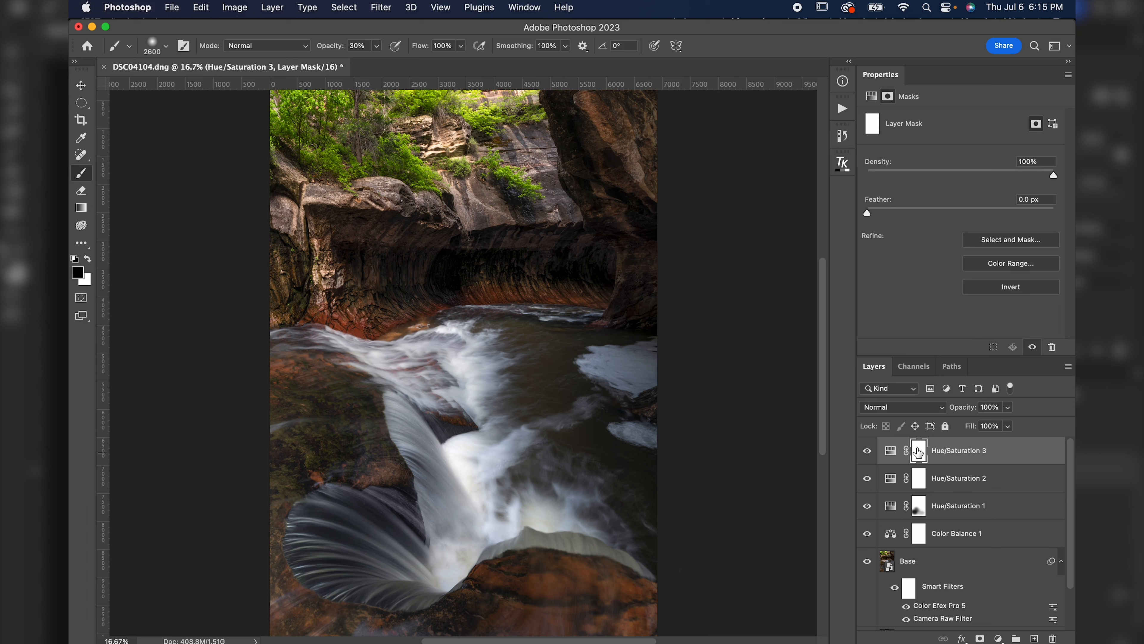
Invert the Hue/Saturation 3 mask and paint white with a smaller 30% brush over the lower canyon walls.
key(super+i)
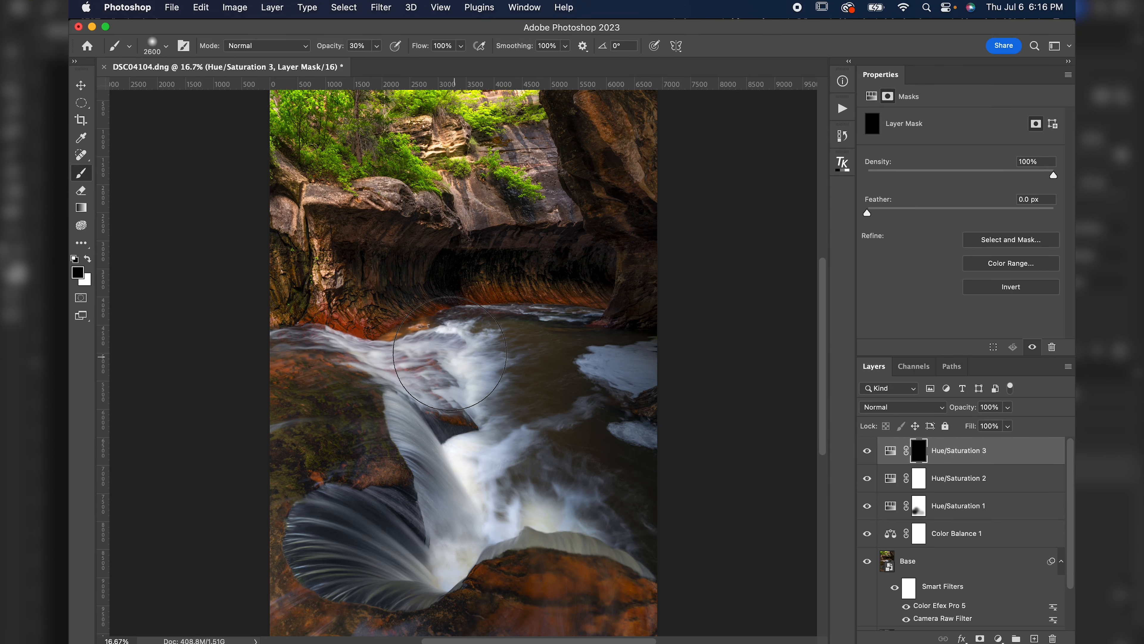
key(x)
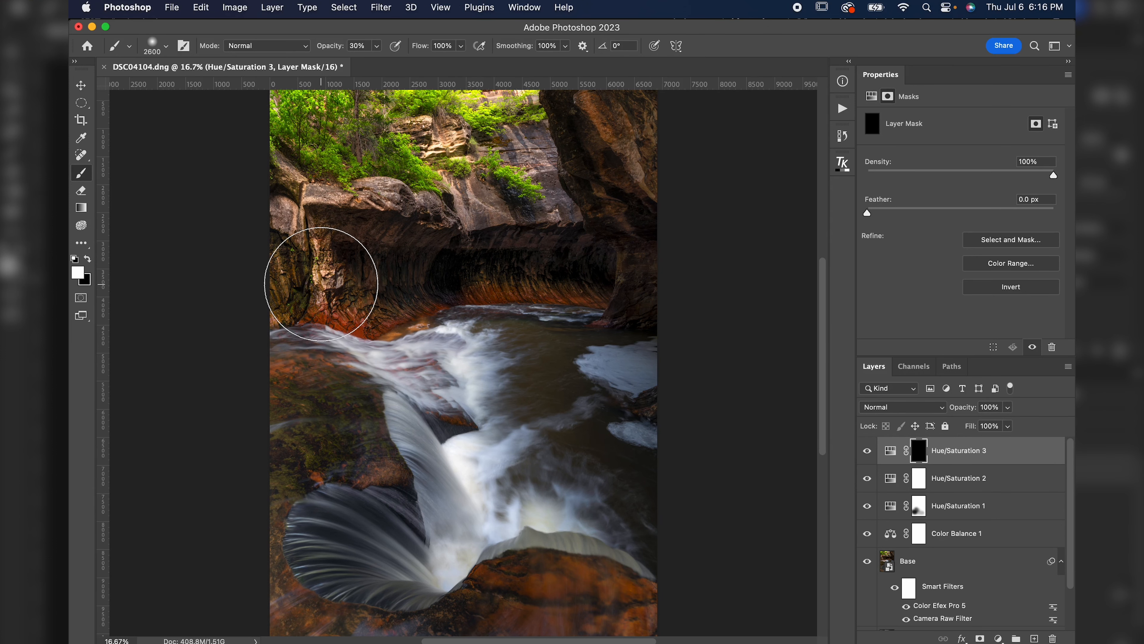
scroll(320, 284, up, 3)
key(bracketleft)
key(bracketleft)
key(bracketleft)
key(bracketleft)
key(bracketleft)
key(bracketleft)
key(bracketleft)
key(bracketleft)
key(bracketleft)
key(bracketleft)
key(bracketleft)
key(bracketleft)
key(bracketleft)
key(bracketleft)
key(bracketleft)
key(bracketleft)
key(bracketleft)
key(bracketleft)
key(bracketleft)
mouse_move(336, 319)
mouse_down()
mouse_move(302, 318)
mouse_move(413, 356)
mouse_move(312, 323)
mouse_move(376, 341)
mouse_move(453, 339)
mouse_move(363, 340)
mouse_move(513, 338)
mouse_move(323, 340)
mouse_up()
mouse_move(458, 267)
mouse_down()
mouse_move(743, 268)
mouse_move(522, 267)
mouse_up()
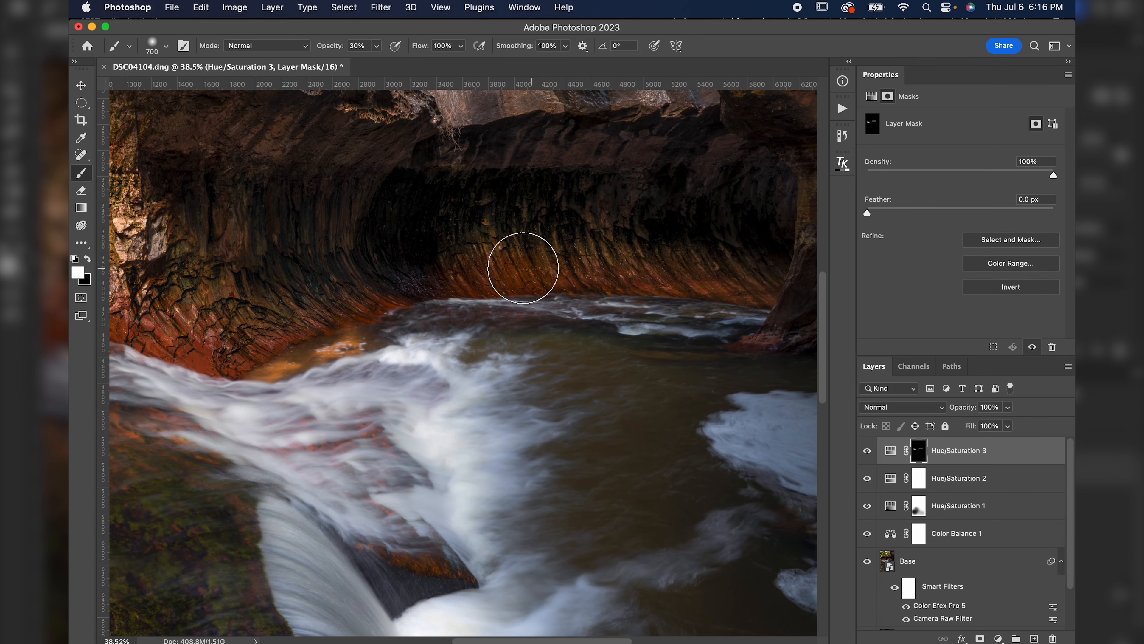
drag(265, 345, 362, 340)
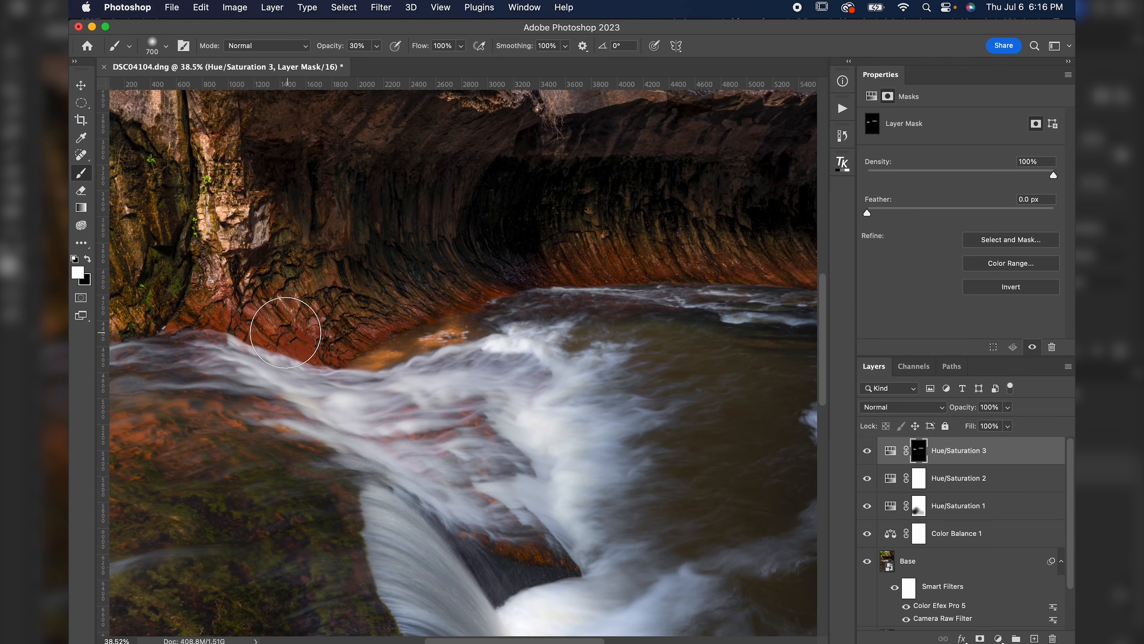
Toggle the Hue/Saturation 3 layer's visibility to compare the image with and without it.
key(super+0)
click(866, 451)
click(865, 451)
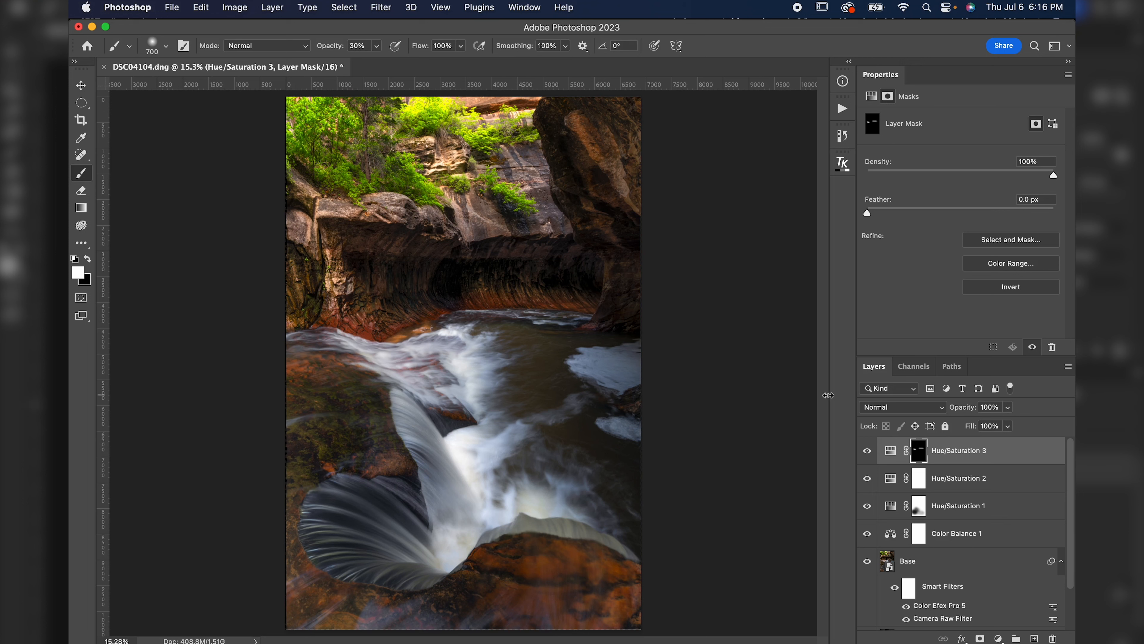
click(871, 455)
click(871, 456)
click(871, 455)
click(872, 456)
click(871, 456)
click(870, 456)
Add a Curves adjustment layer and bend it into an S-curve with points at 66/59 and 187/197.
click(999, 639)
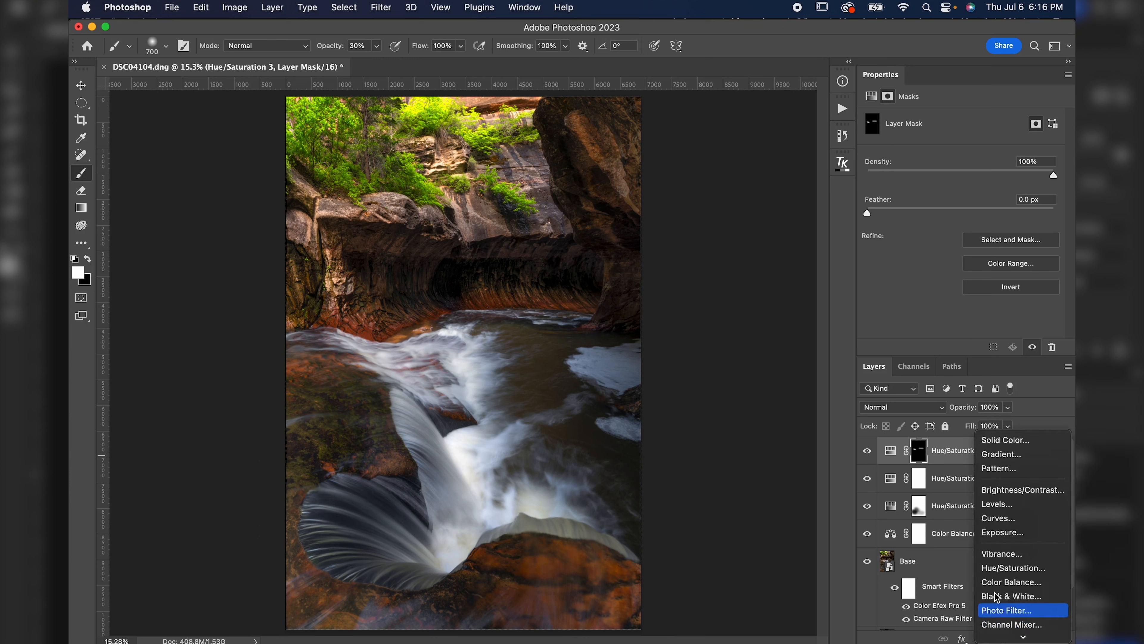
click(997, 518)
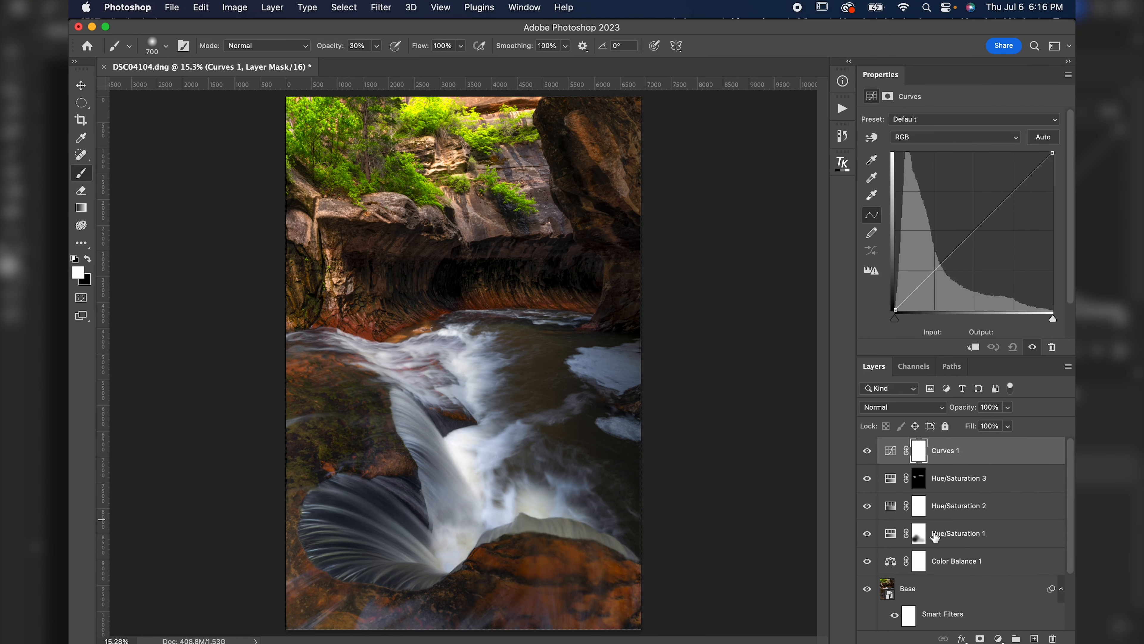
click(939, 272)
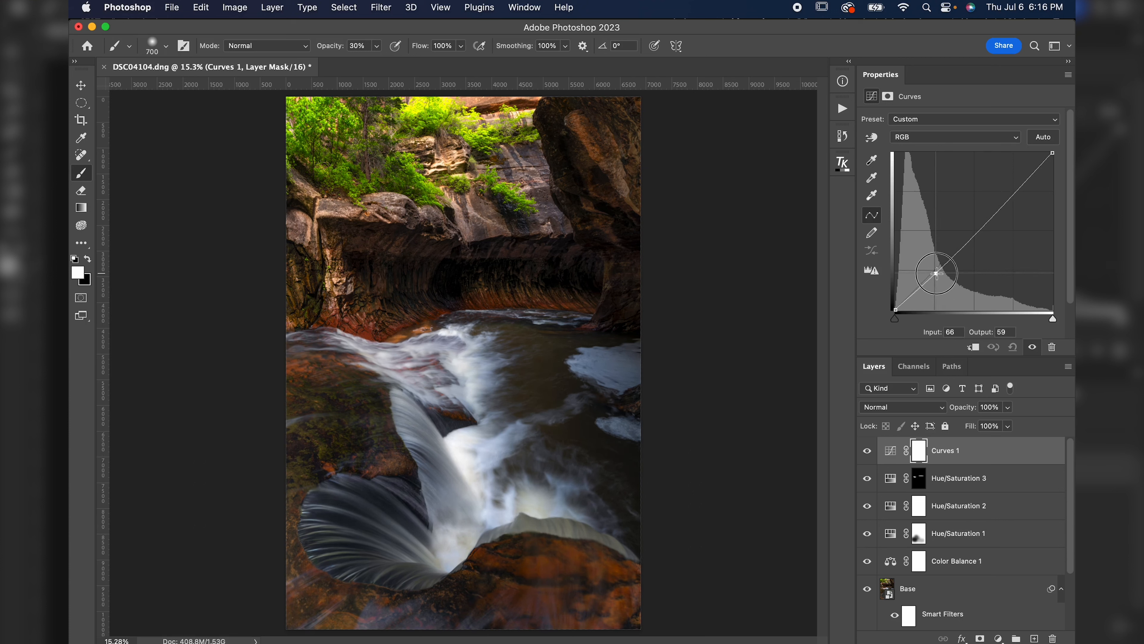
drag(1017, 192, 1010, 185)
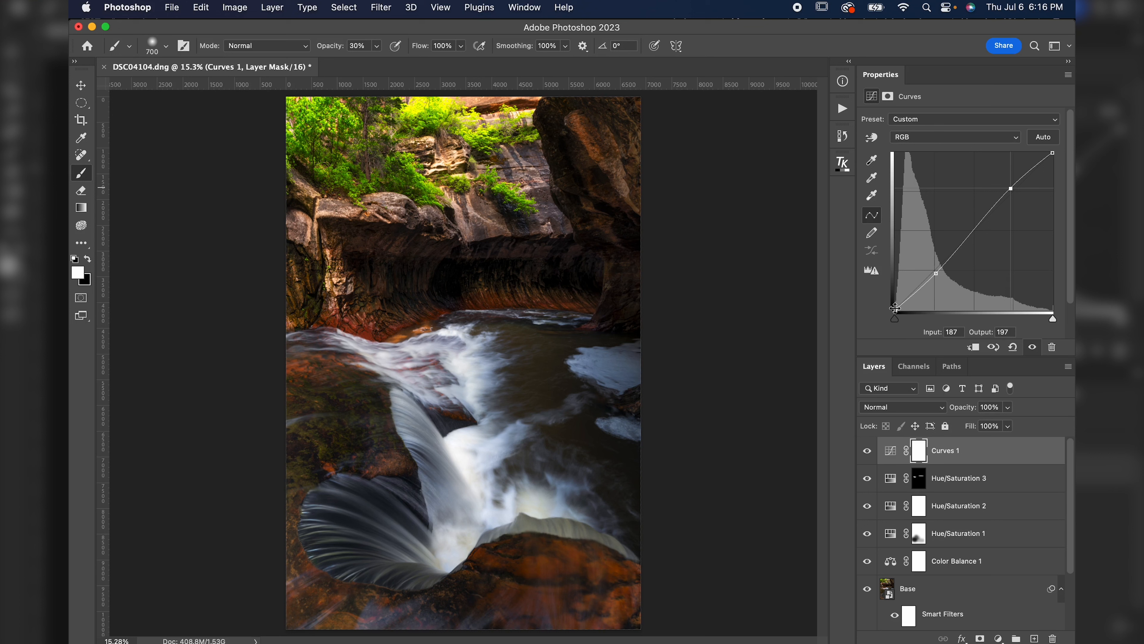
Raise the curve's black point output to 7 and lower its white point output to 240.
drag(895, 308, 893, 296)
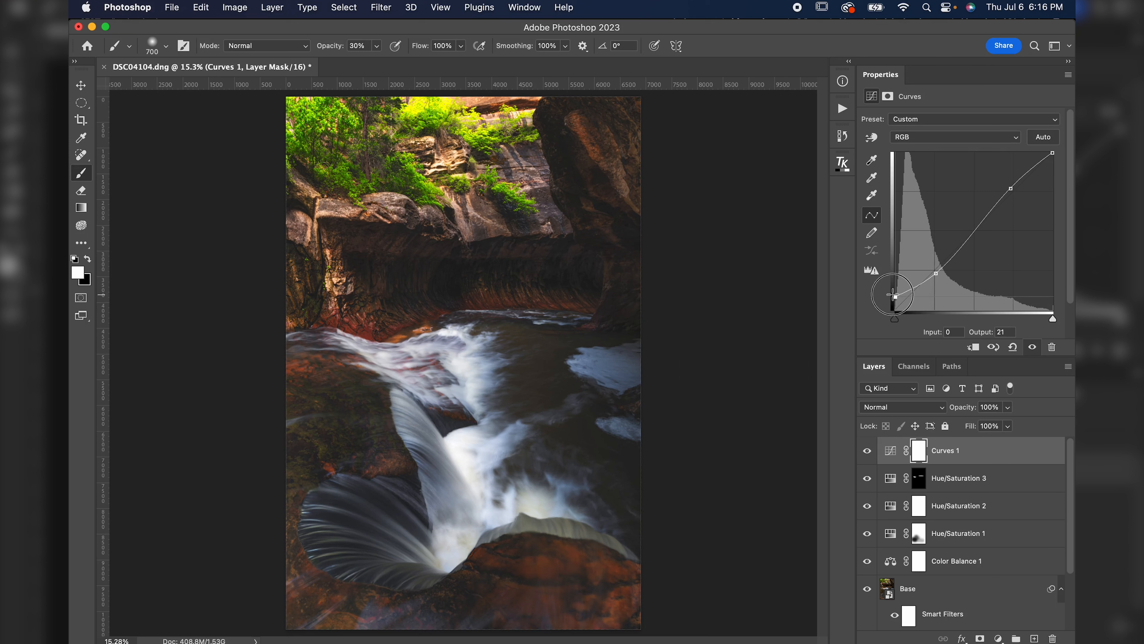
drag(893, 294, 888, 305)
click(866, 452)
click(866, 452)
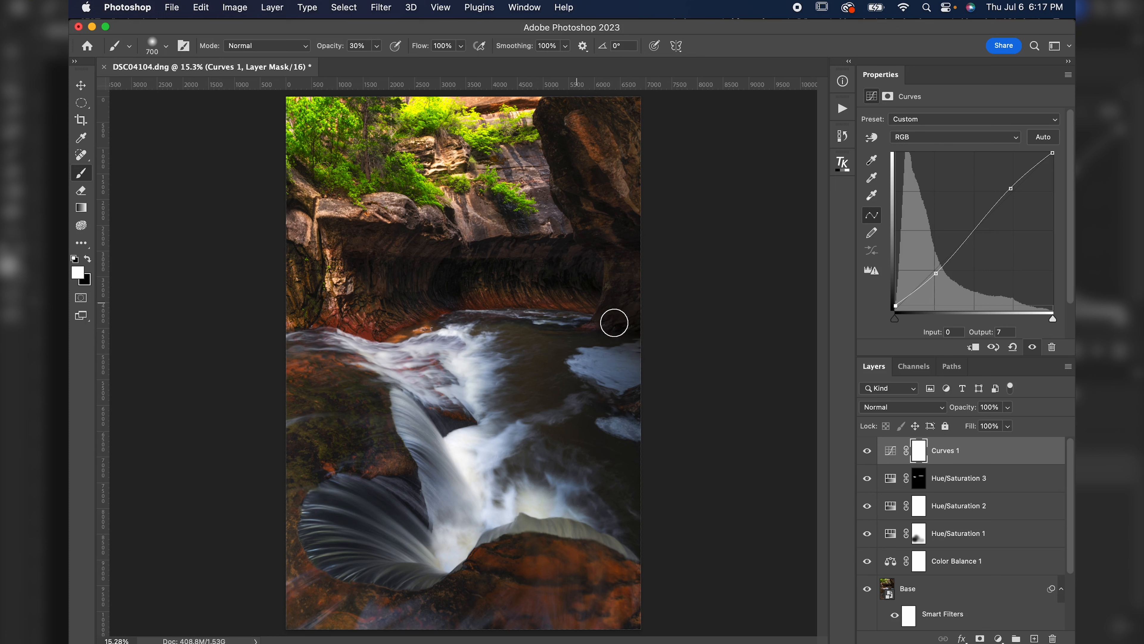
click(1053, 153)
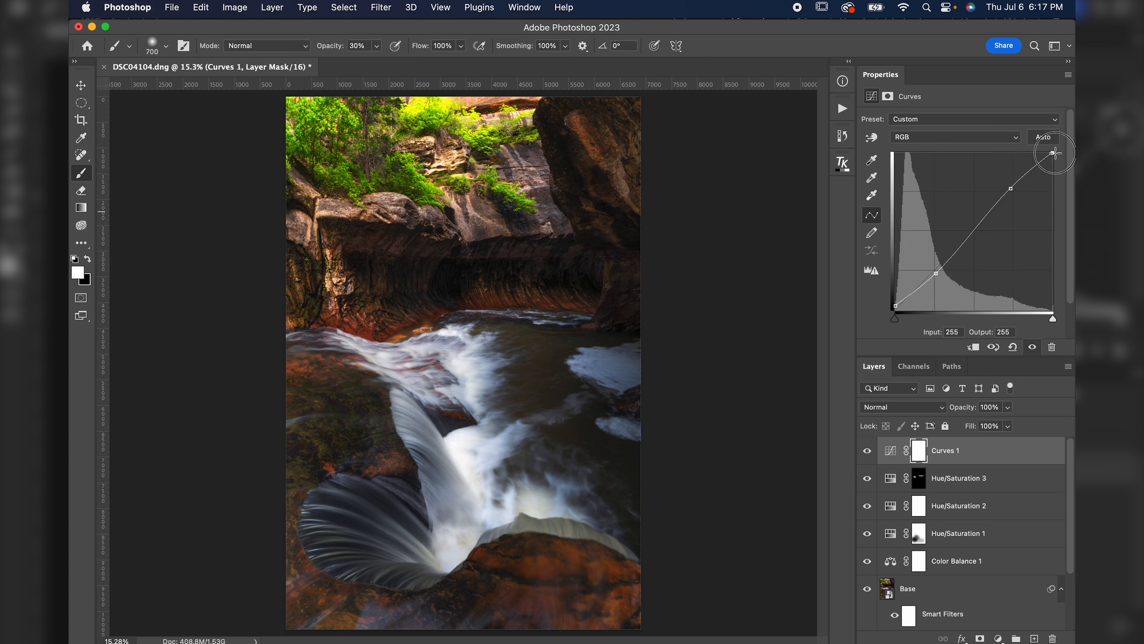
drag(1055, 147, 1056, 163)
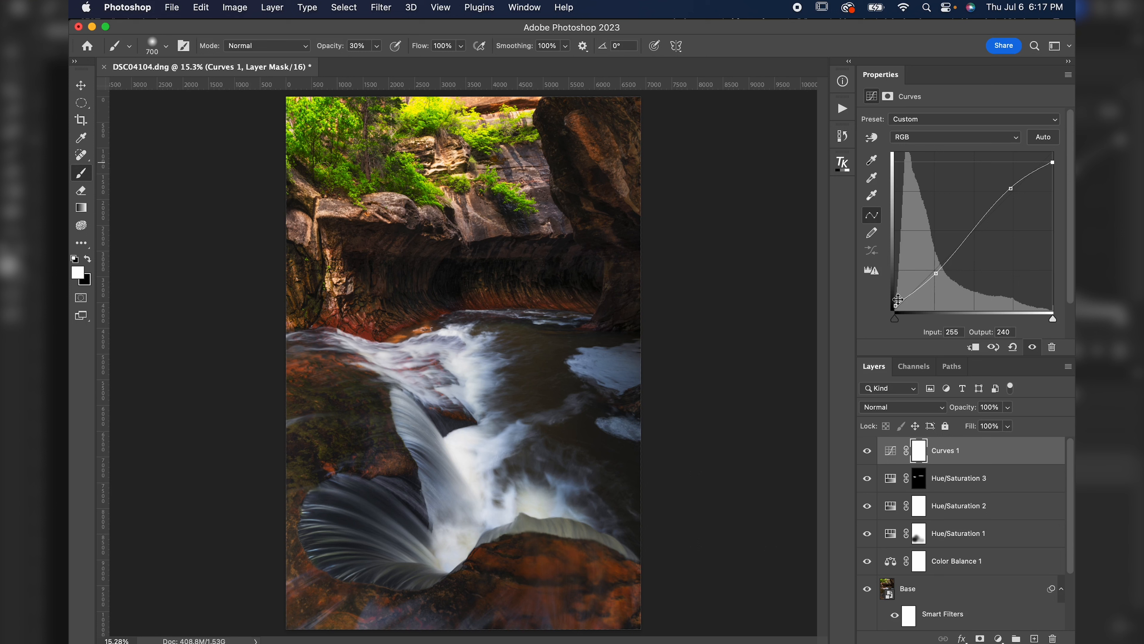
Compare the image with and without Curves 1 and inspect the canyon and foliage up close.
click(867, 451)
click(867, 451)
click(867, 451)
click(868, 450)
click(867, 451)
click(867, 451)
click(867, 451)
click(867, 451)
click(867, 451)
click(868, 450)
drag(585, 258, 619, 264)
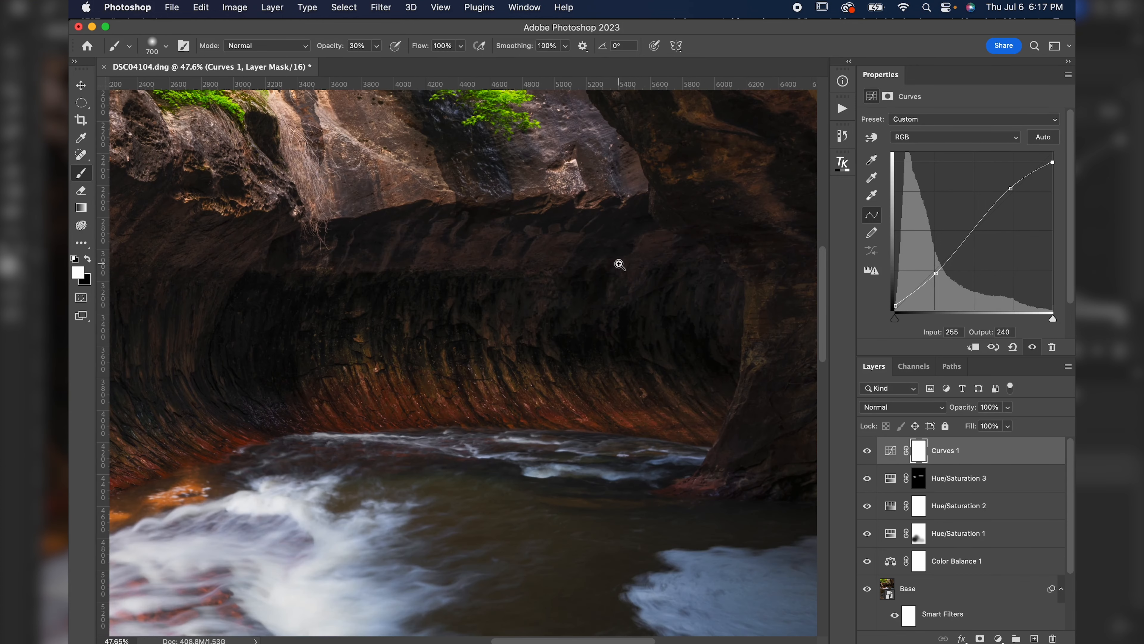
click(897, 306)
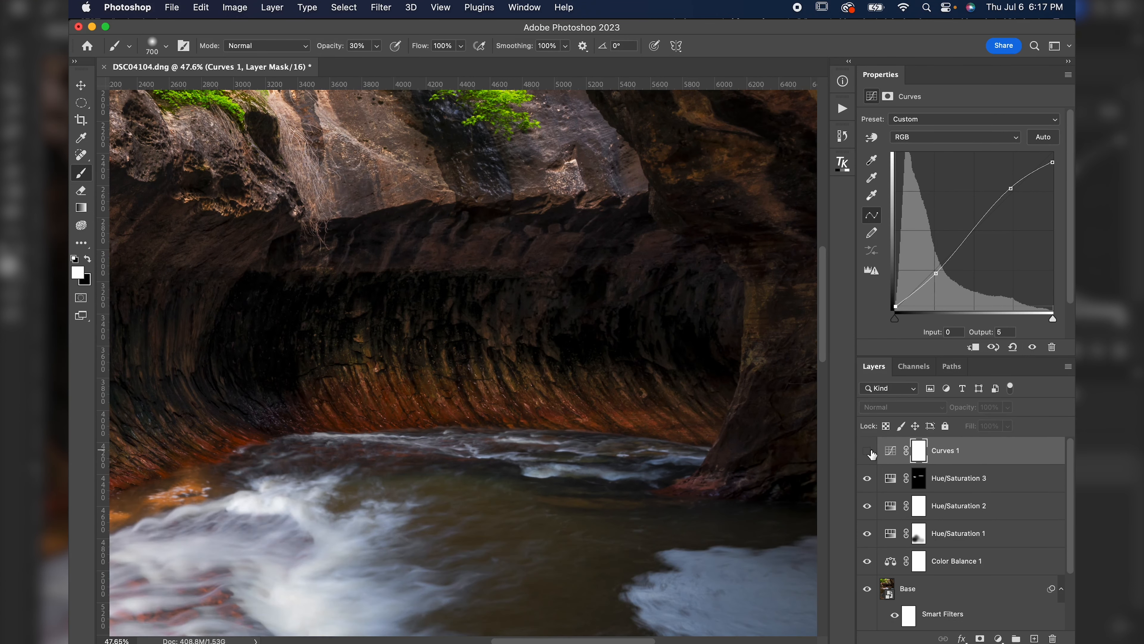
key(super+minus)
key(super+minus)
key(super+minus)
key(super+minus)
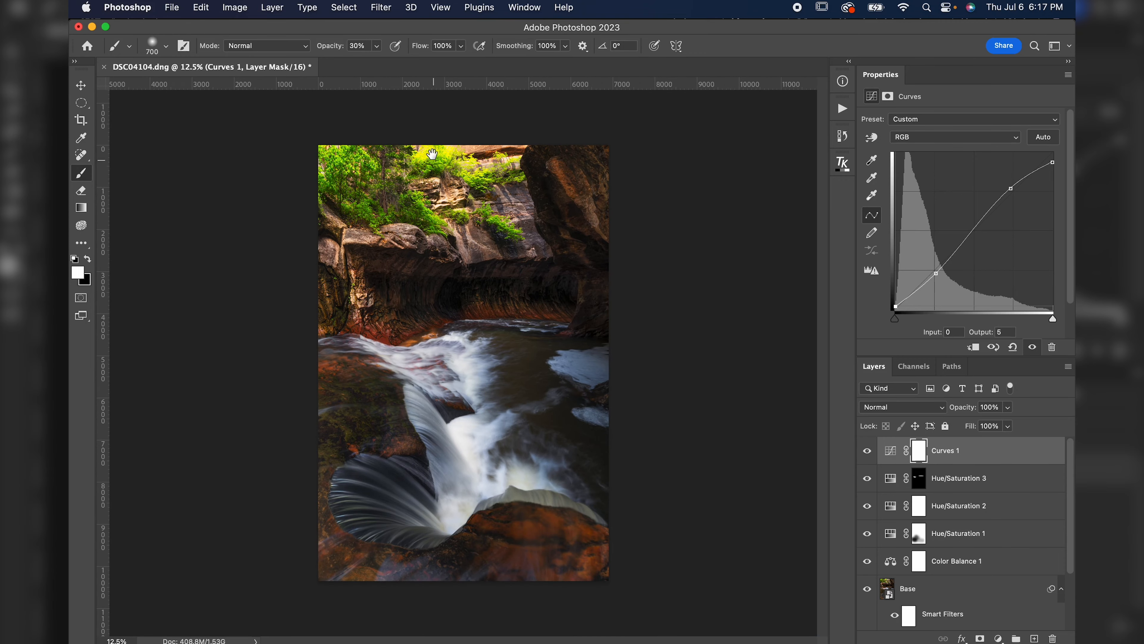
drag(434, 141, 567, 163)
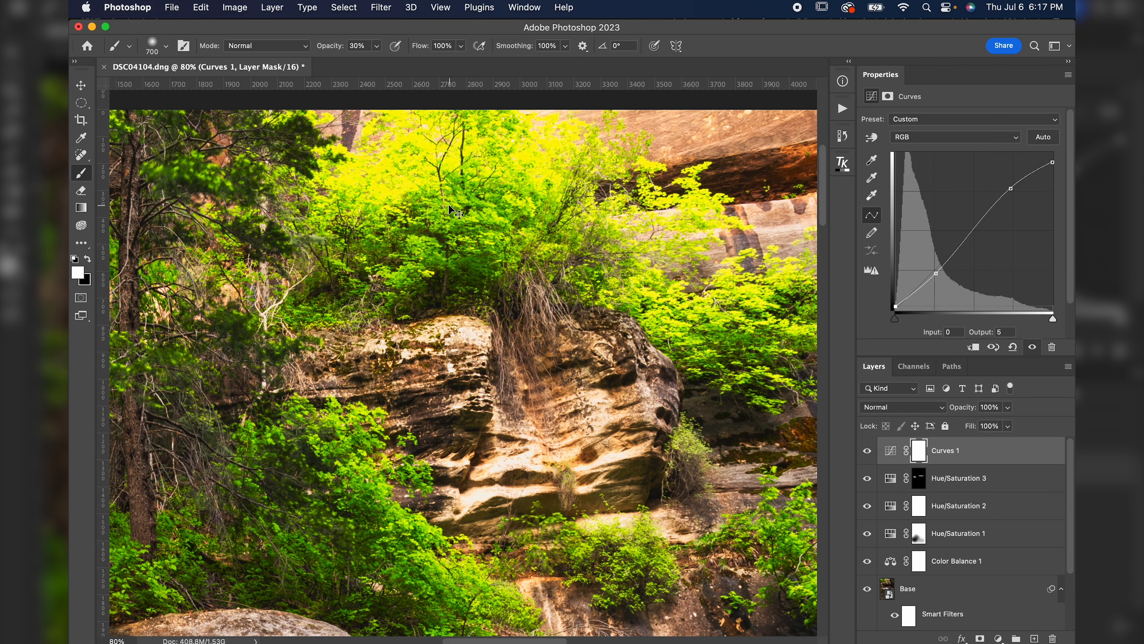
key(super+0)
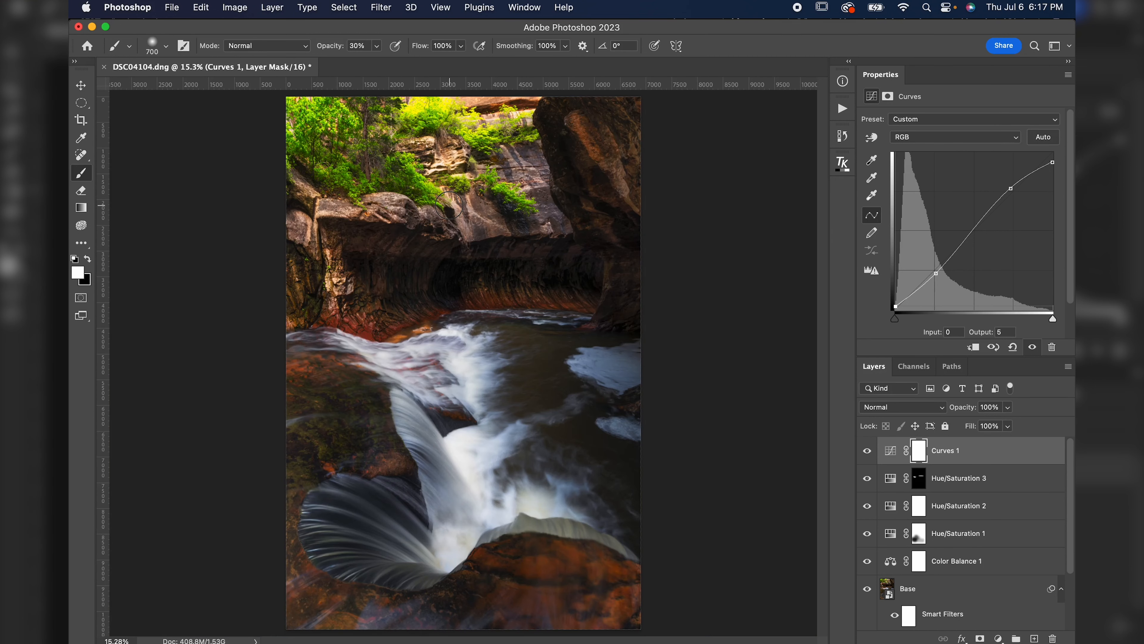
Build a Lights-3 luminosity mask with TK Lum-Mask and output it as a Curves adjustment layer.
click(843, 171)
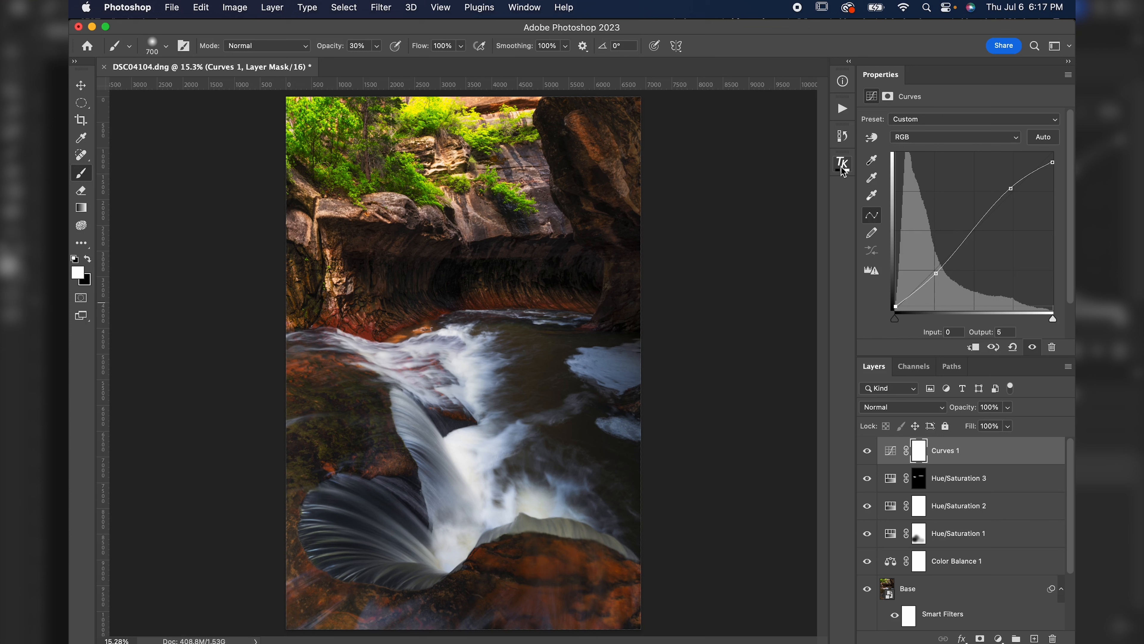
click(843, 172)
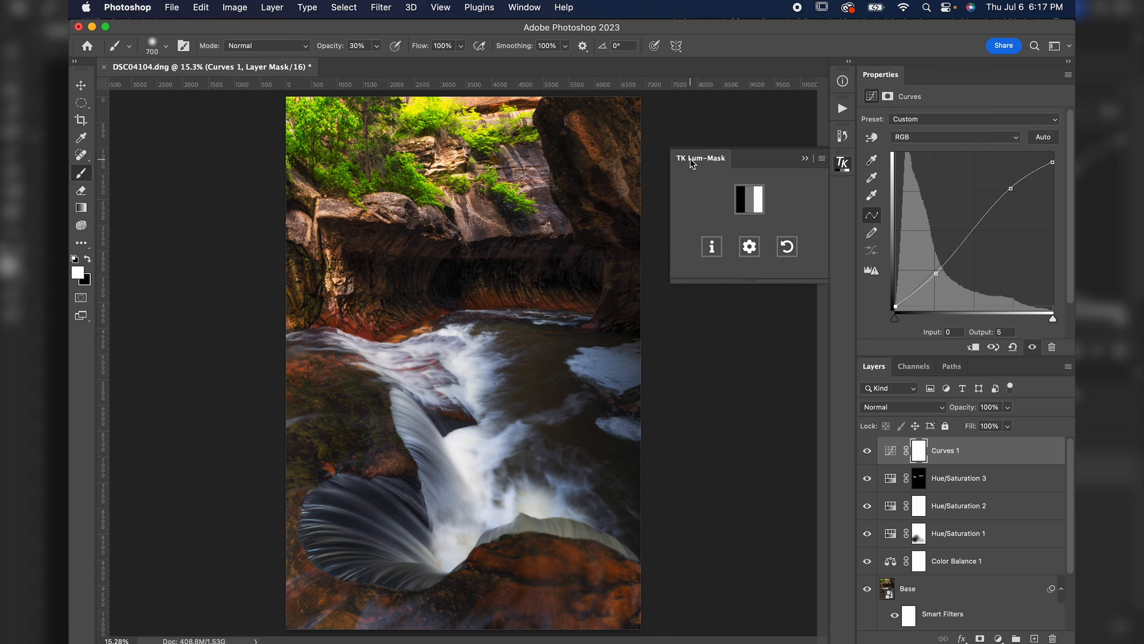
click(756, 208)
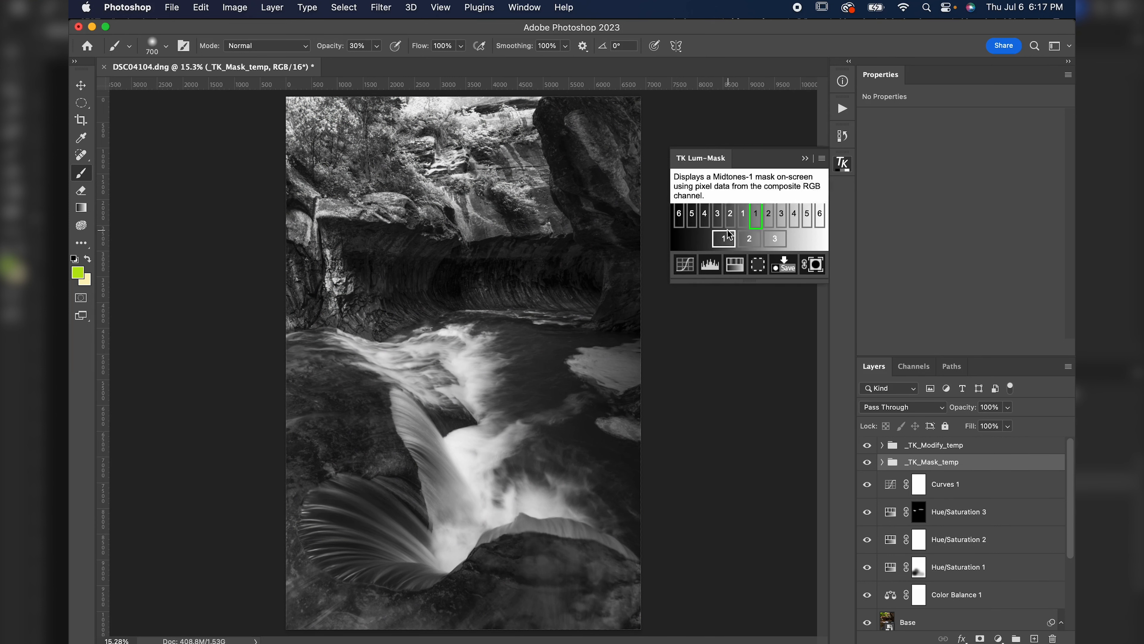
click(795, 216)
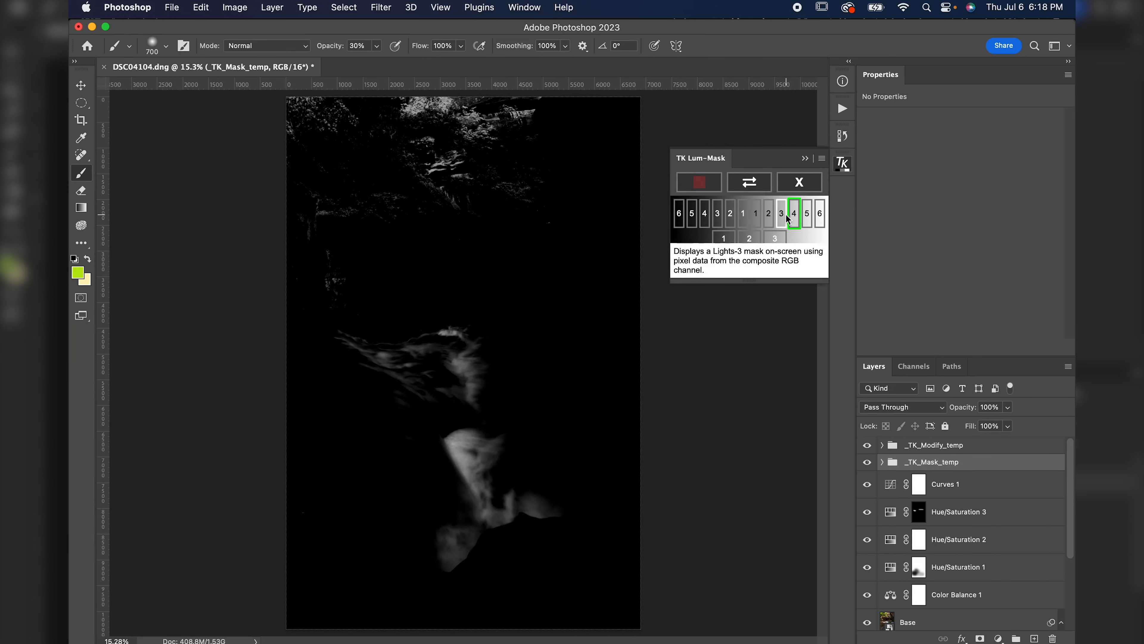
click(782, 214)
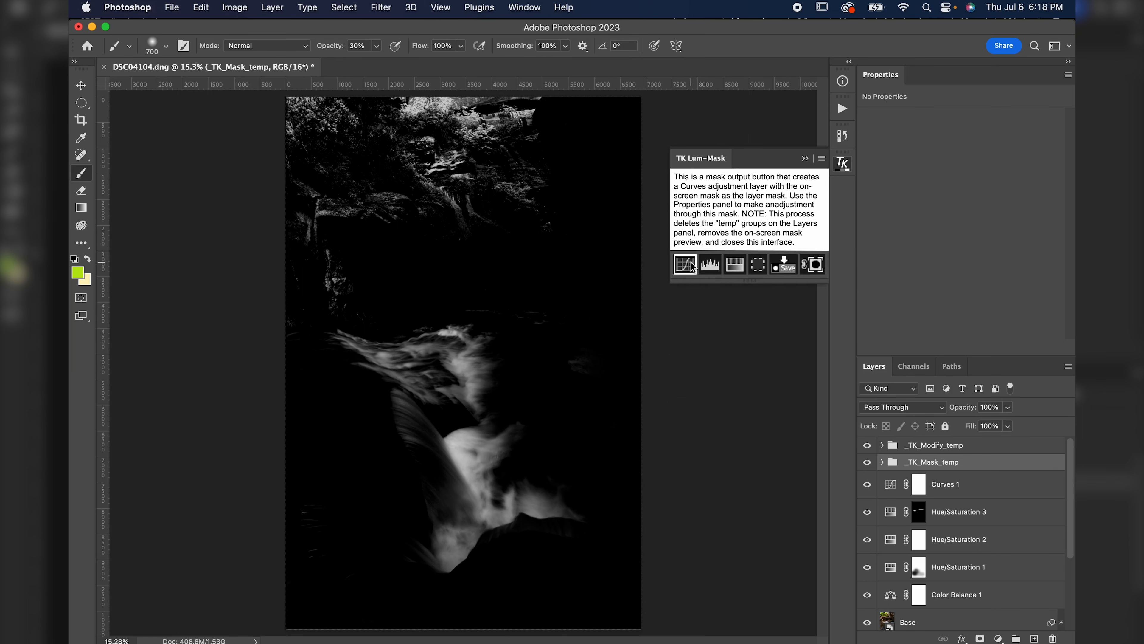
click(685, 264)
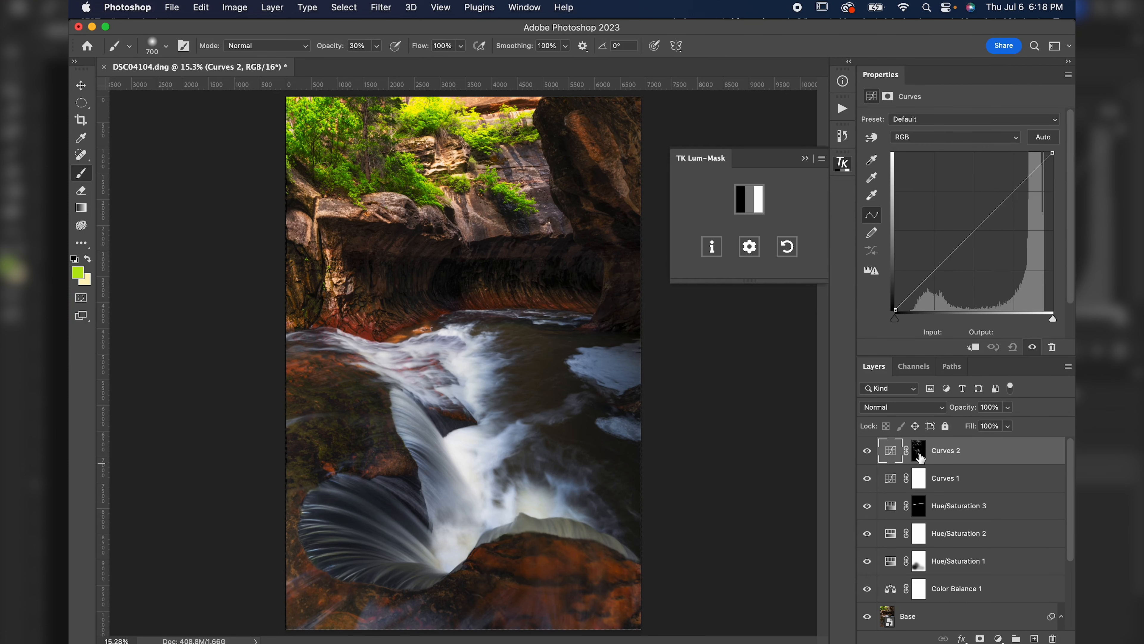
Darken the masked highlights in Curves 2 by pulling the curve to input 173, output 87.
alt+click(919, 454)
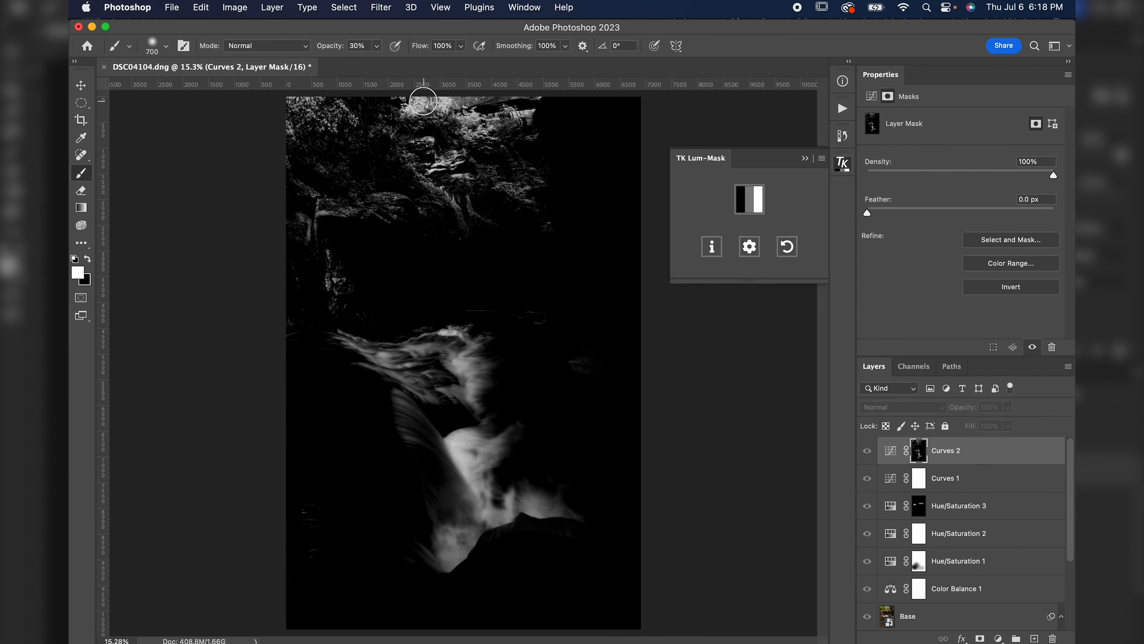
click(890, 449)
drag(980, 228, 1003, 256)
Lower the Curves 2 layer's opacity to 60% after comparing its effect, and collapse the Lum-Mask panel.
click(867, 450)
click(867, 451)
click(867, 451)
click(867, 450)
click(867, 451)
click(867, 451)
drag(968, 408, 941, 412)
click(804, 158)
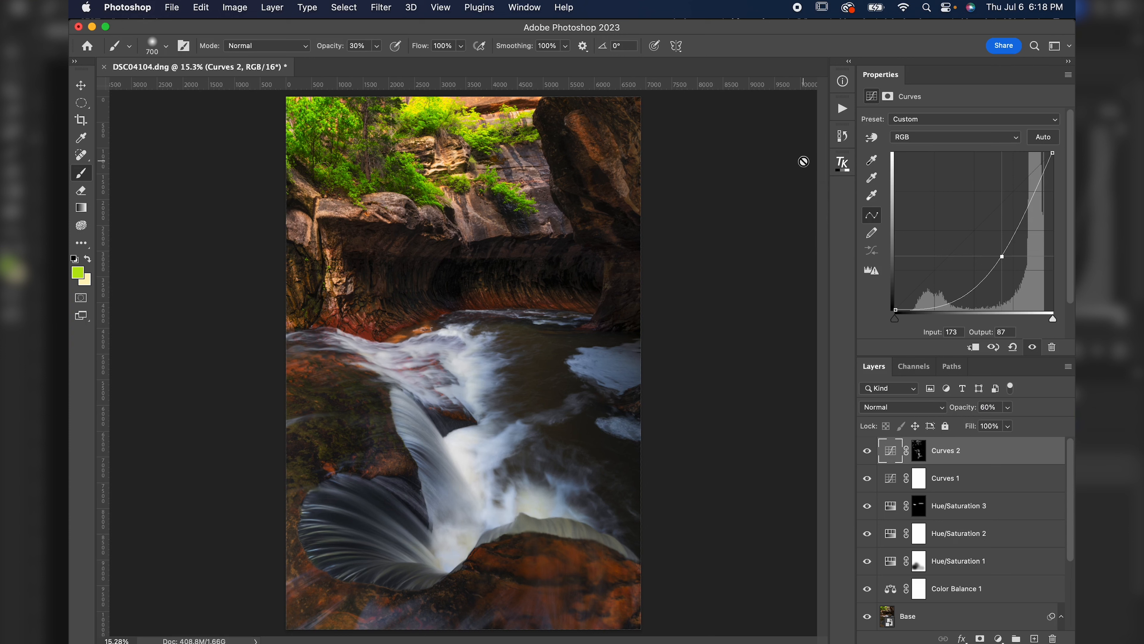
Group the adjustment layers and name the group D/B.
click(867, 450)
click(868, 450)
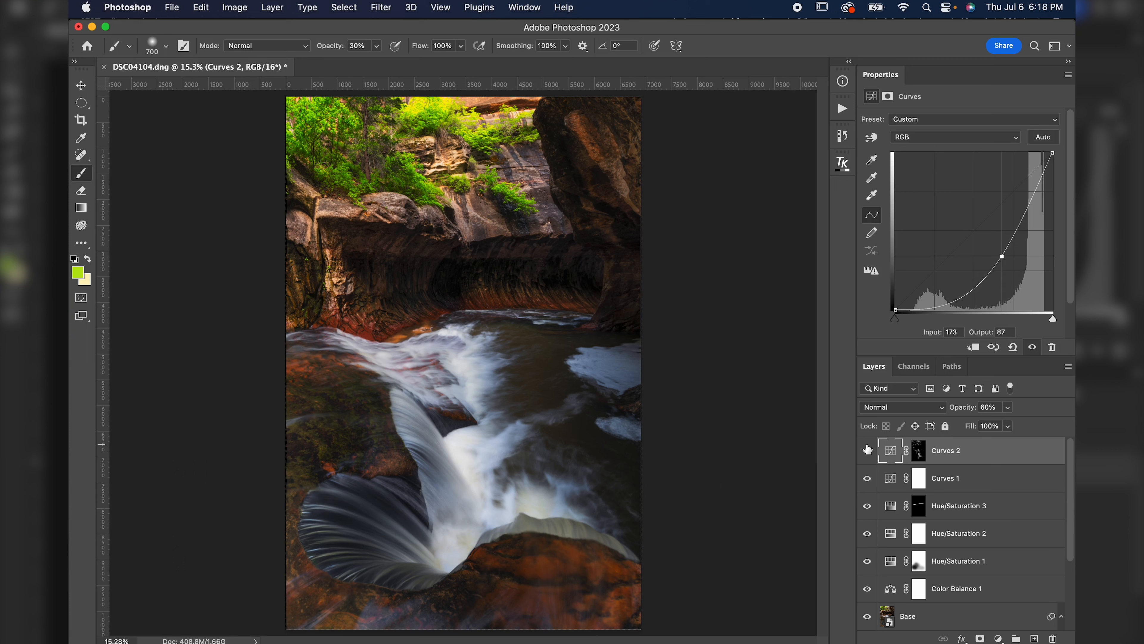
click(1017, 637)
double_click(917, 445)
text(D/B)
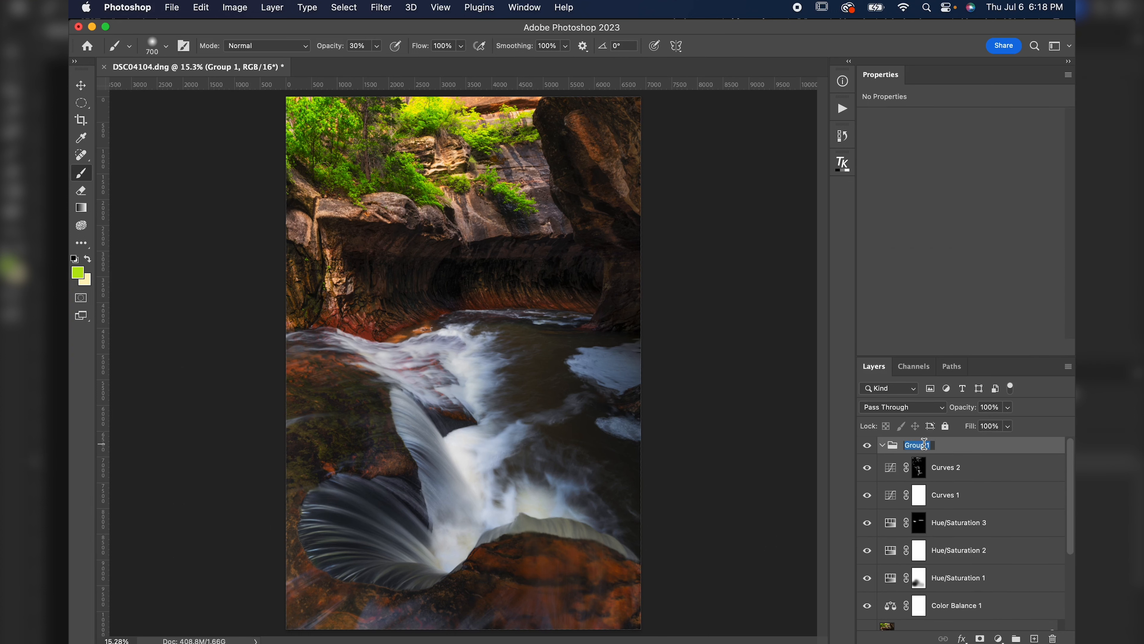
key(Return)
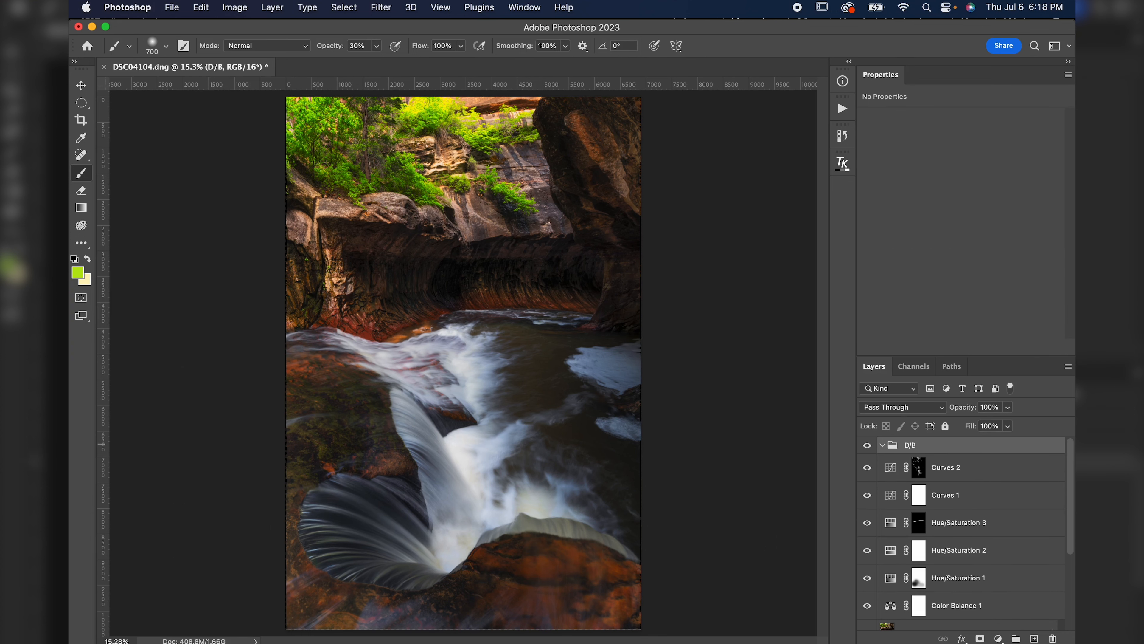
Add a new layer inside the D/B group and set its blend mode to Overlay.
click(1034, 637)
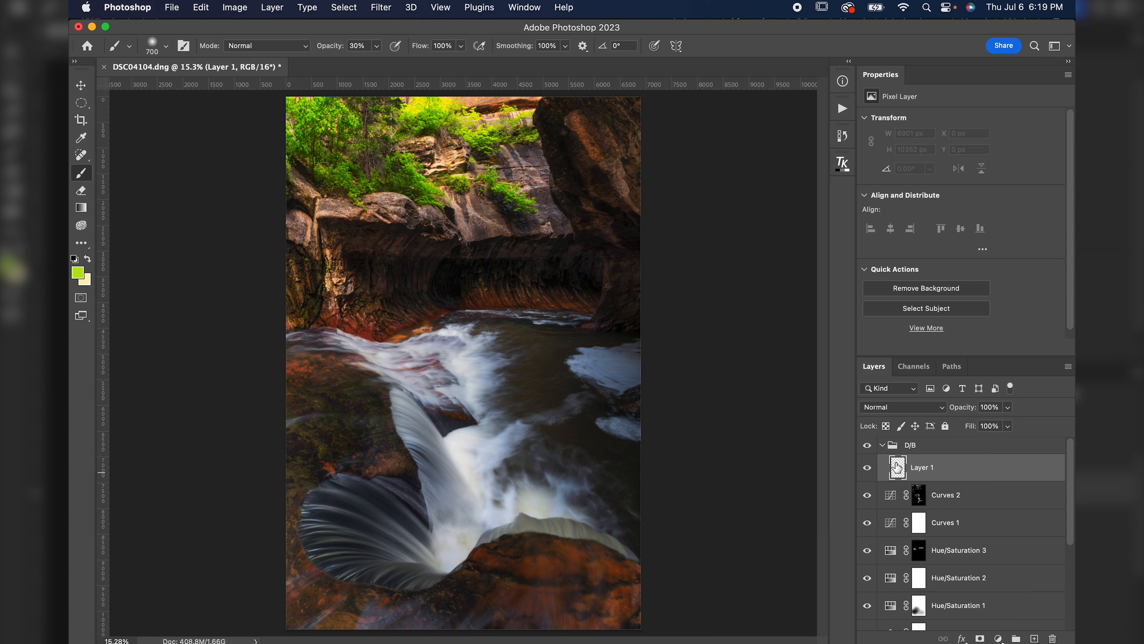
click(896, 414)
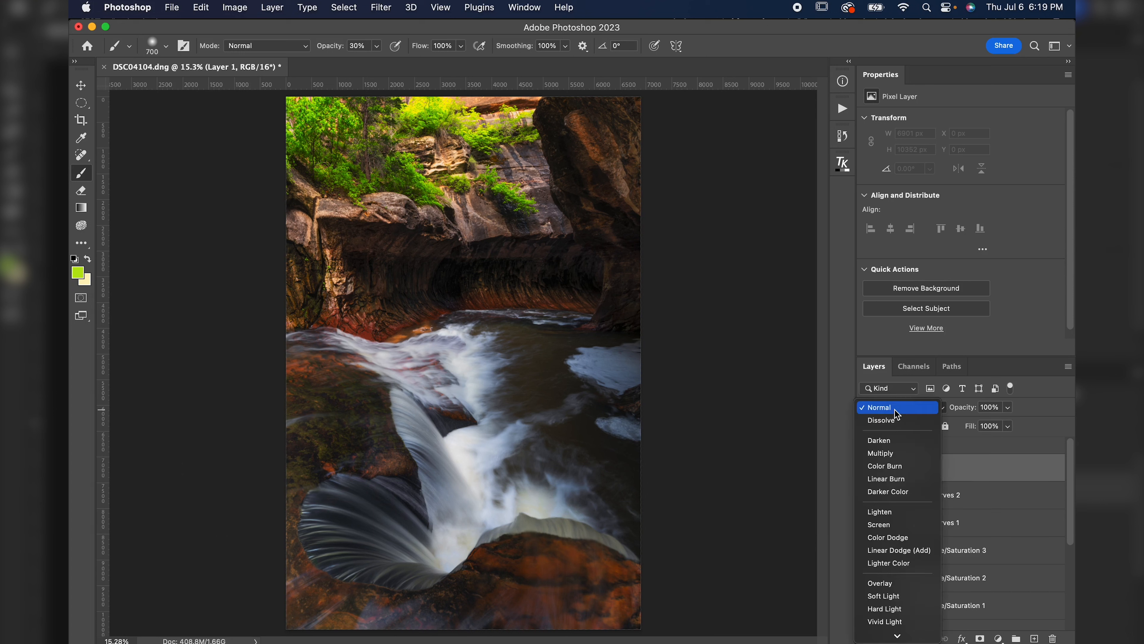
click(915, 586)
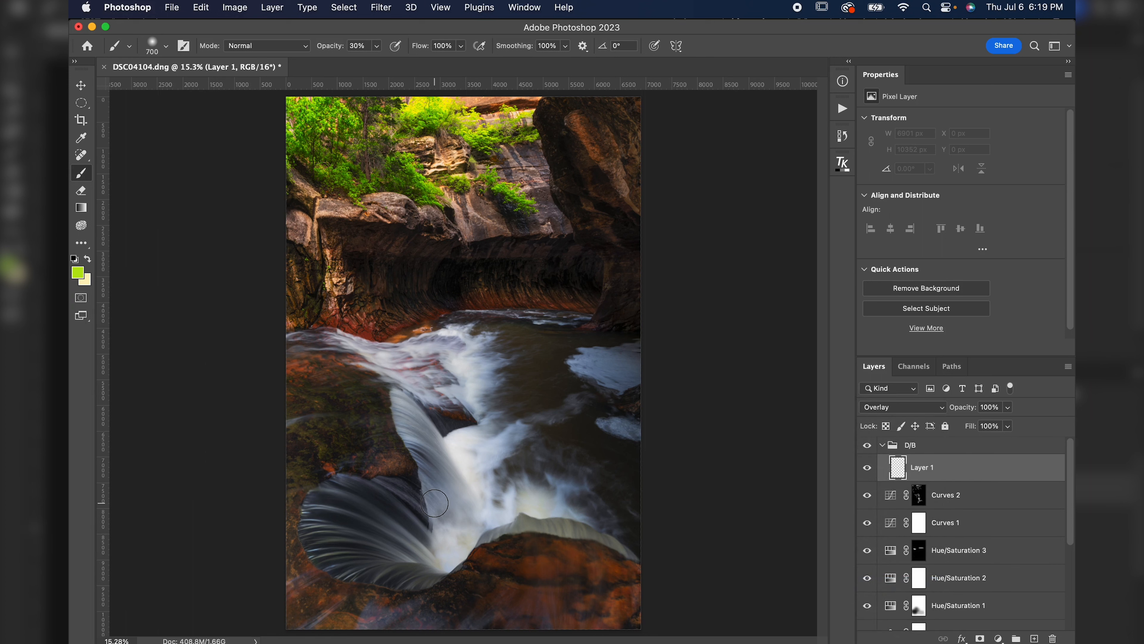
Set the foreground color to the pale yellow fffab1.
click(81, 270)
drag(434, 538, 432, 536)
drag(305, 414, 300, 391)
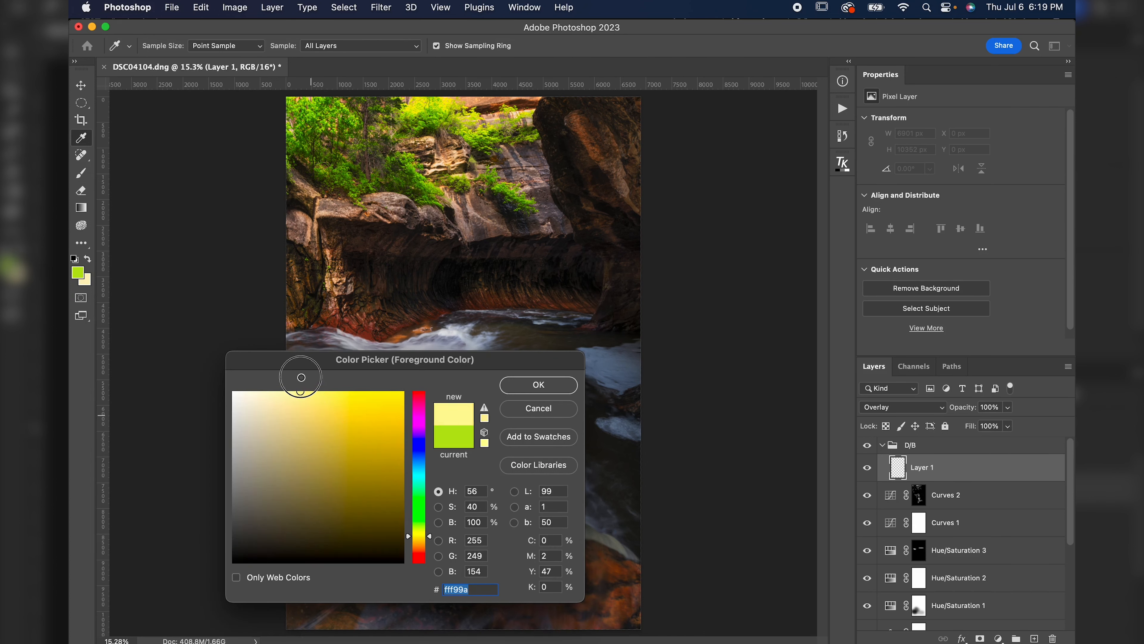
drag(296, 418, 284, 381)
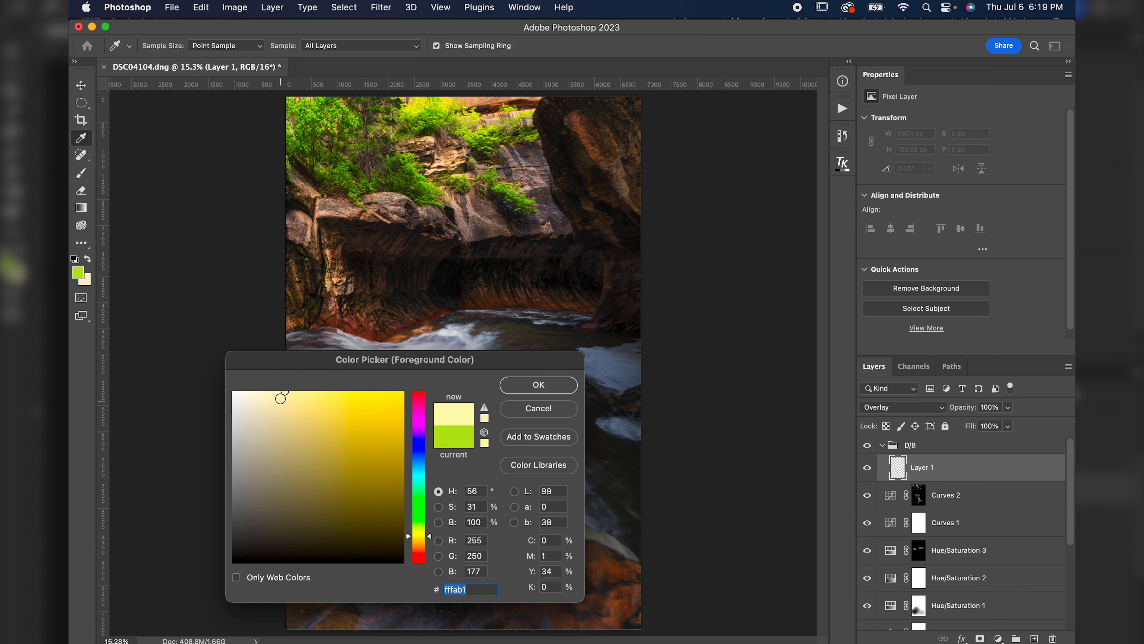
click(538, 384)
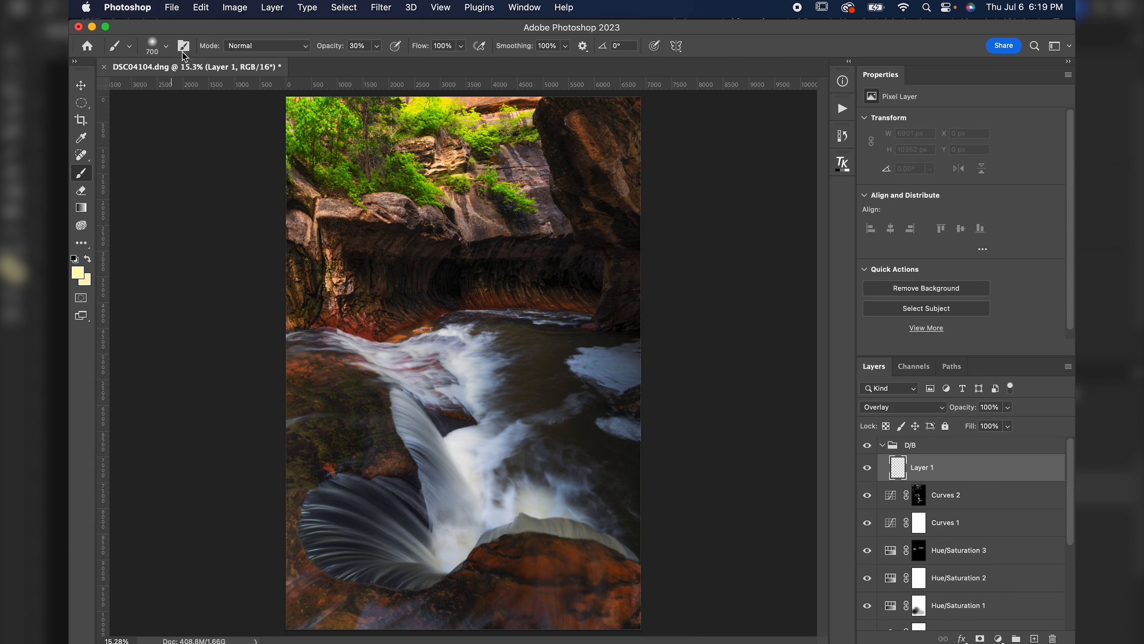
Paint pale yellow light onto the right canyon wall with a 1500 px, 10% opacity brush, and toggle the layer to compare.
drag(333, 46, 327, 49)
key(bracketright)
key(bracketright)
key(bracketright)
key(bracketright)
key(bracketright)
key(bracketright)
key(bracketright)
key(bracketright)
click(584, 286)
click(581, 262)
mouse_move(582, 261)
mouse_down()
mouse_move(477, 266)
mouse_move(462, 285)
mouse_move(503, 260)
mouse_move(583, 273)
mouse_move(563, 296)
mouse_move(447, 280)
mouse_move(455, 274)
mouse_move(454, 291)
mouse_move(531, 271)
mouse_move(490, 269)
mouse_move(543, 257)
mouse_up()
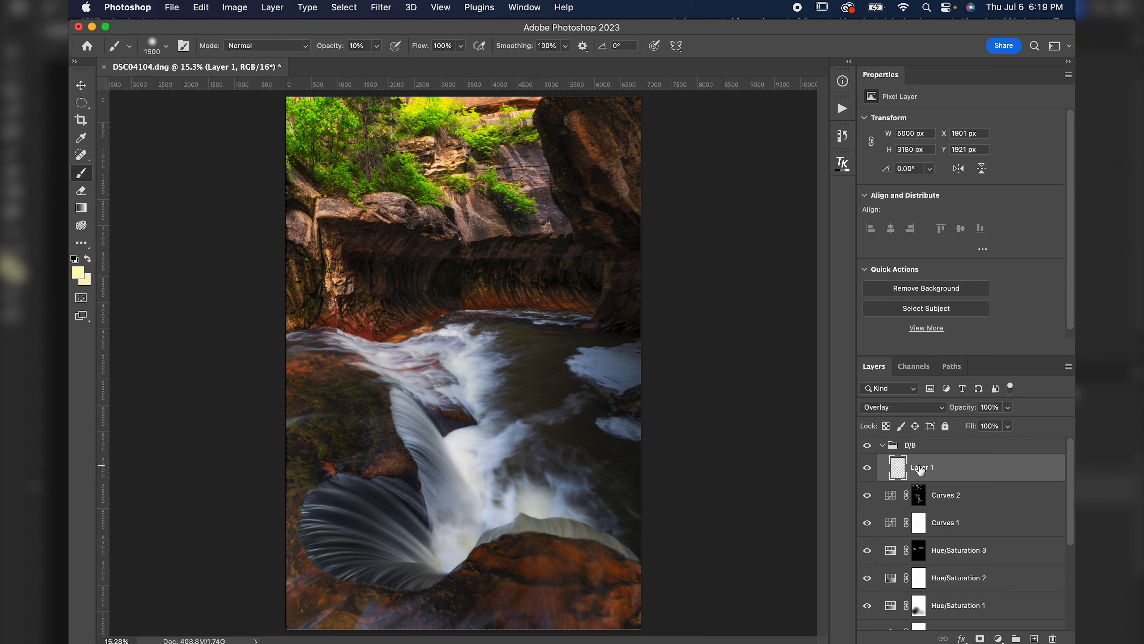
click(867, 467)
click(867, 468)
click(867, 467)
click(868, 468)
Add another new layer in the D/B group and set its blend mode to Overlay.
click(1035, 637)
click(903, 407)
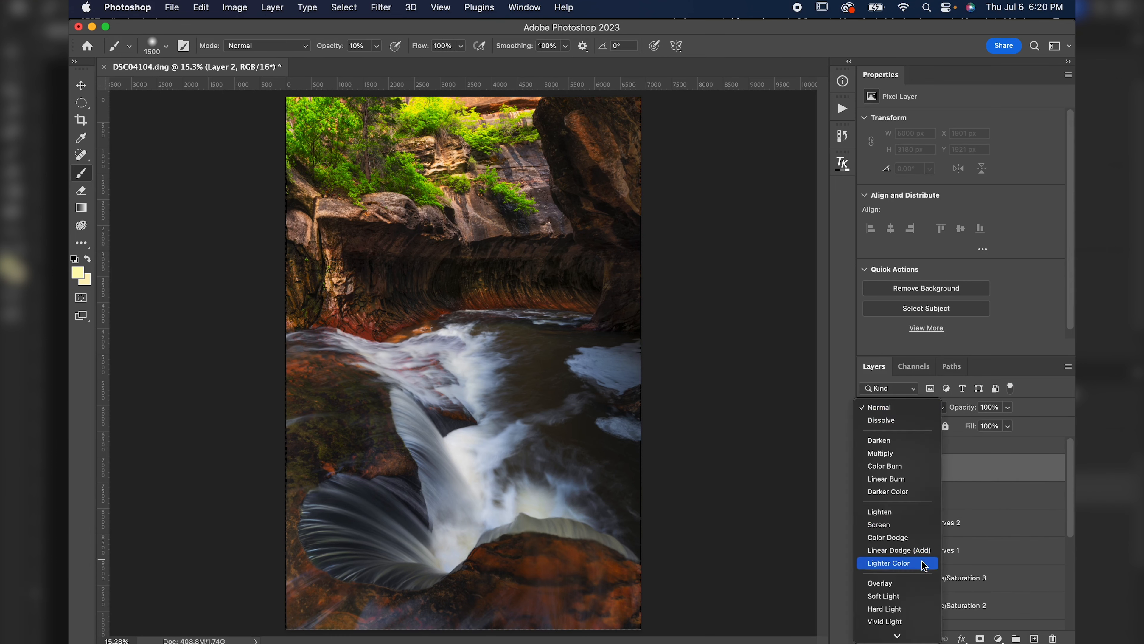
click(917, 583)
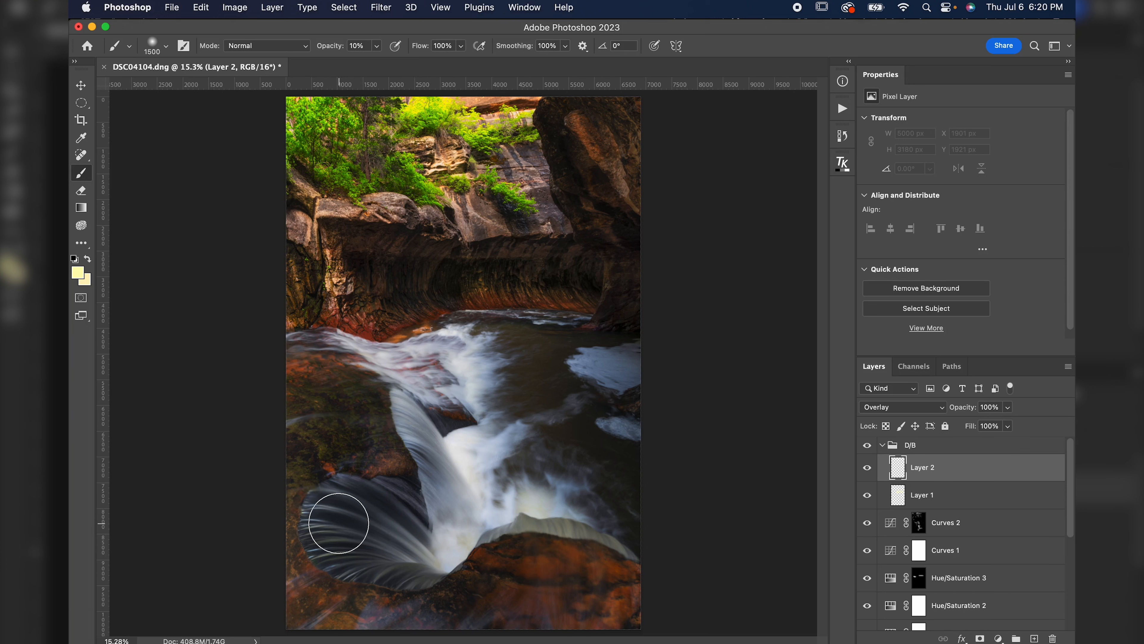
Set the foreground color to the pale blue e4e7ff.
key(i)
click(364, 496)
mouse_move(364, 495)
mouse_down()
mouse_move(344, 487)
mouse_move(318, 523)
mouse_move(345, 498)
mouse_up()
click(79, 274)
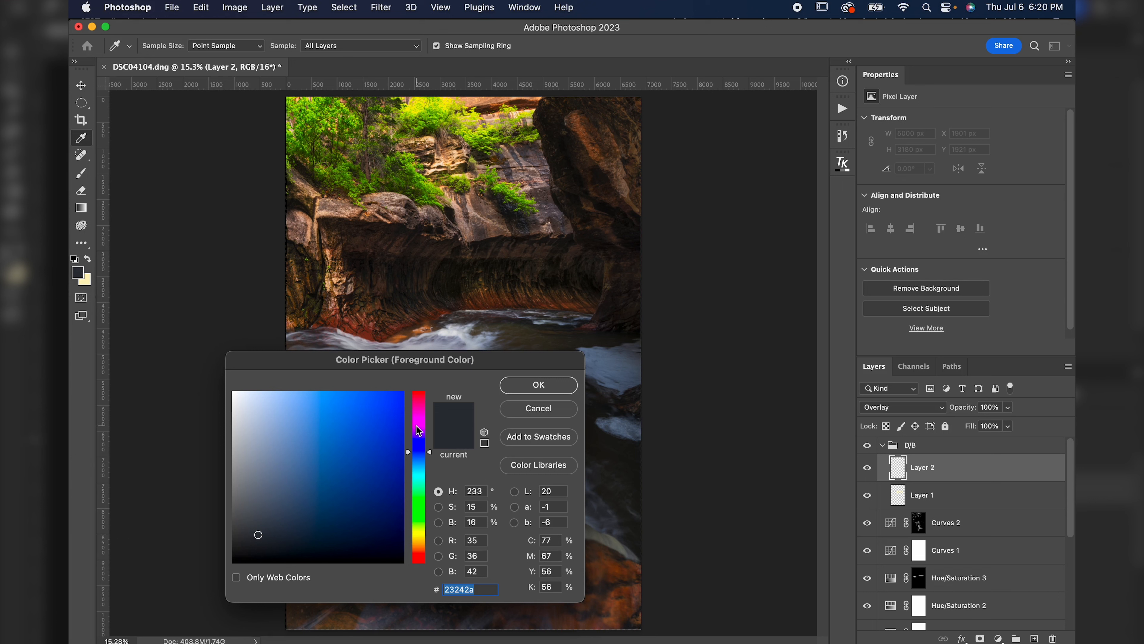
mouse_move(247, 436)
mouse_down()
mouse_move(261, 328)
mouse_move(250, 316)
mouse_up()
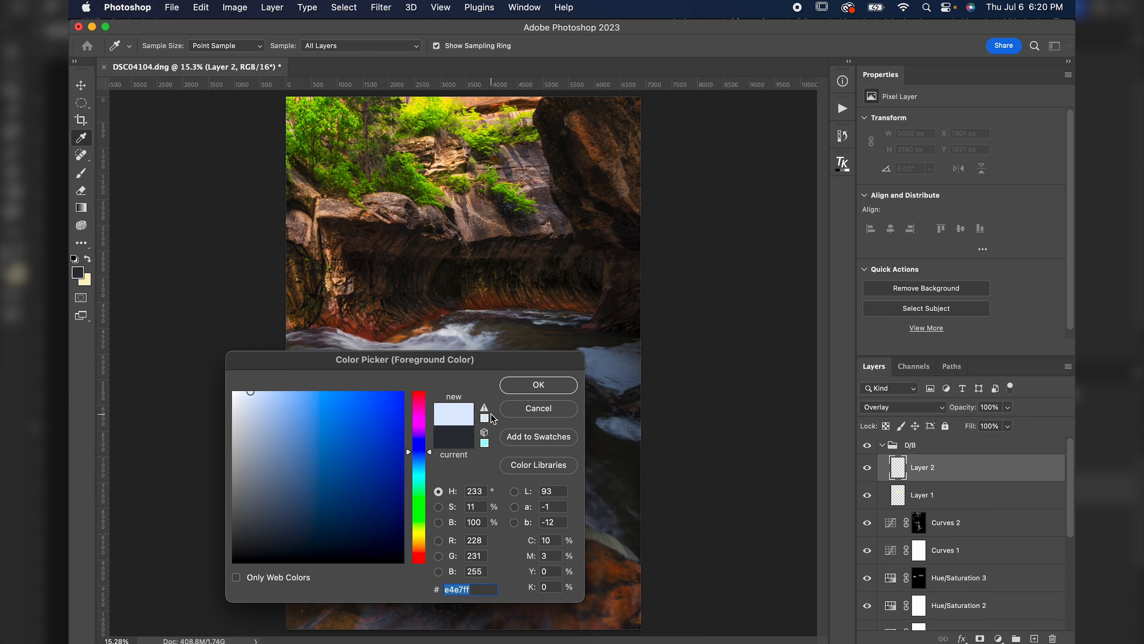
click(517, 386)
Paint pale blue highlights over the curved falls in the lower pool with a smaller brush, toggling the layer to compare.
key(b)
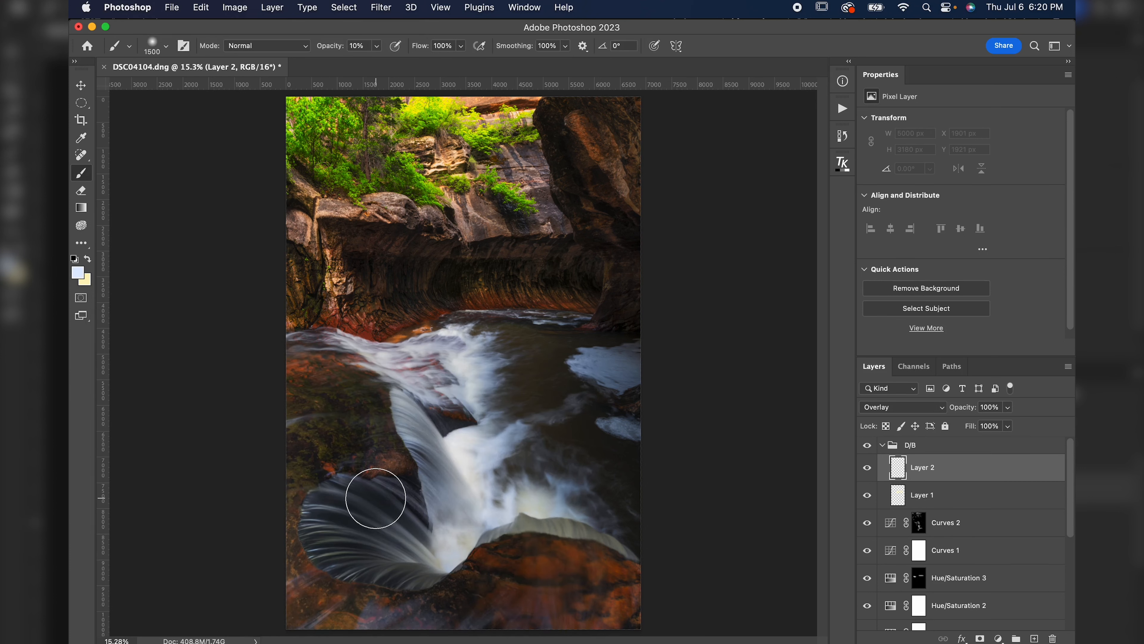
key(bracketleft)
key(bracketleft)
key(bracketleft)
key(bracketleft)
key(bracketleft)
drag(423, 534, 347, 489)
drag(423, 534, 364, 496)
drag(449, 559, 322, 501)
mouse_move(412, 539)
mouse_down()
mouse_move(345, 505)
mouse_move(325, 512)
mouse_up()
mouse_move(407, 522)
mouse_down()
mouse_move(355, 477)
mouse_move(426, 526)
mouse_move(307, 501)
mouse_move(331, 528)
mouse_move(385, 541)
mouse_move(326, 538)
mouse_move(392, 547)
mouse_move(351, 549)
mouse_move(349, 577)
mouse_move(417, 561)
mouse_move(377, 570)
mouse_move(425, 565)
mouse_move(427, 591)
mouse_move(434, 582)
mouse_move(336, 557)
mouse_move(352, 550)
mouse_move(342, 535)
mouse_move(380, 534)
mouse_move(372, 547)
mouse_move(327, 530)
mouse_move(357, 526)
mouse_move(463, 568)
mouse_move(330, 506)
mouse_move(389, 516)
mouse_move(320, 495)
mouse_move(395, 529)
mouse_move(377, 491)
mouse_move(418, 528)
mouse_move(438, 478)
mouse_move(426, 459)
mouse_move(440, 465)
mouse_move(399, 396)
mouse_move(463, 493)
mouse_move(426, 456)
mouse_move(453, 497)
mouse_move(425, 462)
mouse_move(466, 504)
mouse_move(421, 450)
mouse_move(478, 523)
mouse_move(426, 457)
mouse_move(389, 487)
mouse_move(424, 527)
mouse_move(366, 494)
mouse_move(598, 528)
mouse_up()
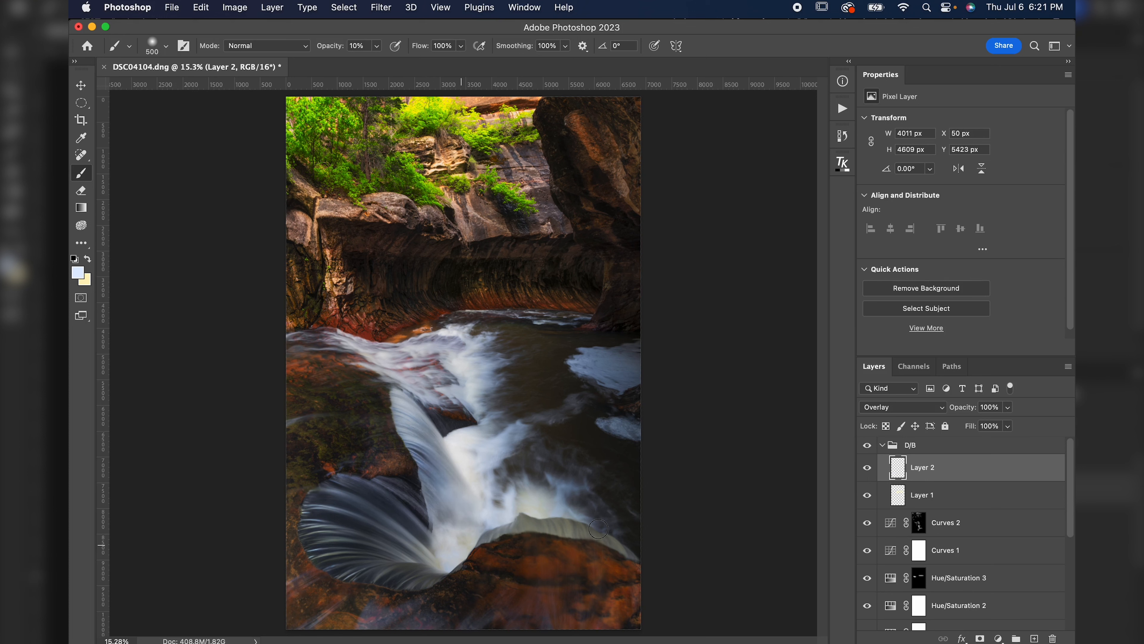
click(867, 468)
click(867, 468)
click(867, 469)
click(867, 469)
Enlarge the brush to 1200 px and add another pale blue stroke over the lower fall.
key(bracketright)
key(bracketright)
key(bracketright)
key(bracketright)
key(bracketright)
key(bracketright)
key(bracketright)
mouse_move(391, 577)
mouse_down()
mouse_move(396, 564)
mouse_move(325, 540)
mouse_move(343, 508)
mouse_move(378, 516)
mouse_move(365, 536)
mouse_move(350, 529)
mouse_move(365, 504)
mouse_up()
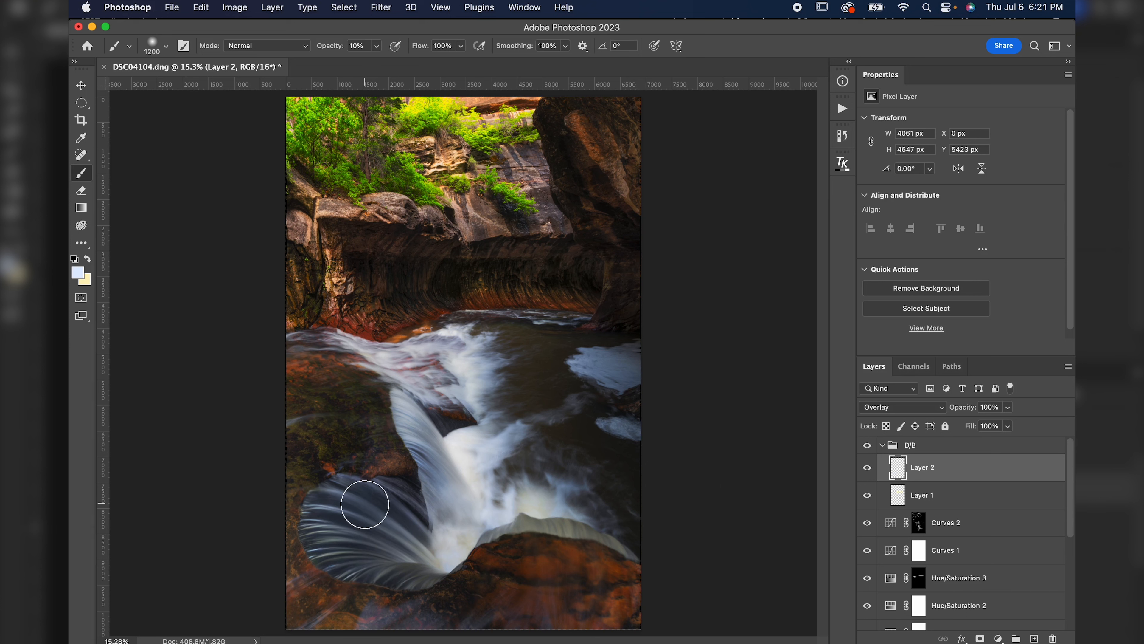
Add a new normal layer and brush pale blue over the base of the lower falls with a 2600 px brush, comparing it on and off.
click(1035, 638)
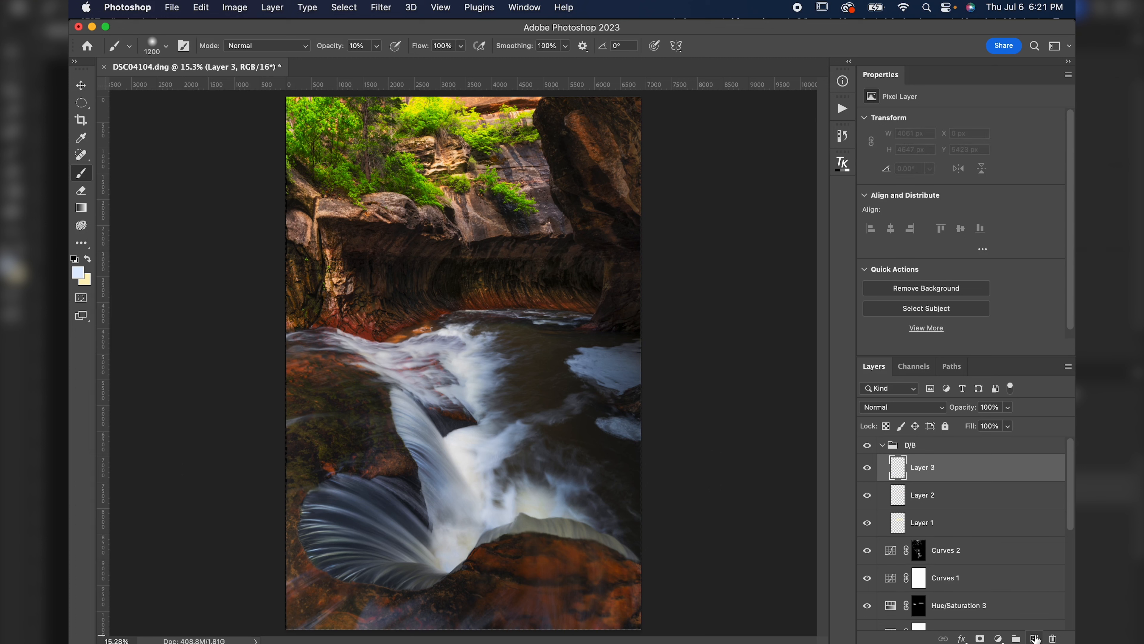
key(bracketright)
key(bracketright)
key(bracketright)
key(bracketright)
key(bracketright)
key(bracketright)
key(bracketright)
key(bracketright)
key(bracketright)
key(bracketright)
key(bracketright)
key(bracketright)
key(bracketright)
key(bracketright)
mouse_move(435, 545)
mouse_down()
mouse_move(450, 513)
mouse_move(419, 523)
mouse_up()
click(388, 521)
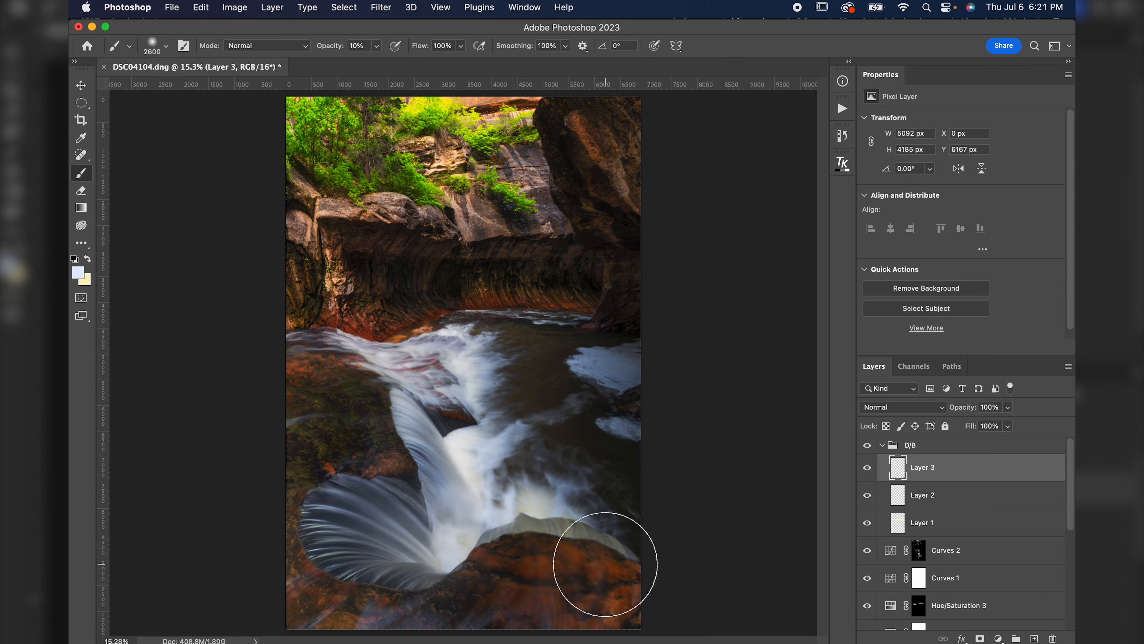
click(868, 468)
click(869, 470)
Set this layer's opacity to 47% and dab pale blue highlights along the upper cascade with a 2000 px brush.
drag(967, 412, 933, 414)
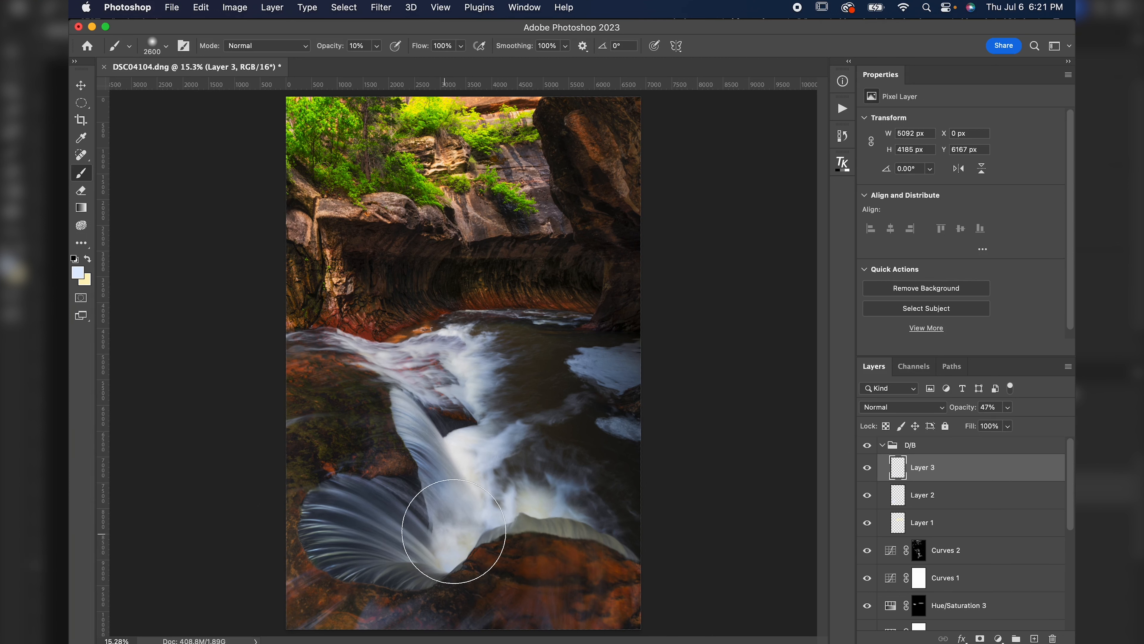
key(bracketleft)
key(bracketleft)
key(bracketleft)
key(bracketleft)
key(bracketleft)
key(bracketleft)
click(469, 475)
click(468, 448)
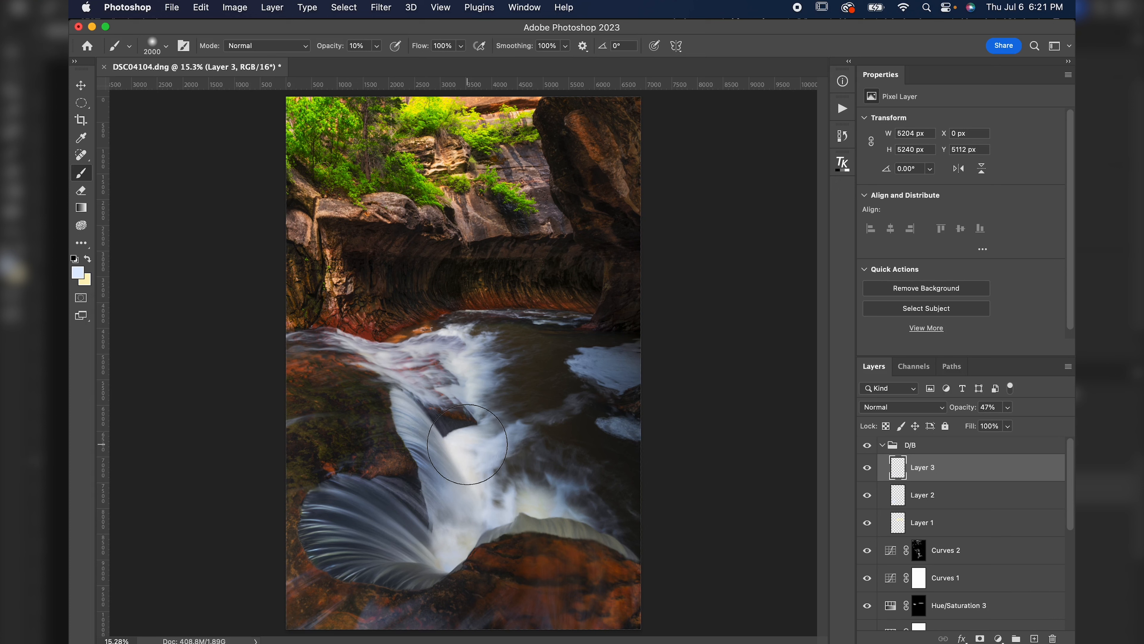
click(468, 438)
click(460, 363)
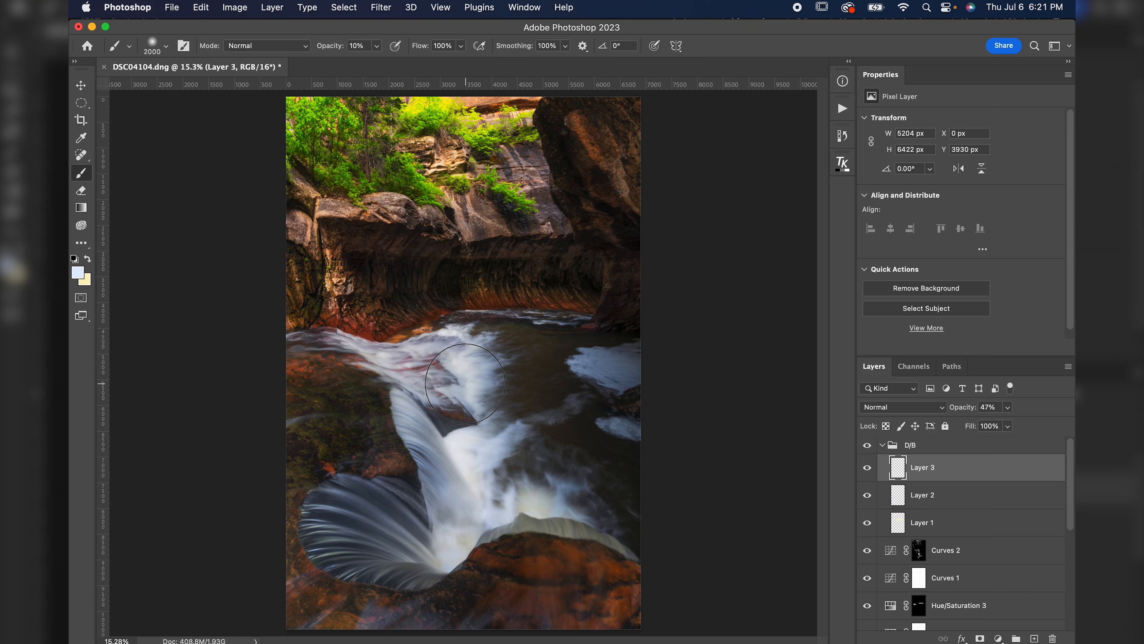
click(456, 358)
click(513, 494)
click(568, 485)
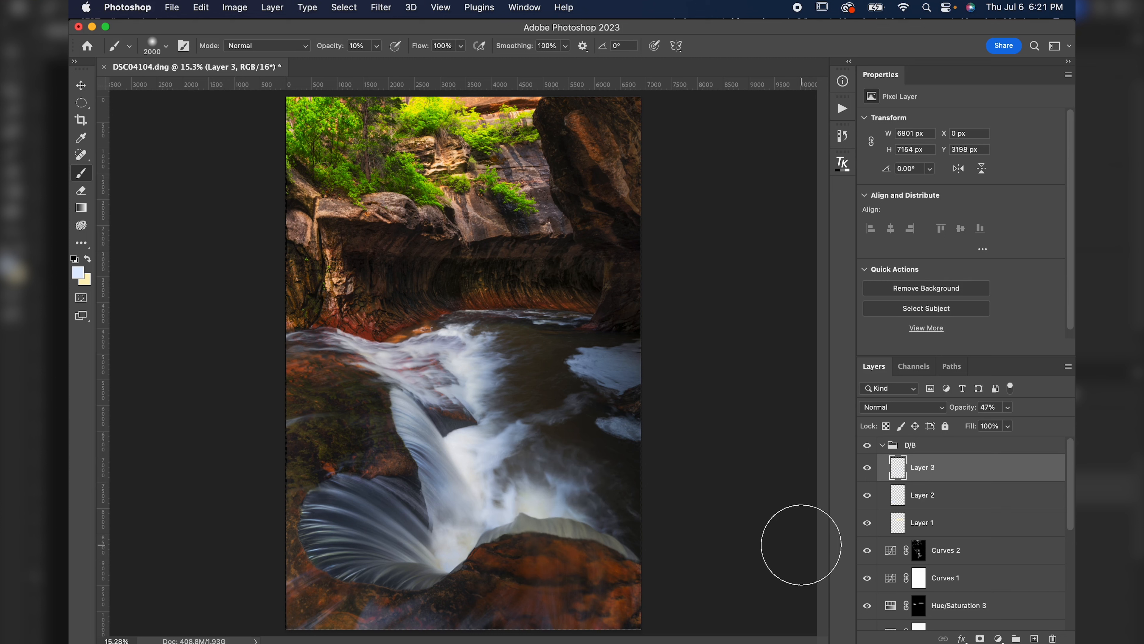
Toggle the newest paint layer and the D/B group on and off to compare their effect.
click(868, 467)
click(867, 468)
click(867, 446)
click(867, 445)
click(867, 445)
click(867, 445)
click(867, 445)
click(867, 445)
Try a black-painted Overlay layer over the upper-right cliff, then delete that layer.
click(1035, 638)
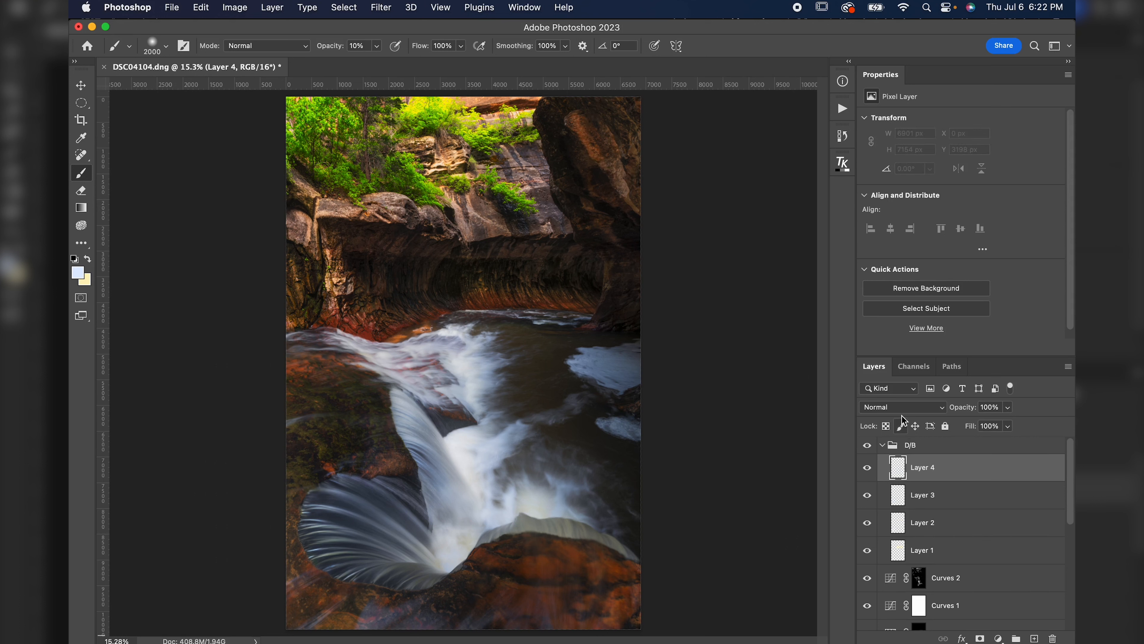
click(901, 408)
click(898, 583)
click(80, 274)
drag(392, 537, 402, 562)
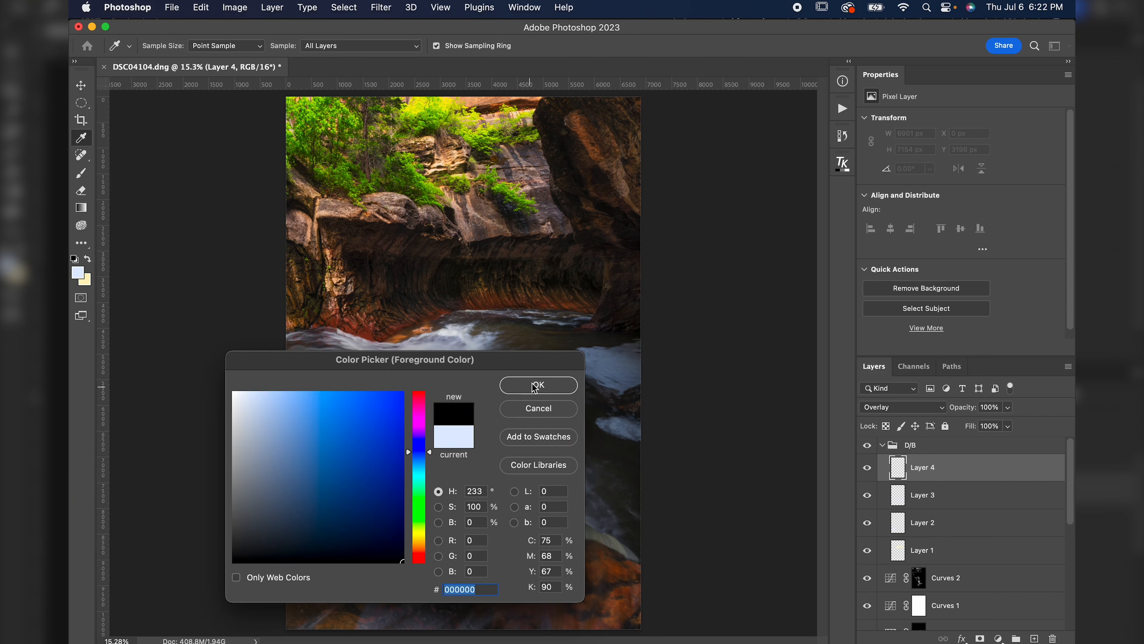
click(530, 388)
mouse_move(613, 153)
mouse_down()
mouse_move(652, 204)
mouse_move(596, 123)
mouse_move(657, 203)
mouse_up()
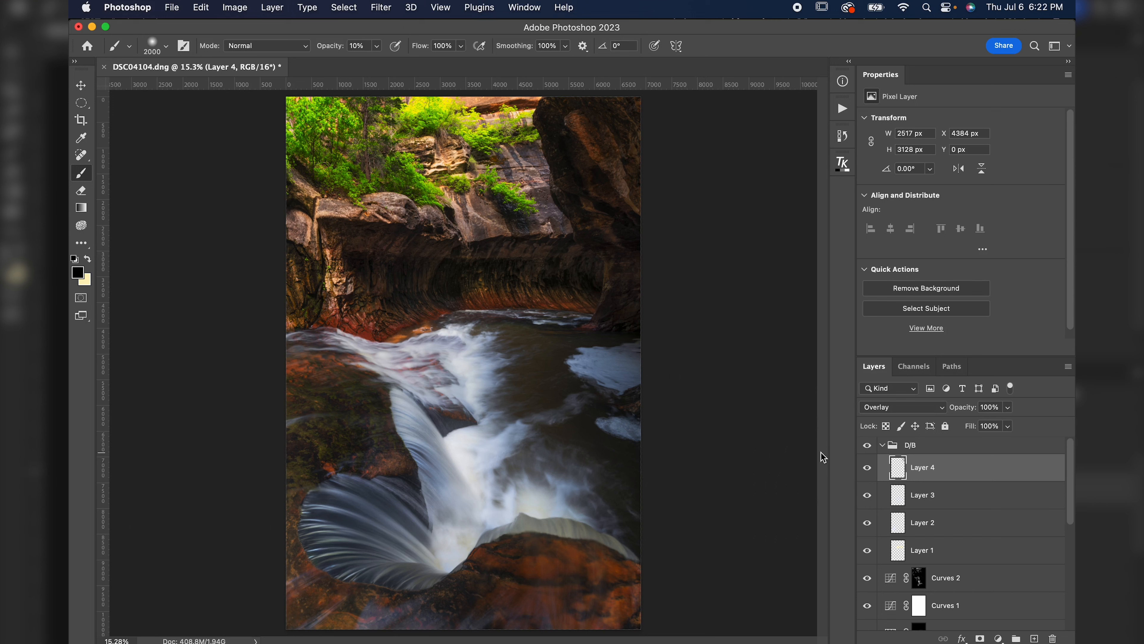
key(BackSpace)
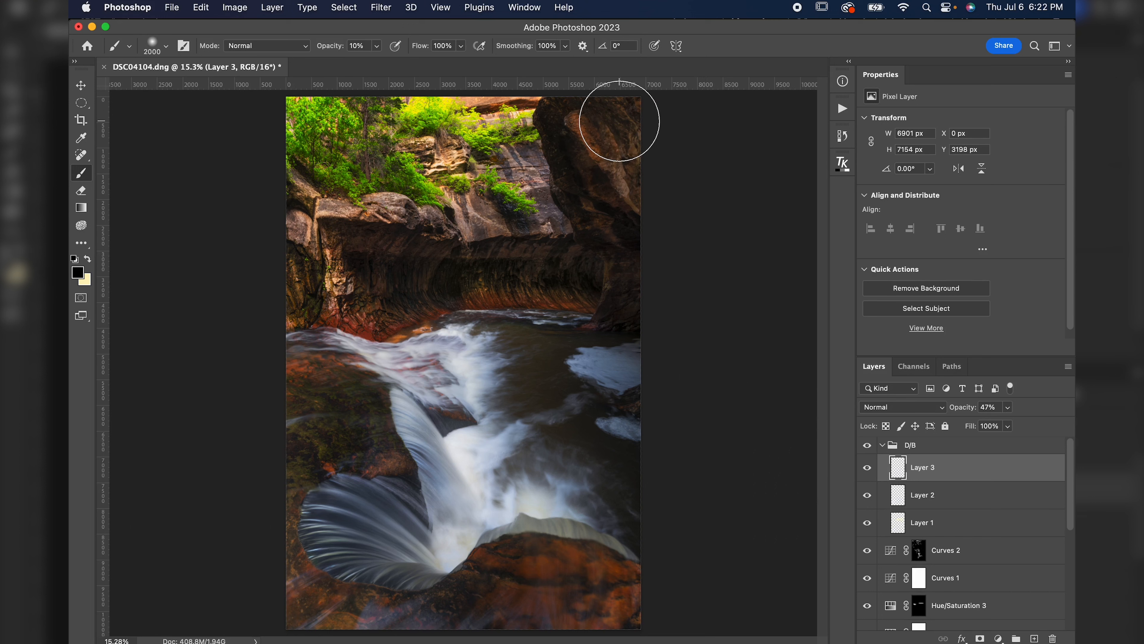
Collapse the D/B group, stamp all visible layers into a new top layer, and name it Pop.
click(885, 446)
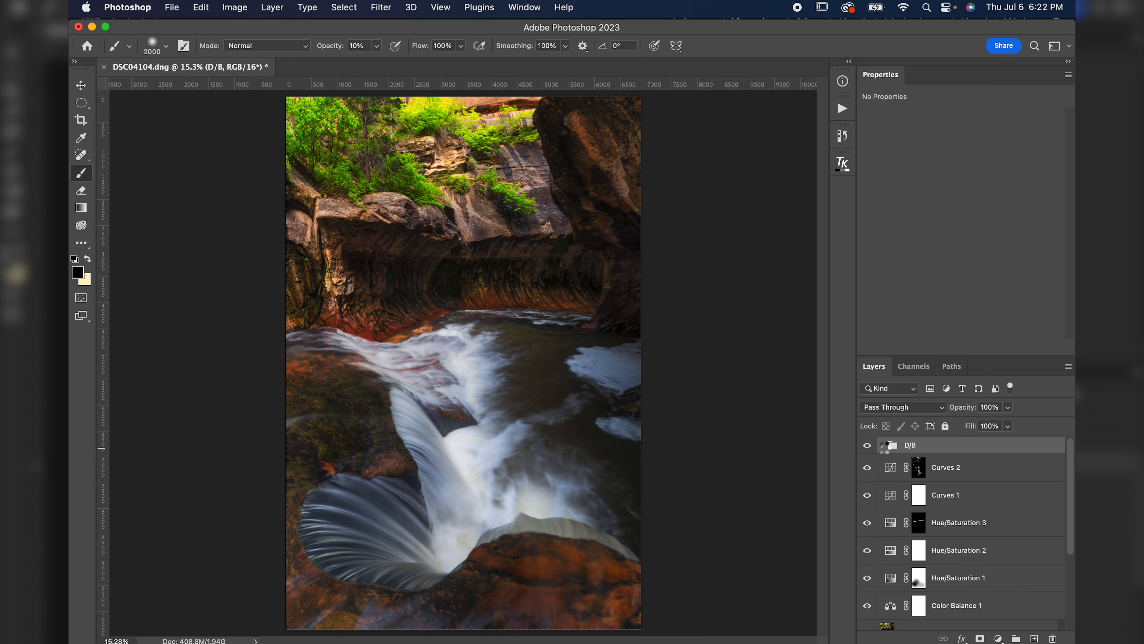
key(super+alt+shift+n)
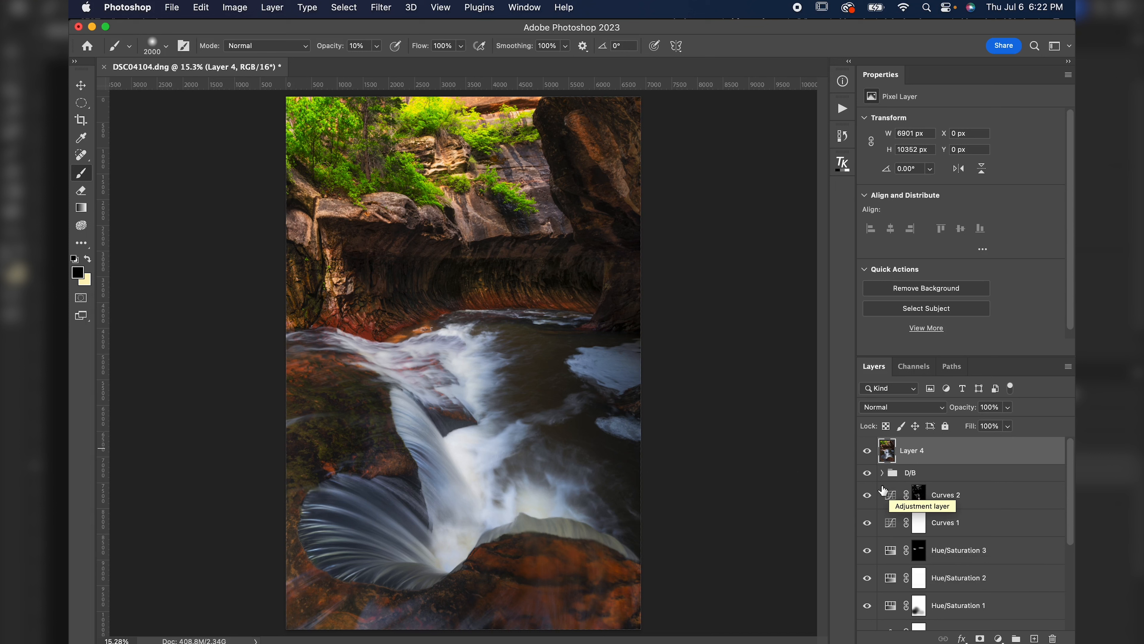
drag(867, 472, 865, 577)
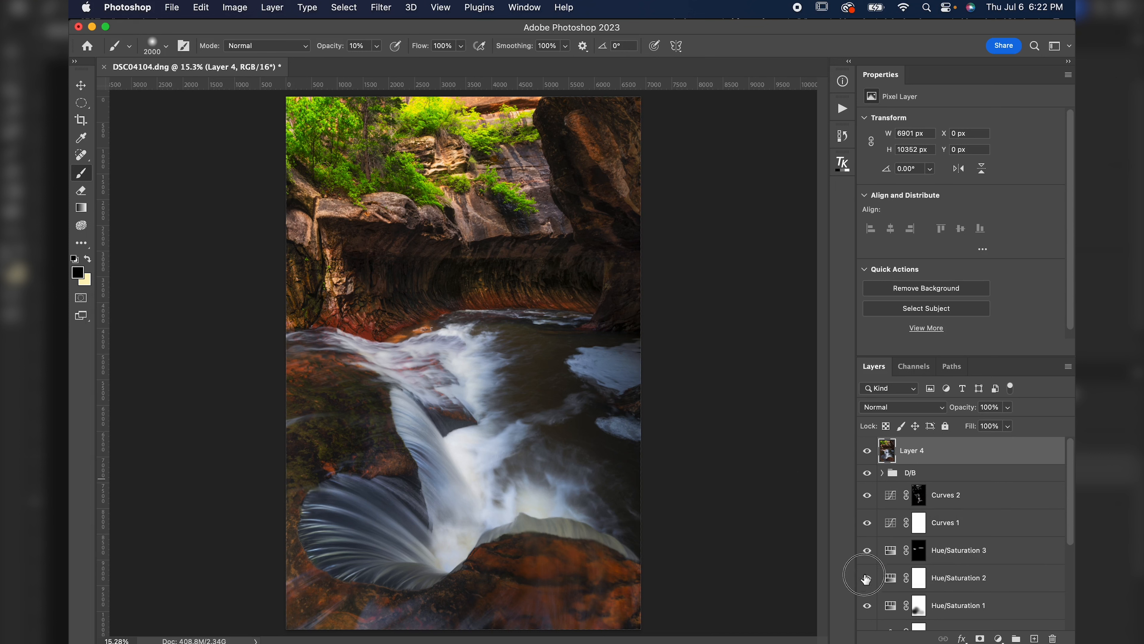
double_click(915, 451)
text(Pop)
key(Return)
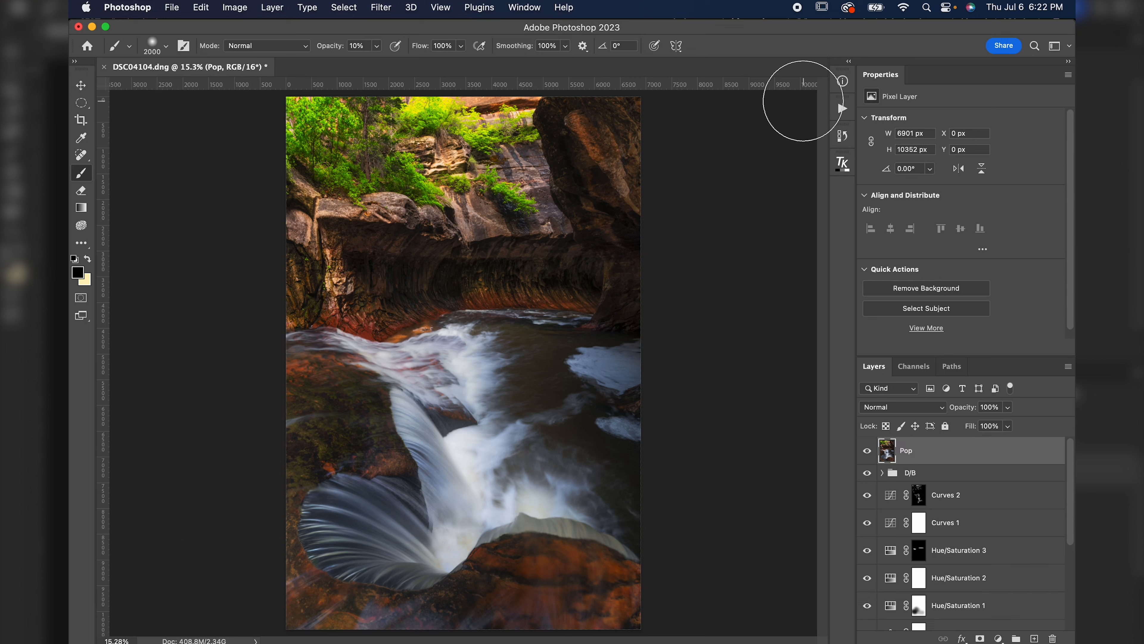
Sharpen the Pop layer with Unsharp Mask at amount 340% and radius 2.5 pixels.
click(383, 5)
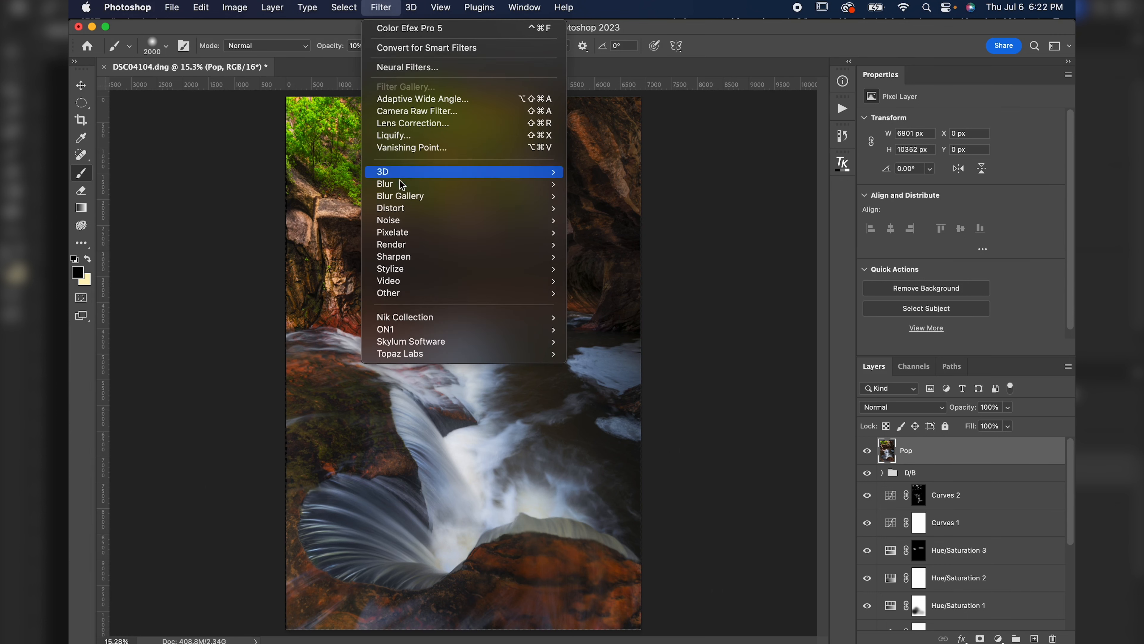
mouse_move(412, 257)
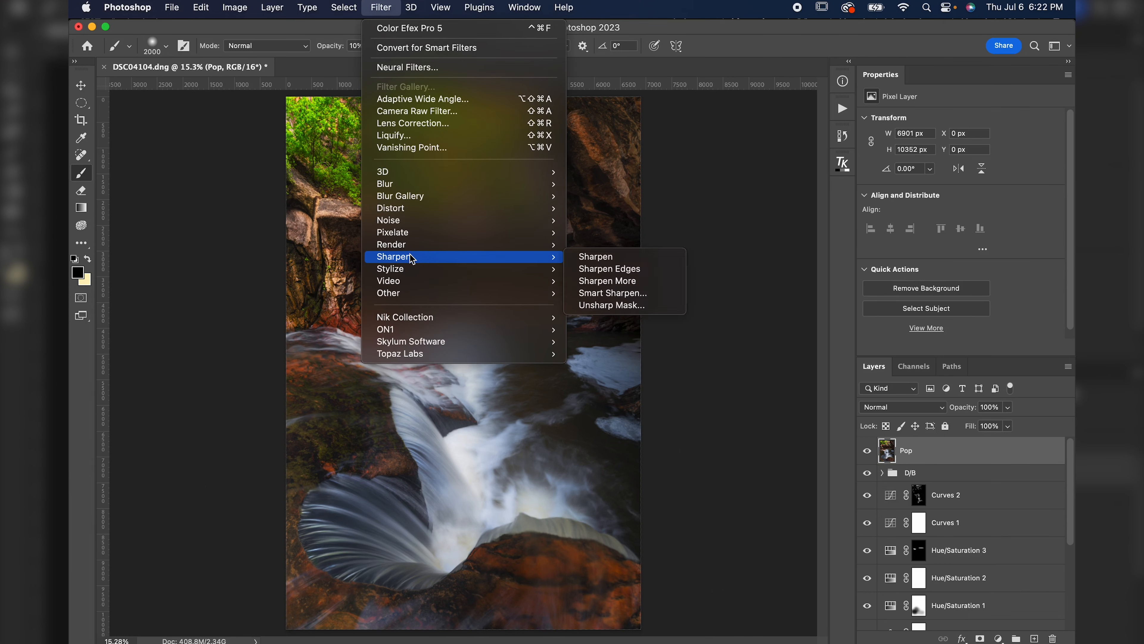
click(613, 306)
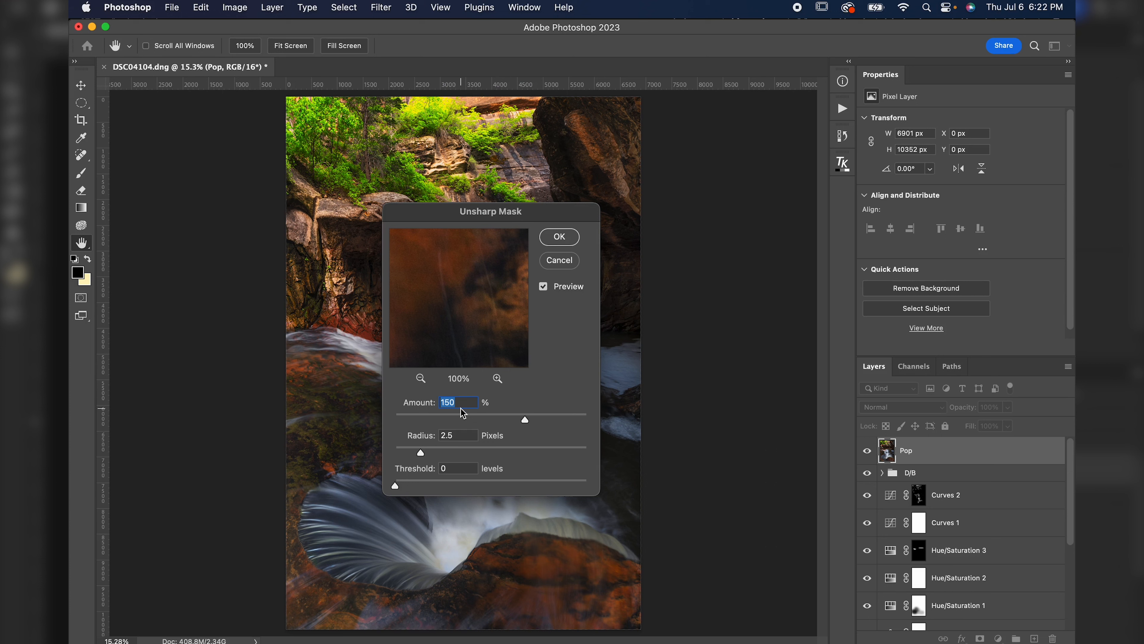
text(3)
text(40)
click(559, 247)
key(b)
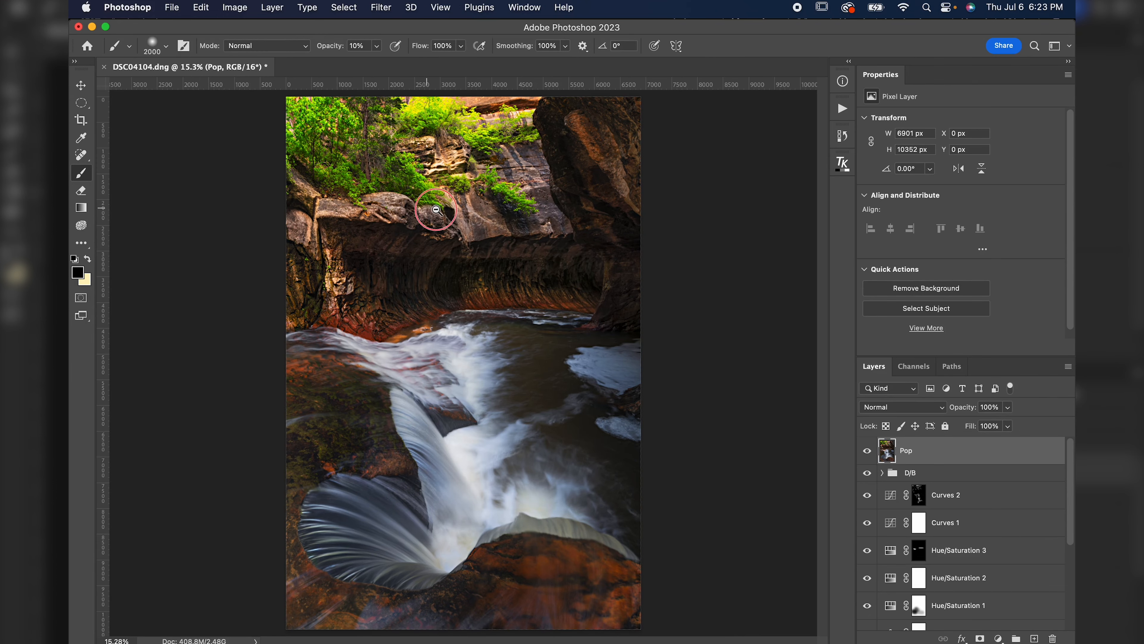
Zoom in on the upper canyon and toggle the Pop layer to inspect the sharpening.
drag(433, 210, 563, 236)
click(867, 451)
click(868, 451)
click(868, 451)
click(868, 451)
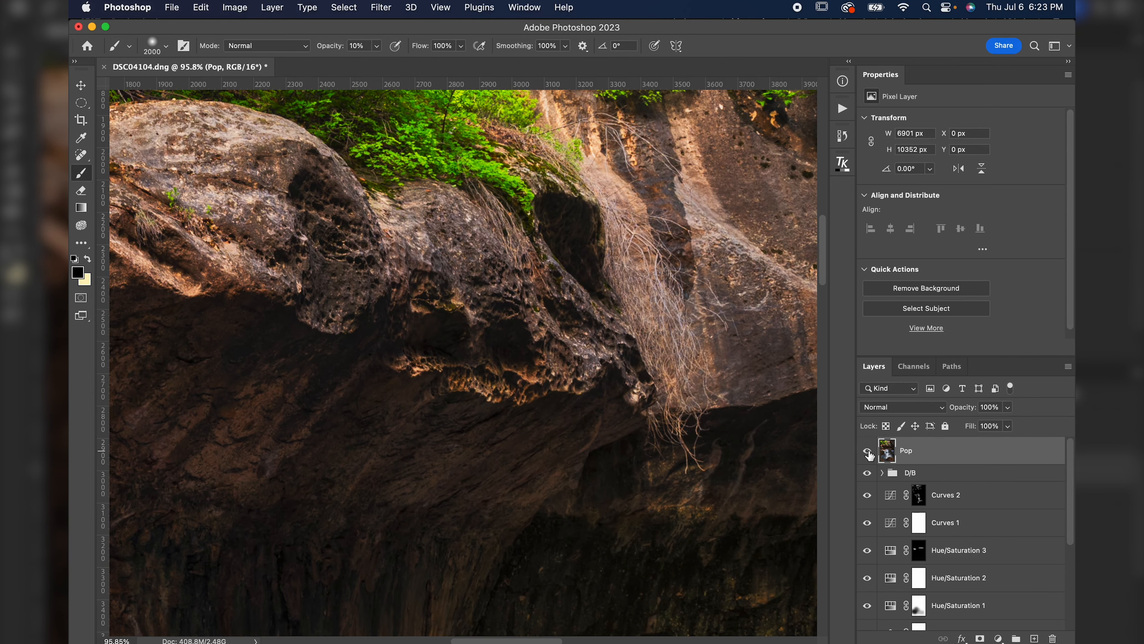
key(super+minus)
key(super+minus)
key(super+minus)
key(super+minus)
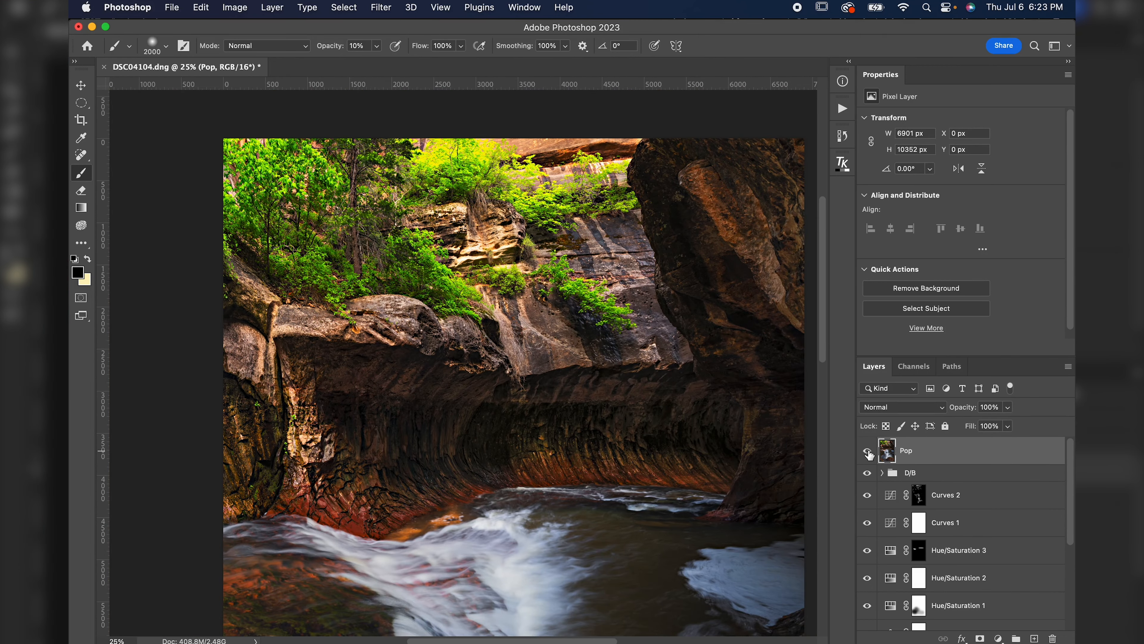
key(super+0)
Lower the Pop layer's opacity to 30% and compare it on and off at close zoom.
drag(969, 414, 919, 417)
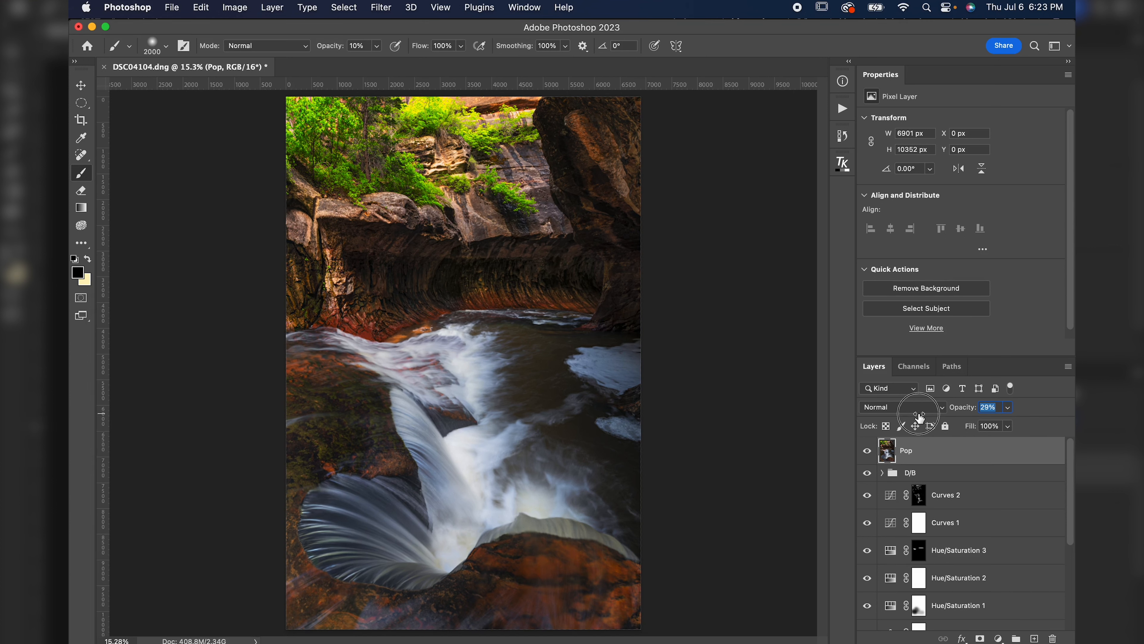
drag(567, 238, 665, 258)
click(868, 451)
click(872, 450)
click(871, 451)
click(872, 451)
click(872, 451)
click(872, 451)
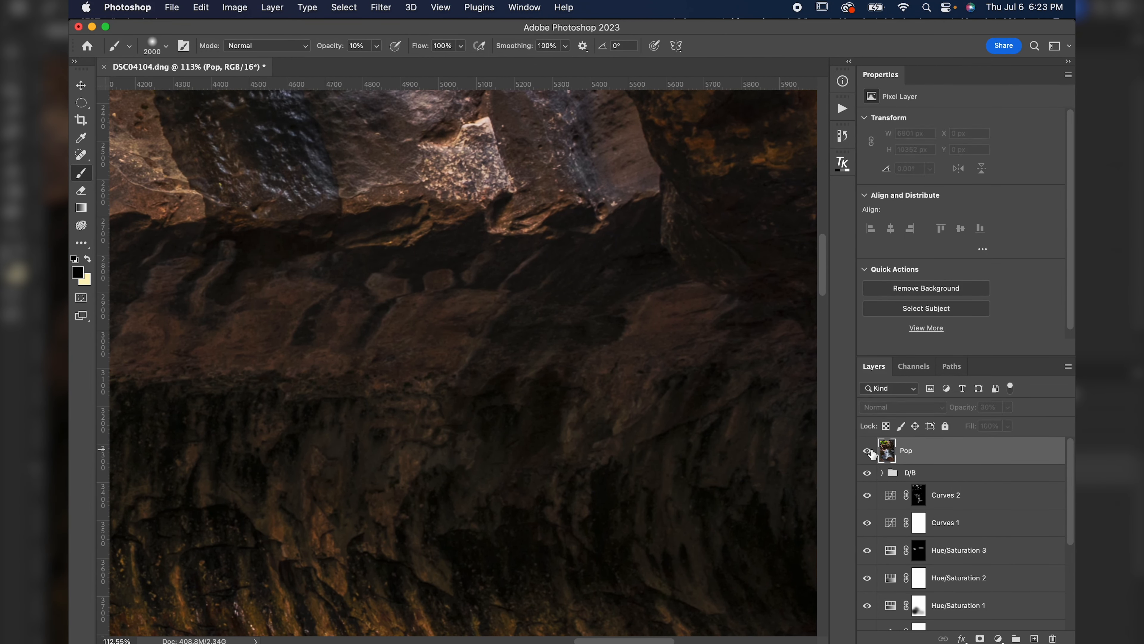
key(super+minus)
key(super+minus)
key(super+minus)
key(super+minus)
key(super+minus)
key(super+minus)
key(super+minus)
click(872, 452)
click(872, 452)
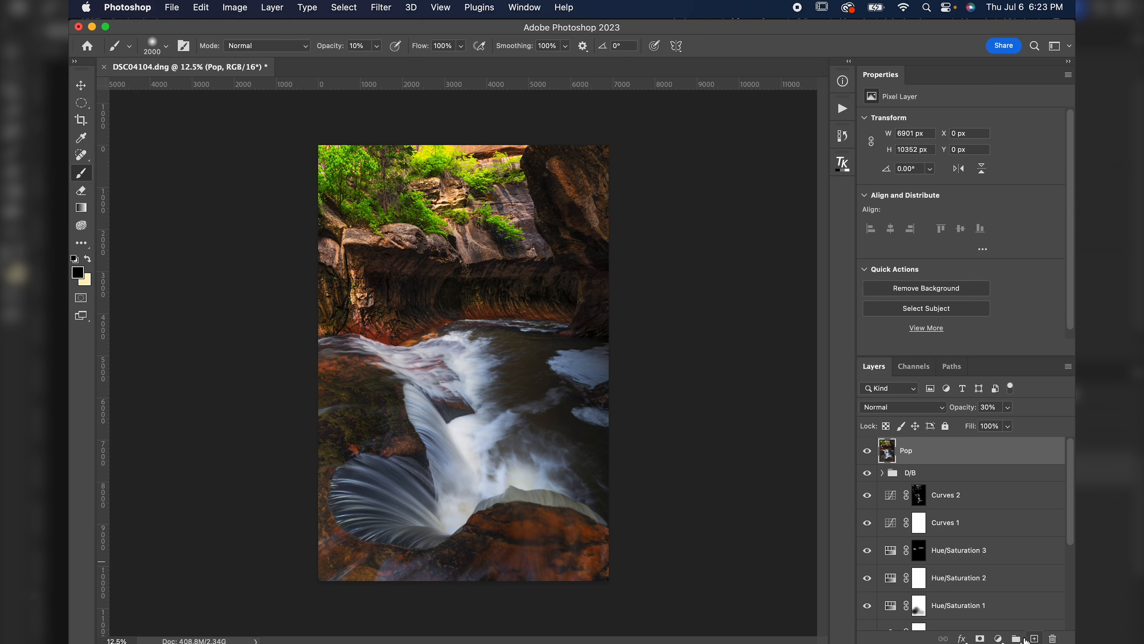
Create a new layer group named Vin above the Pop layer.
click(1016, 639)
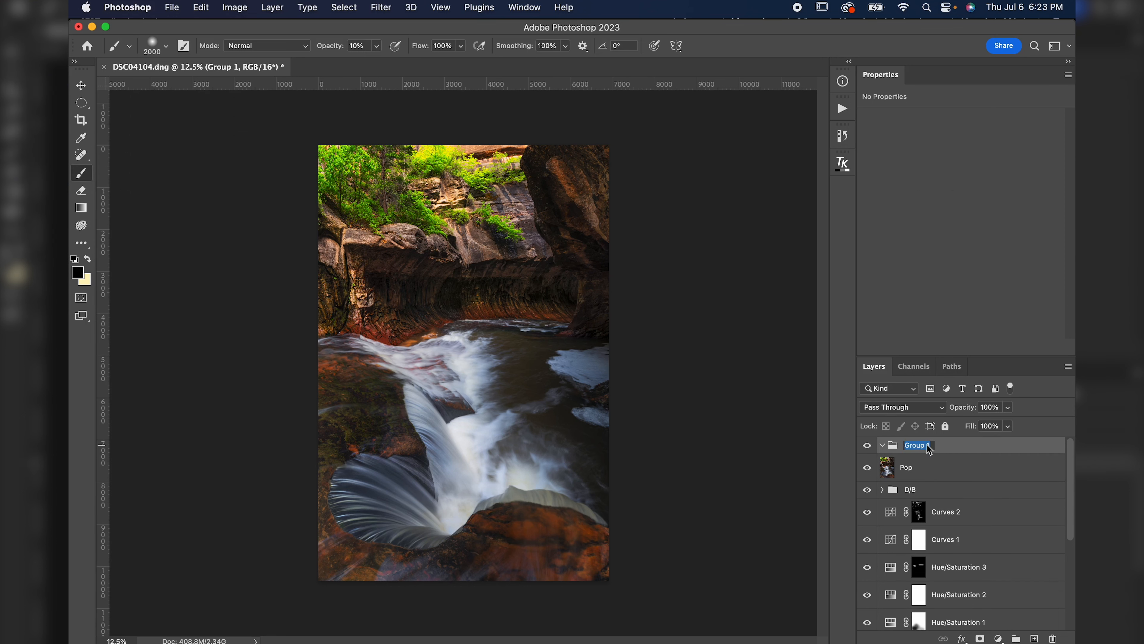
text(Vin)
key(Return)
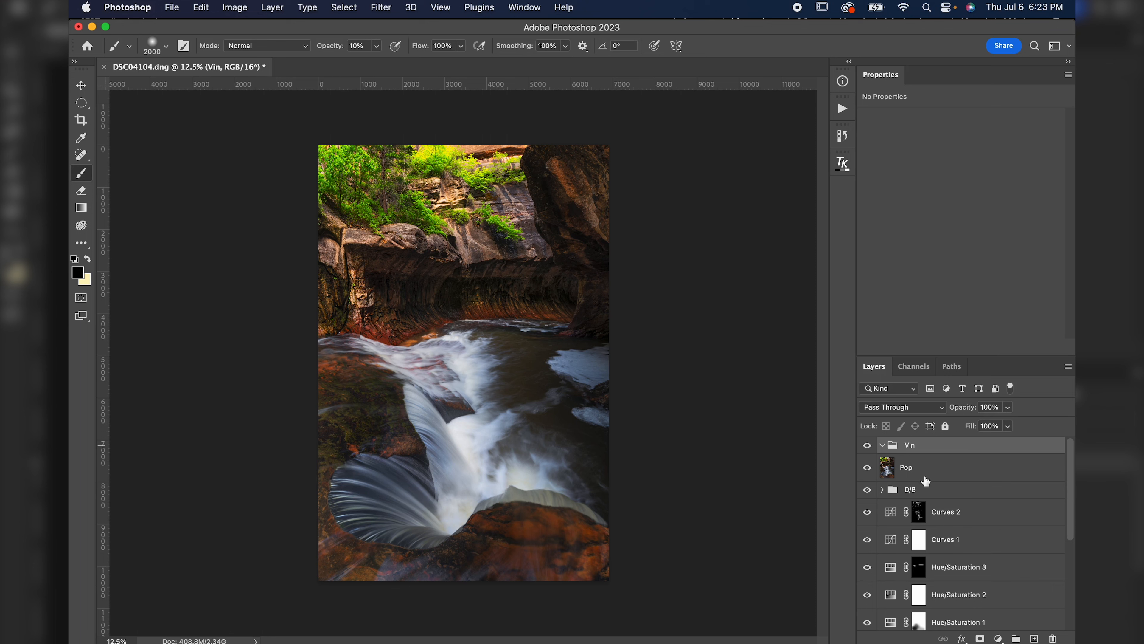
Add two new layers inside the Vin group and set both layers' blend mode to Overlay.
click(1035, 639)
click(1034, 639)
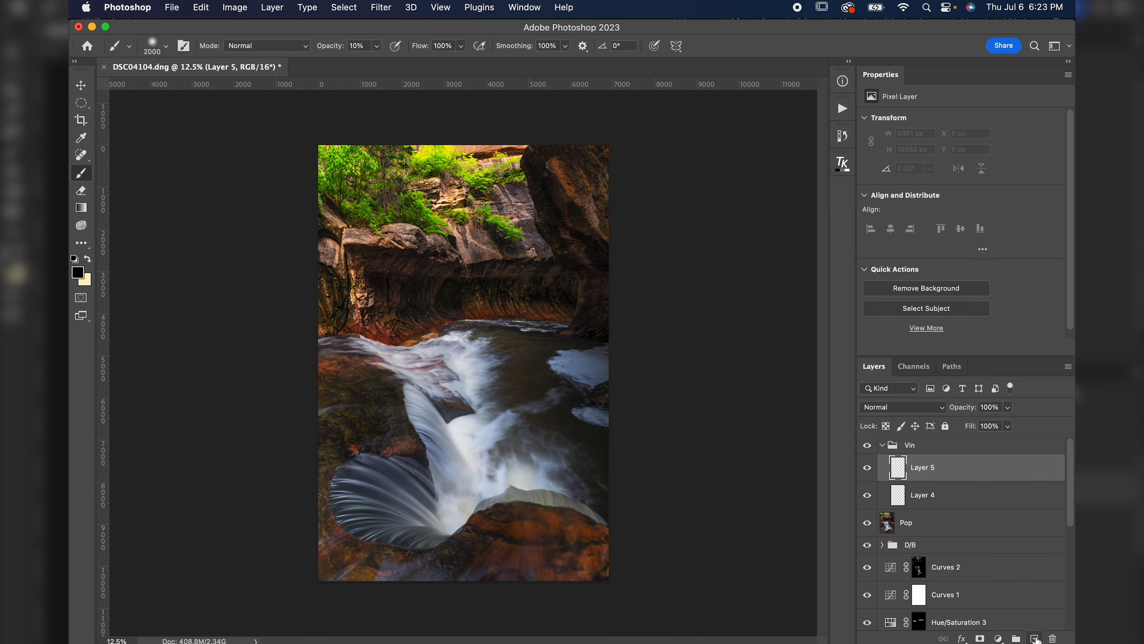
click(896, 407)
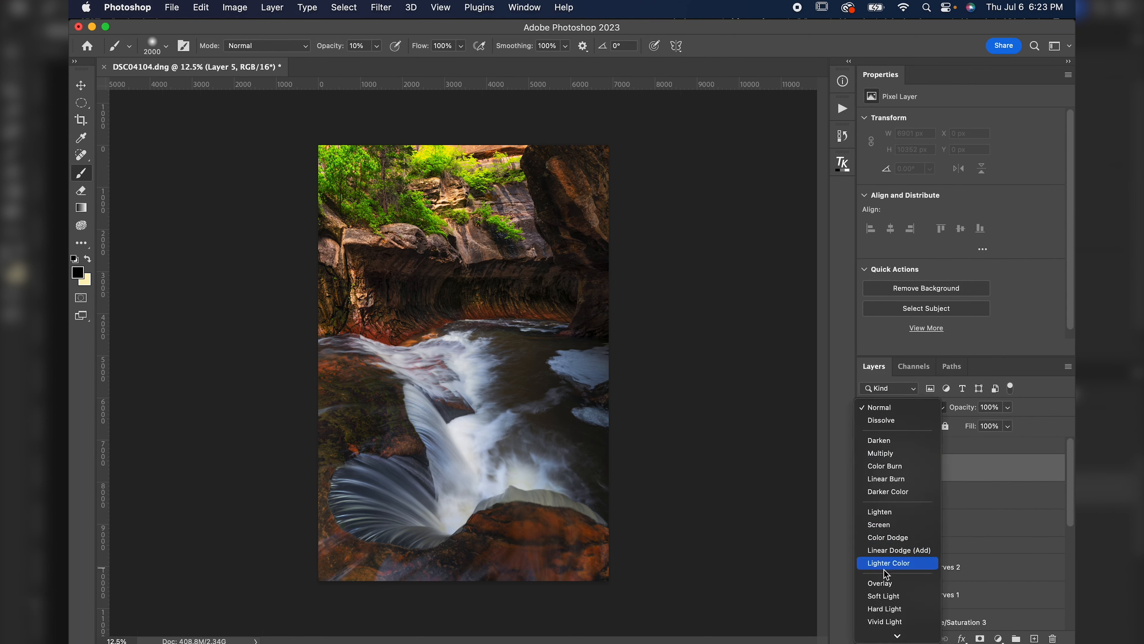
click(881, 583)
click(904, 491)
click(897, 408)
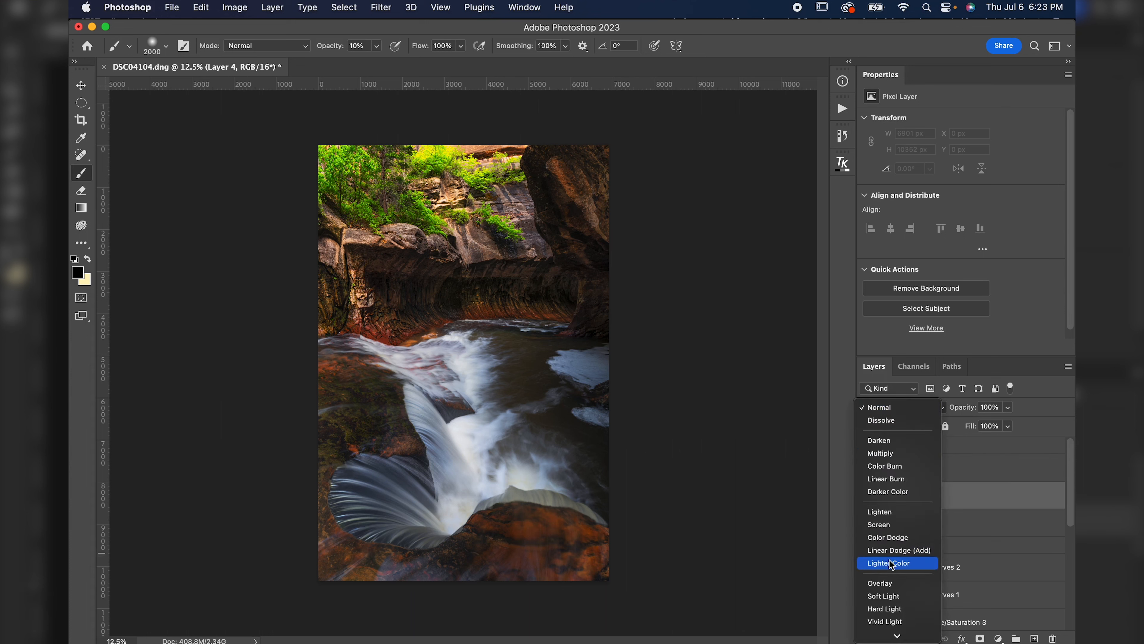
click(881, 583)
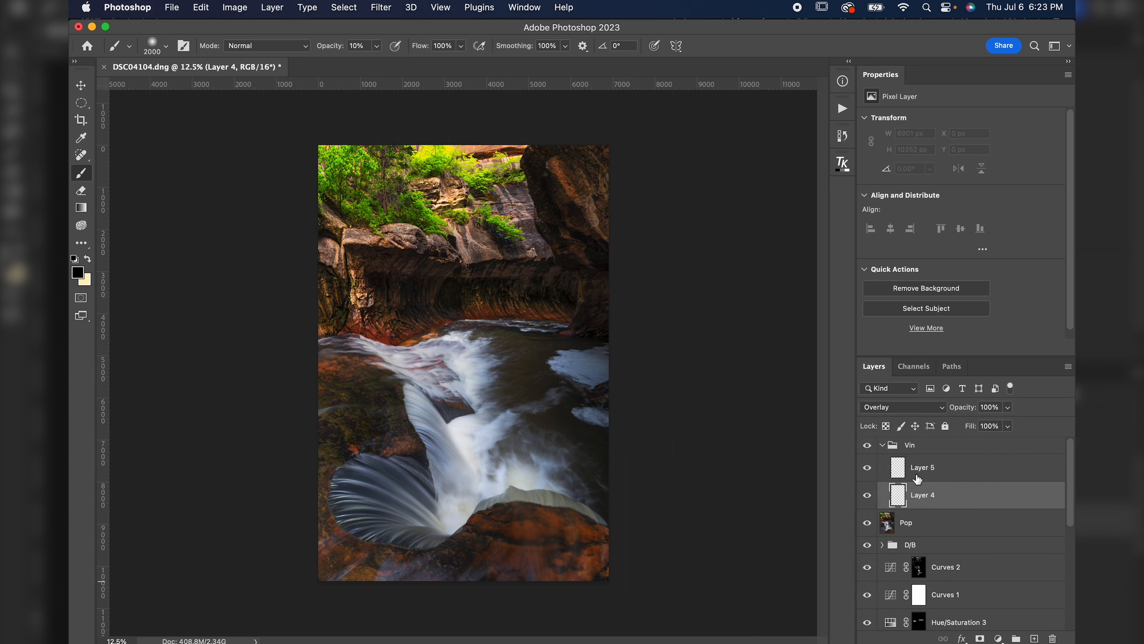
Draw a large elliptical selection over the central canyon and waterfall with the Elliptical Marquee tool.
click(83, 104)
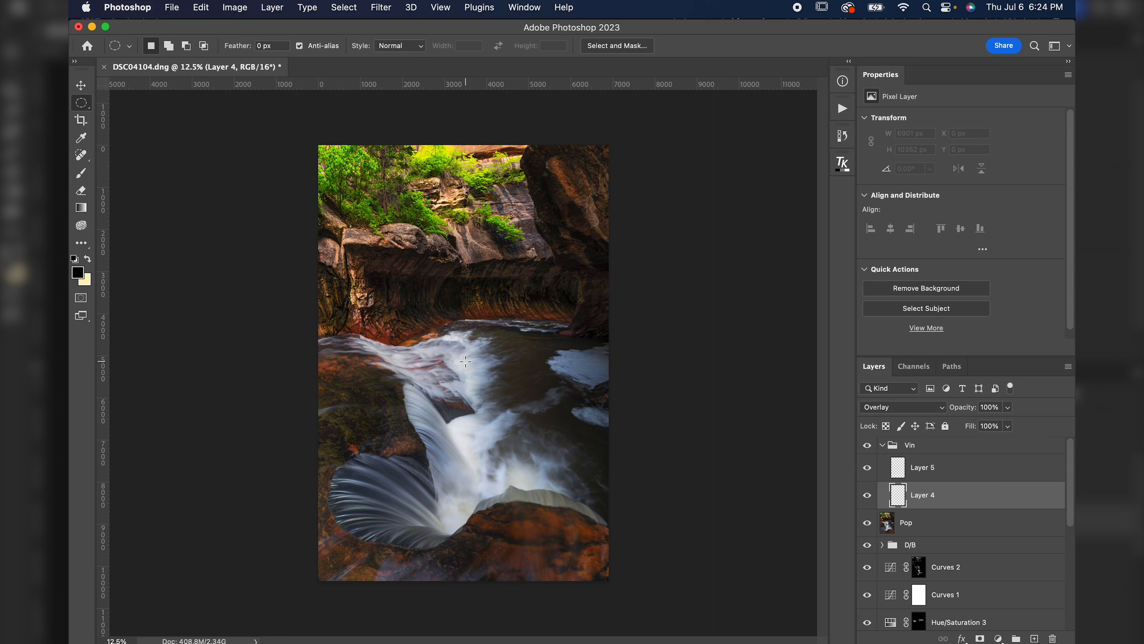
mouse_move(465, 361)
mouse_down()
mouse_move(719, 635)
mouse_move(668, 604)
mouse_move(679, 626)
mouse_move(677, 613)
mouse_move(570, 578)
mouse_move(573, 451)
mouse_move(594, 559)
mouse_up()
drag(493, 400, 496, 402)
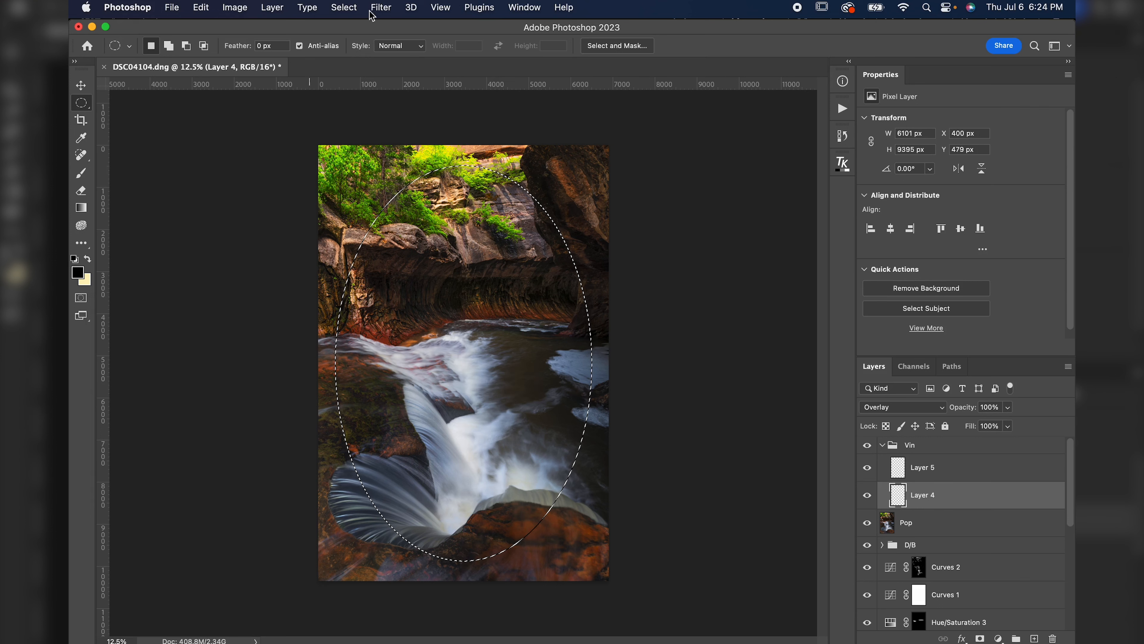
Feather the elliptical selection by 1000 pixels.
click(344, 7)
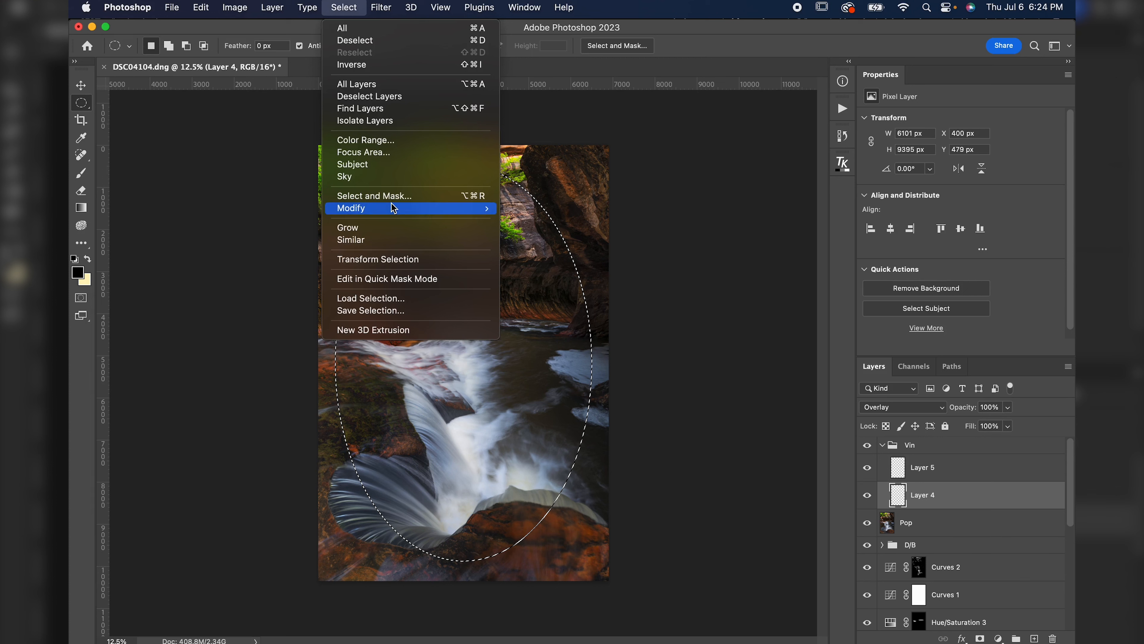
mouse_move(450, 209)
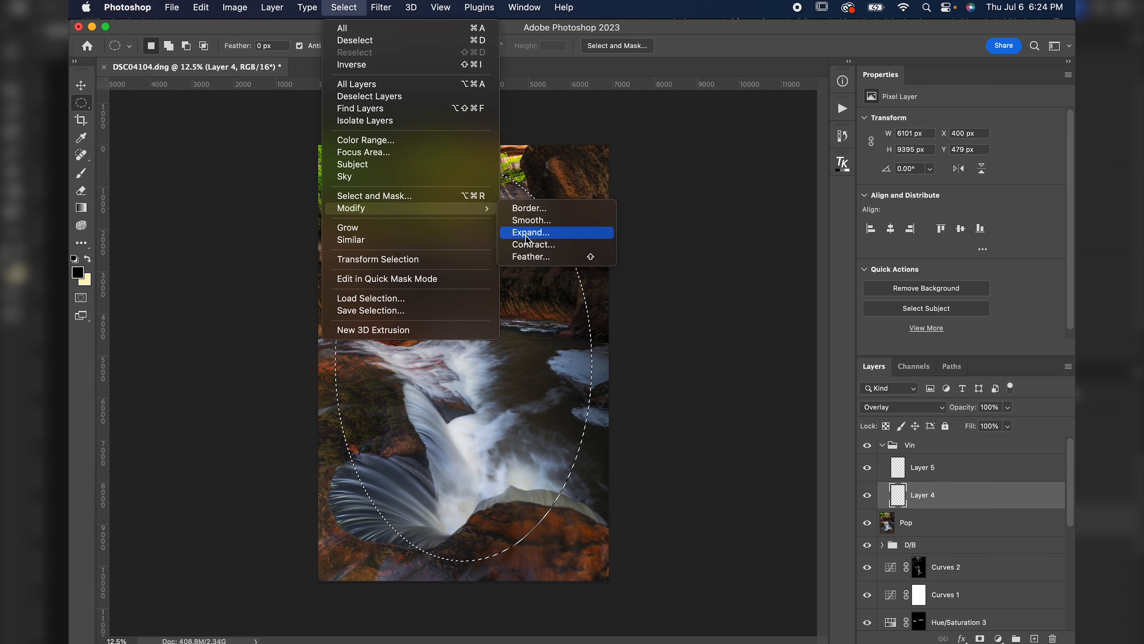
click(529, 257)
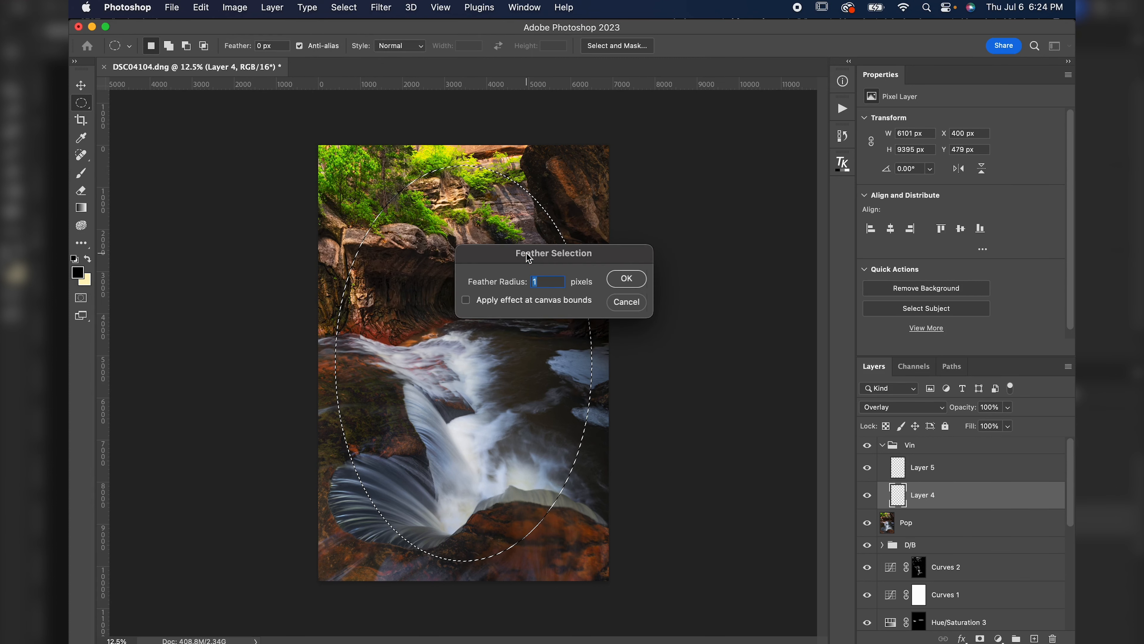
text(1000)
key(Return)
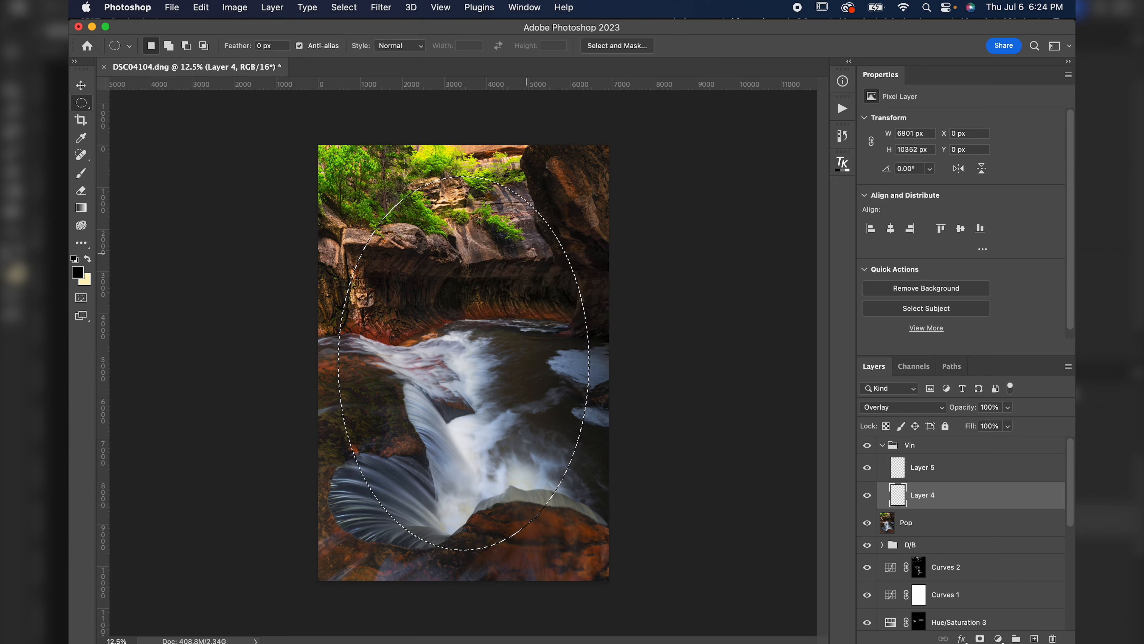
Fill the feathered ellipse on Layer 4 with white and lower Layer 4's opacity to 30%.
click(201, 7)
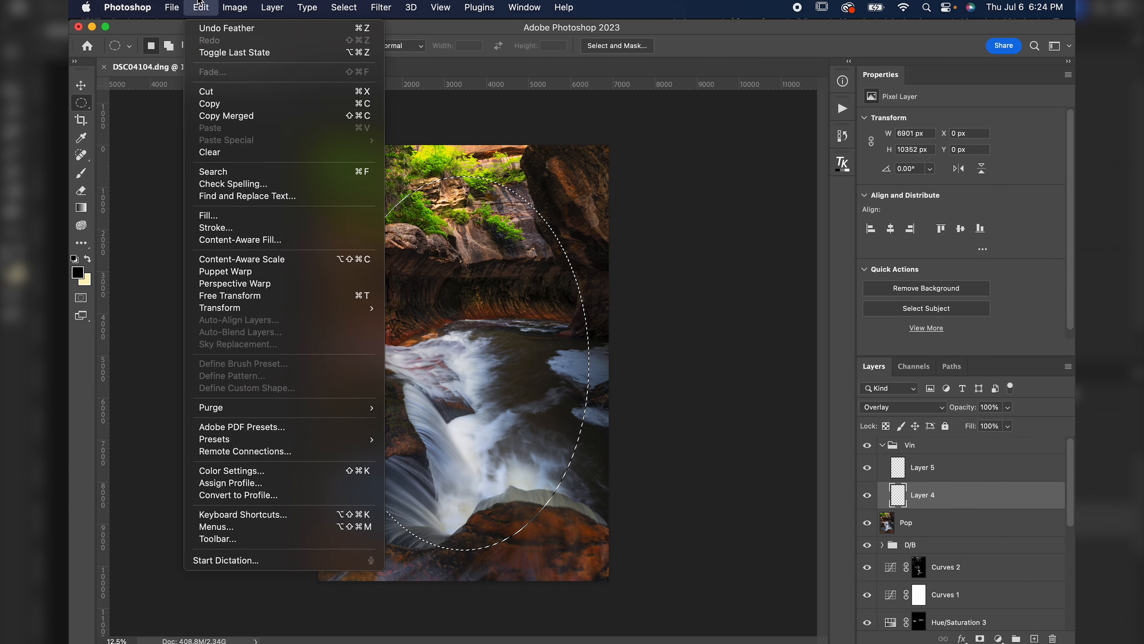
click(225, 218)
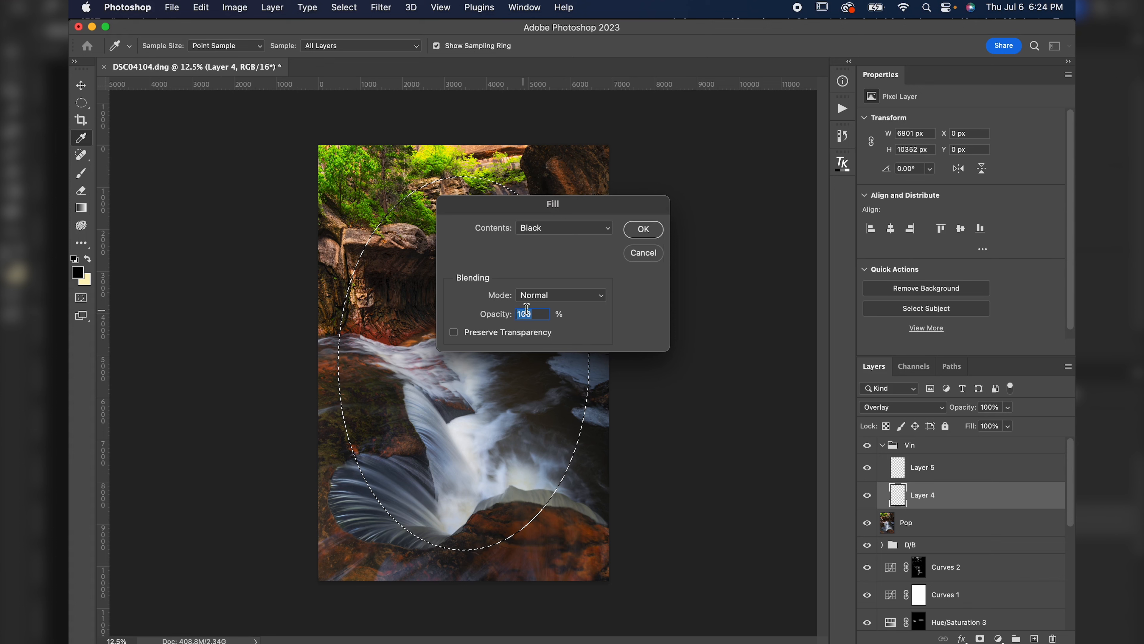
click(539, 229)
click(543, 250)
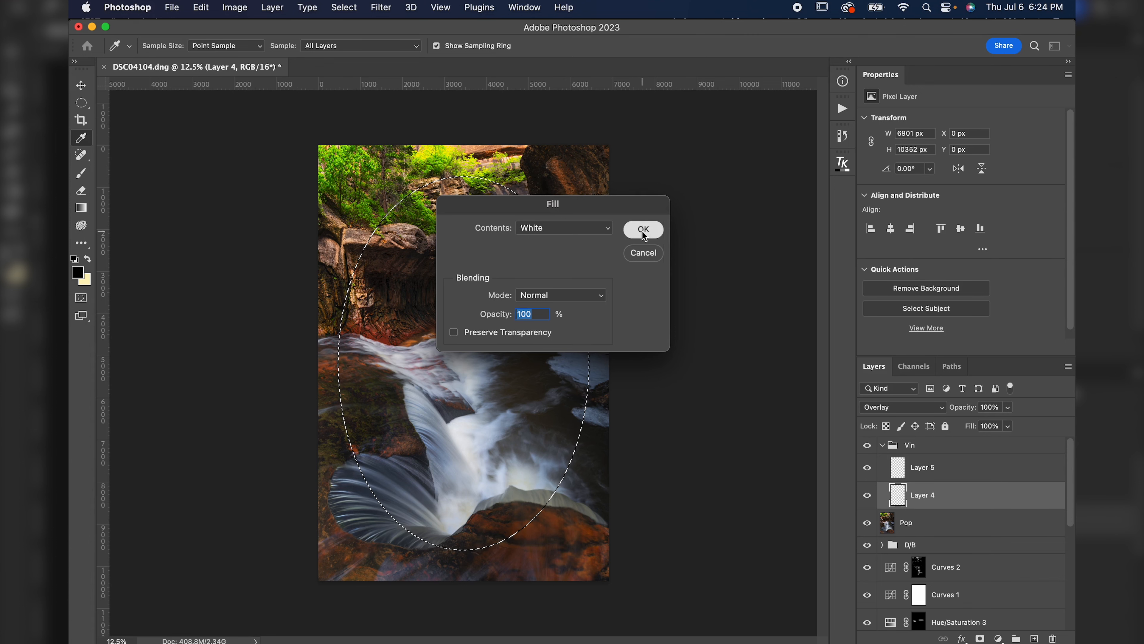
click(644, 230)
click(989, 408)
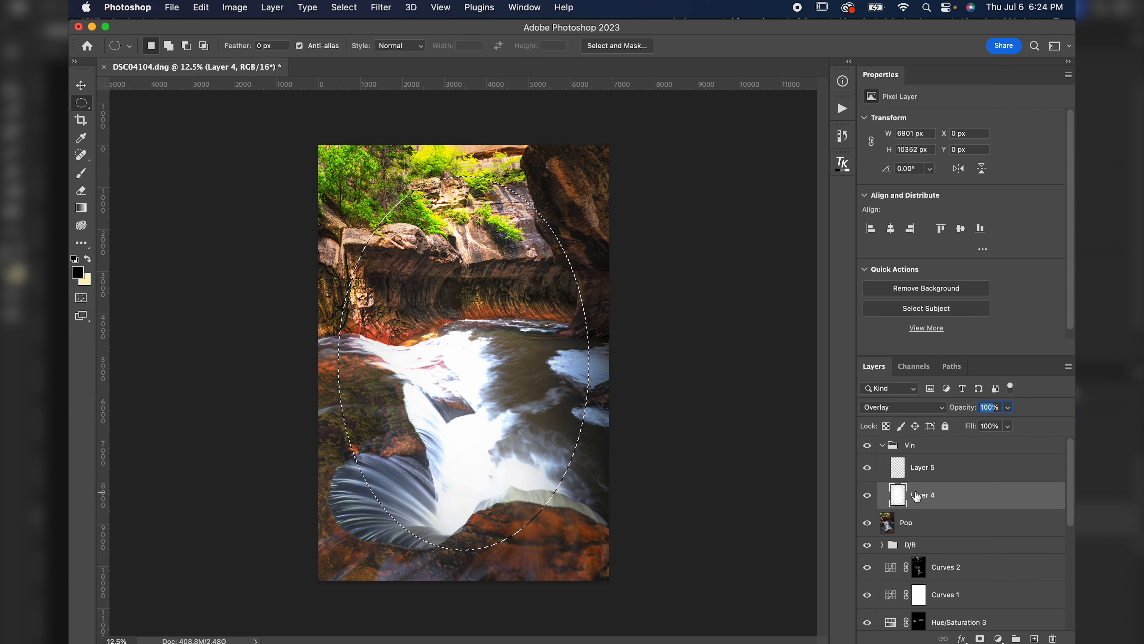
text(30)
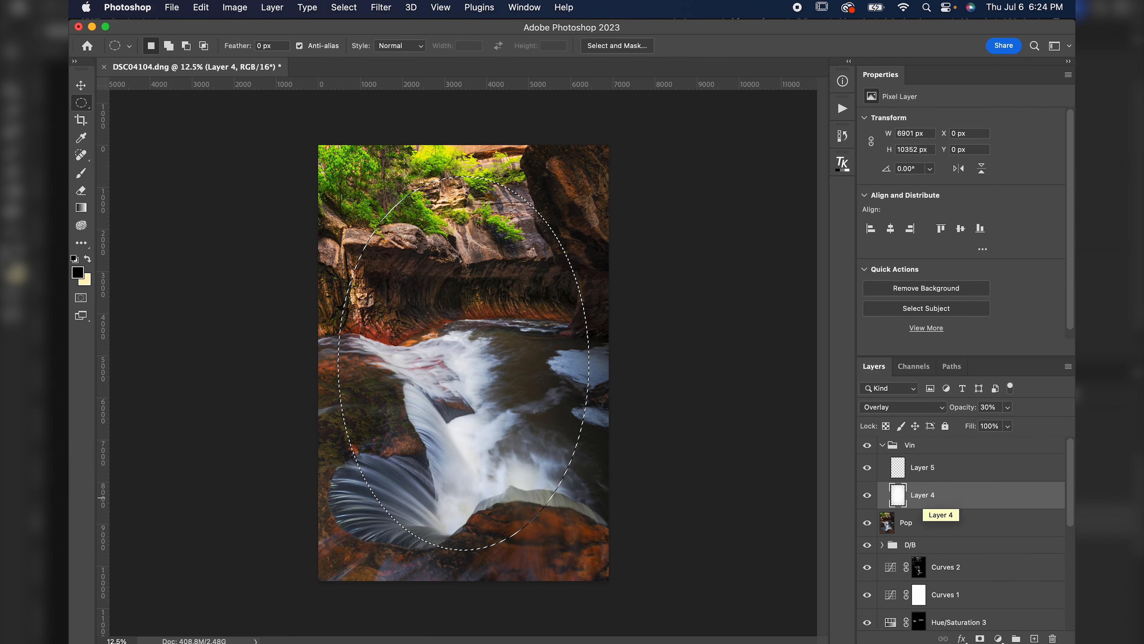
On Layer 5, invert the selection, fill it with black, and deselect.
click(923, 470)
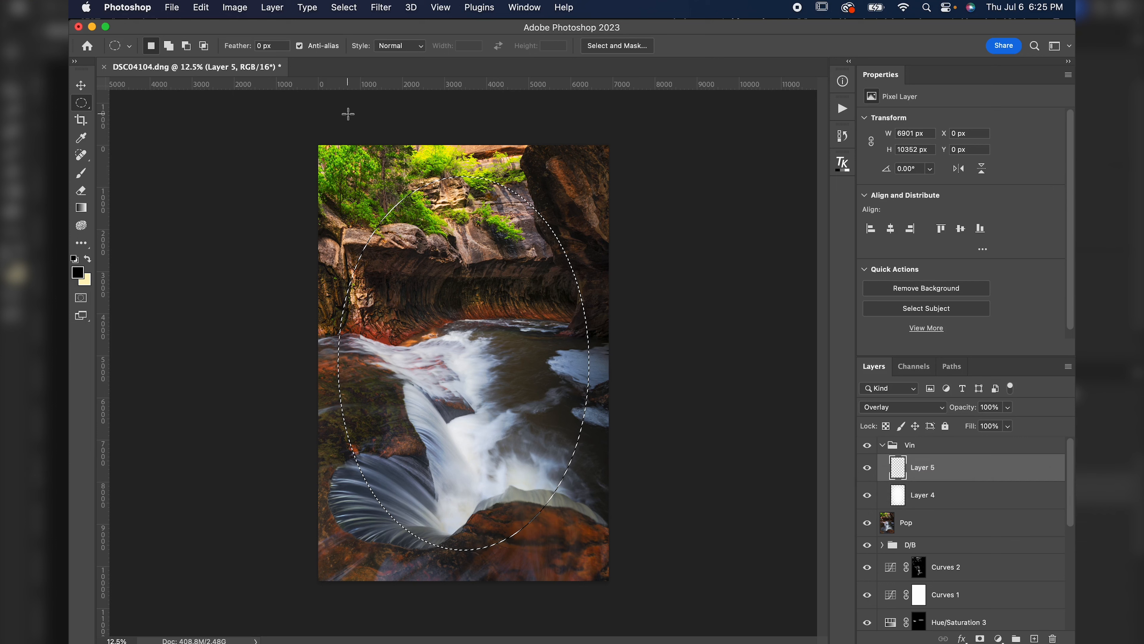
click(344, 6)
click(356, 67)
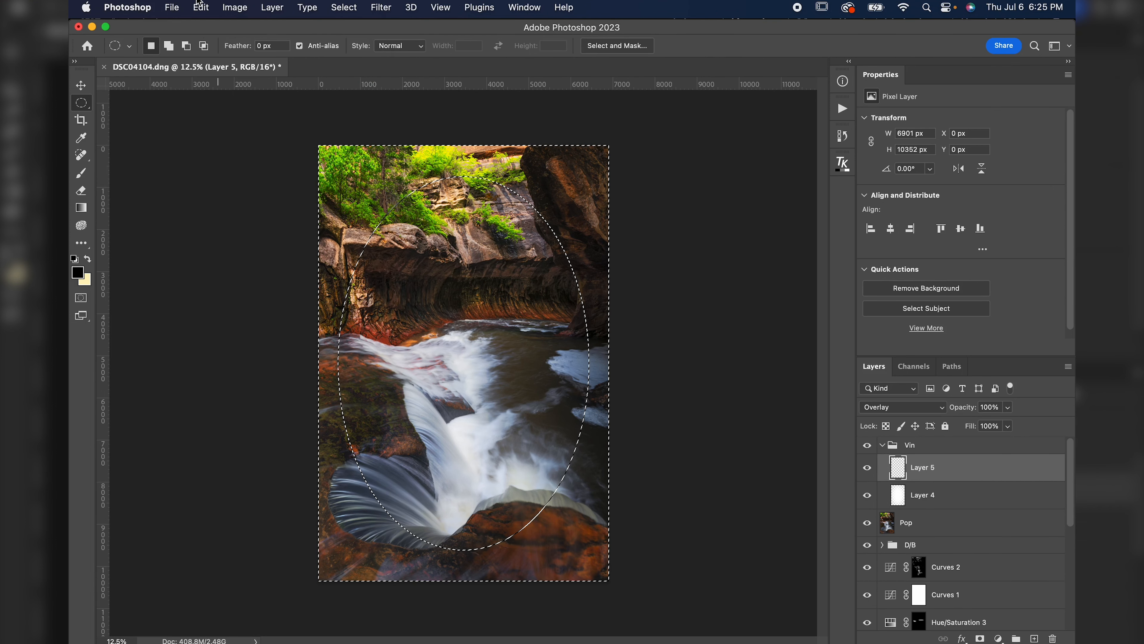
click(201, 7)
click(209, 215)
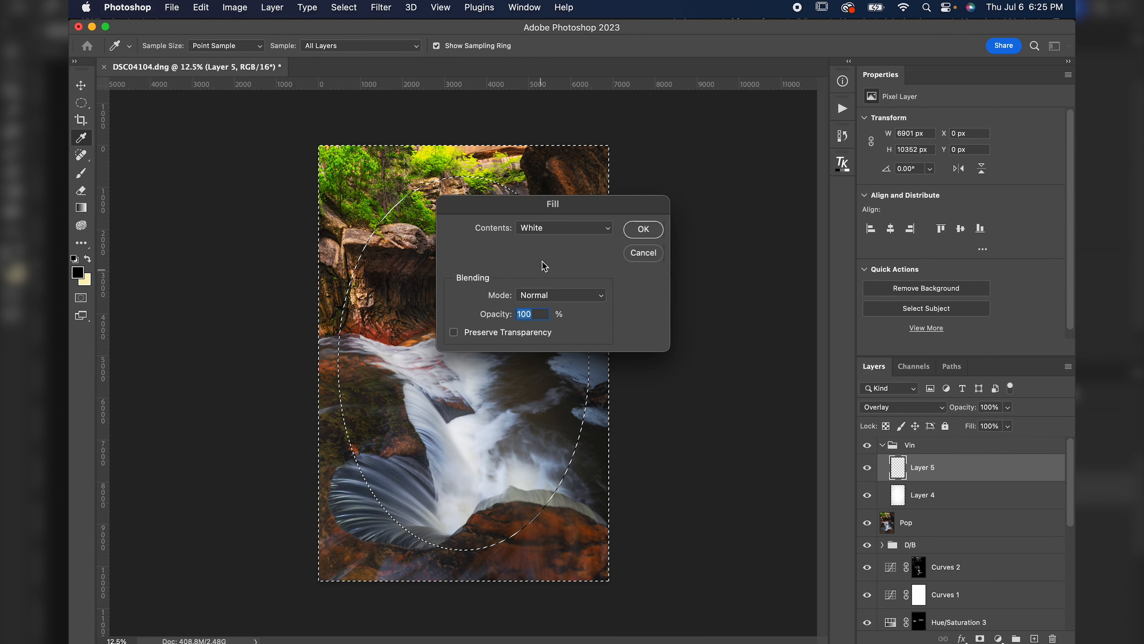
click(549, 229)
click(535, 199)
click(642, 230)
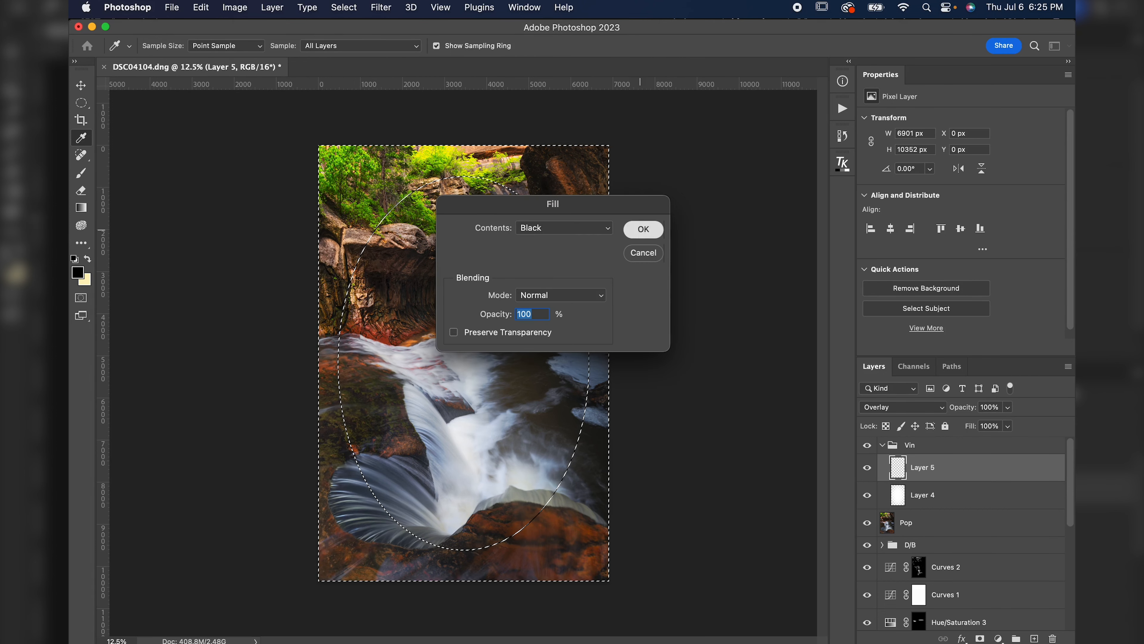
key(super+d)
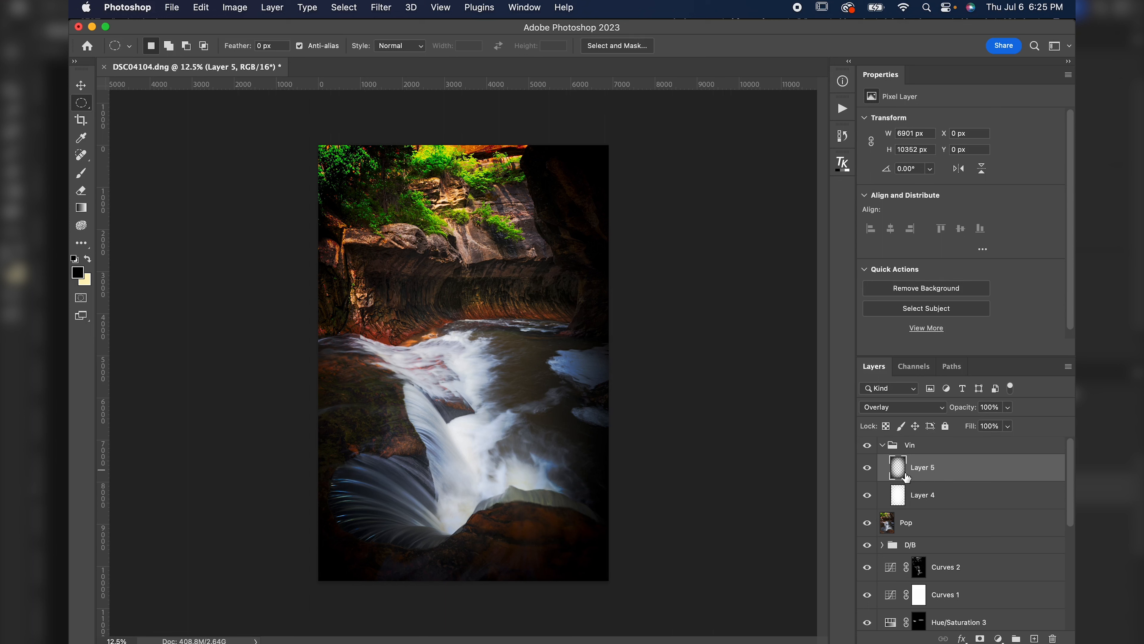
Warp Layer 5's vignette, pulling its bottom and top corners and handles far outward beyond the canvas.
click(871, 471)
click(870, 470)
key(super+t)
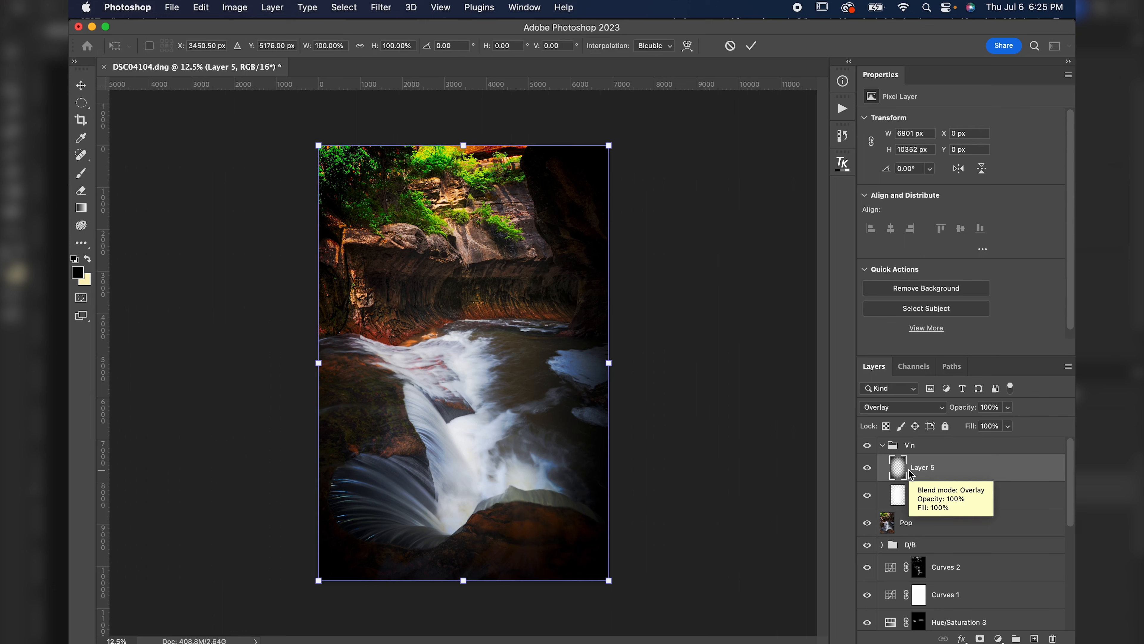
right_click(493, 351)
click(512, 412)
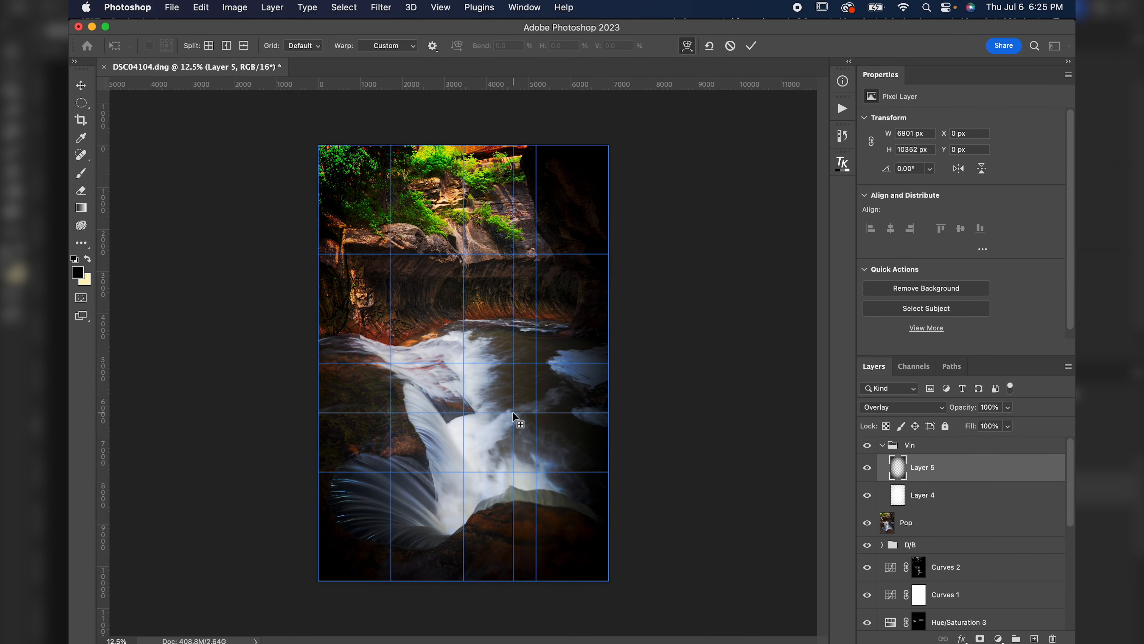
key(super+minus)
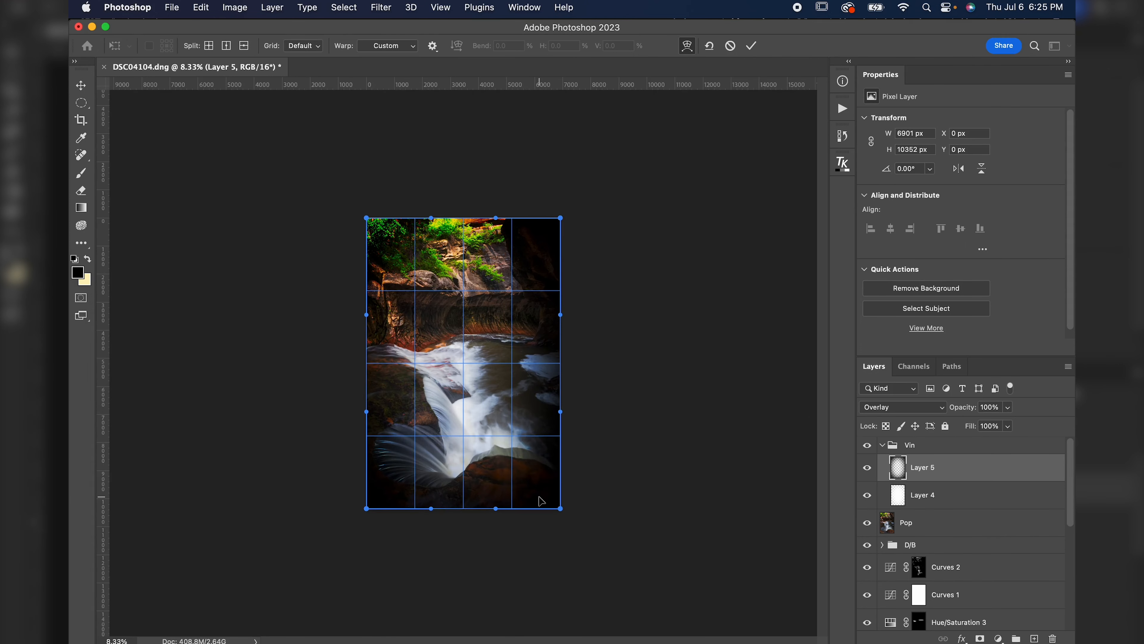
drag(544, 497, 586, 527)
drag(358, 504, 326, 534)
drag(461, 530, 455, 513)
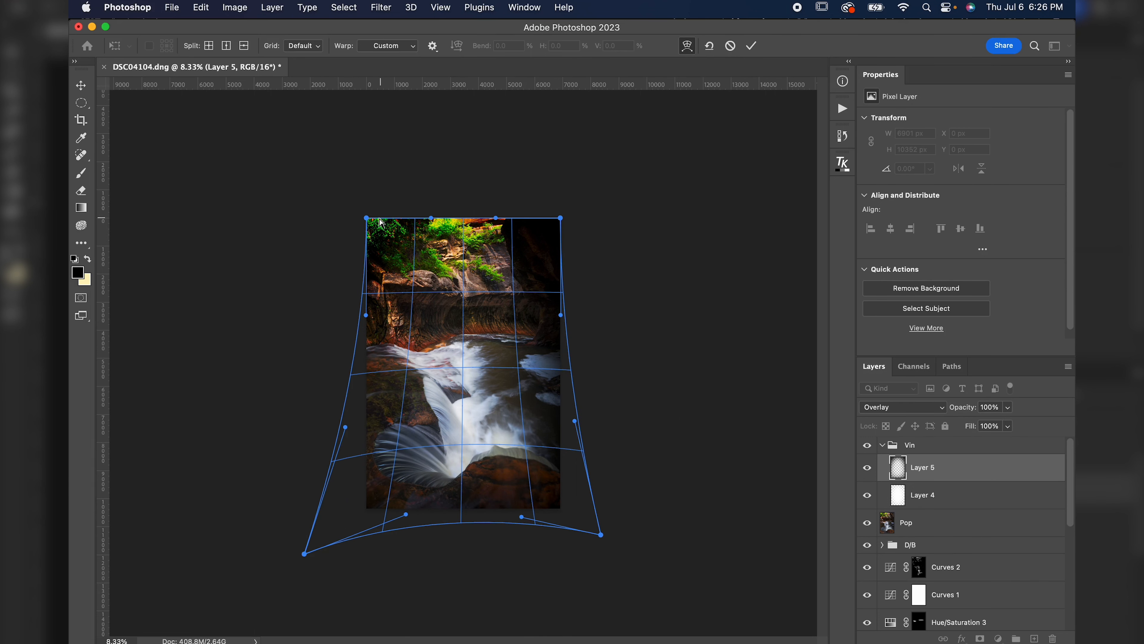
drag(368, 220, 234, 124)
drag(563, 217, 645, 183)
drag(513, 205, 510, 173)
drag(604, 276, 580, 261)
drag(572, 161, 567, 181)
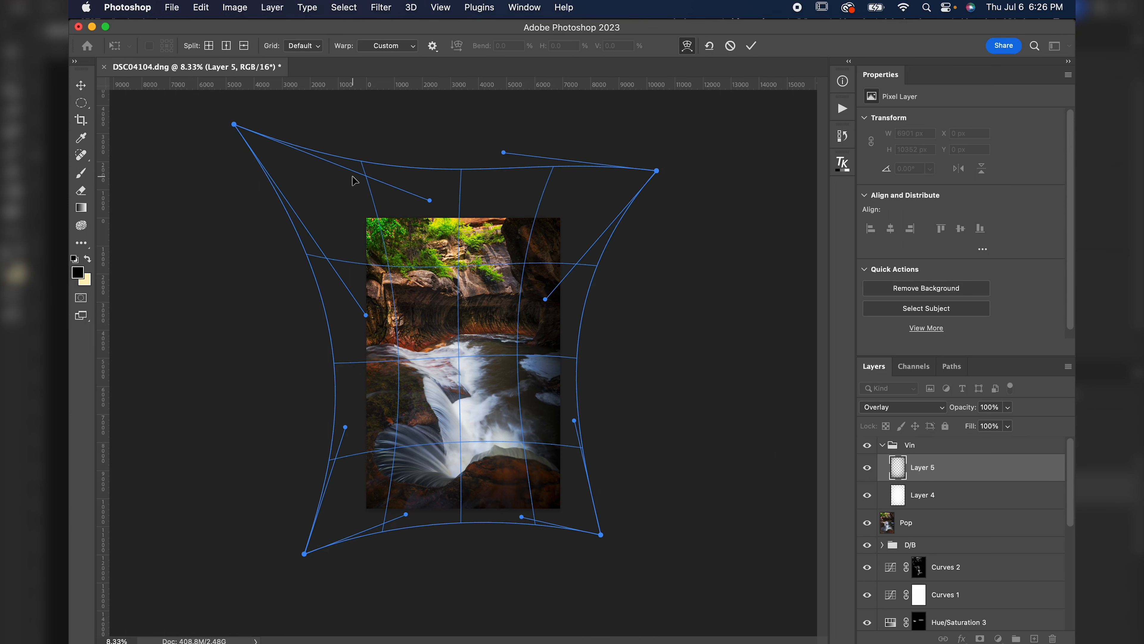
Refine the warp's side, top and bottom handles and commit the warp on Layer 5.
drag(340, 401, 353, 398)
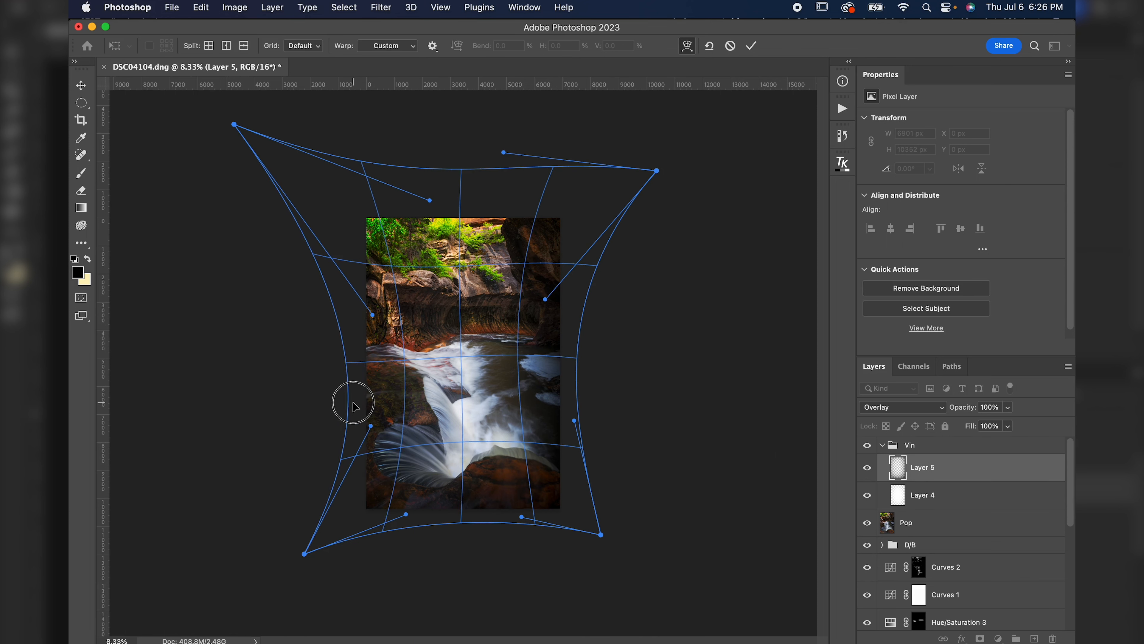
drag(430, 200, 439, 117)
mouse_move(332, 282)
mouse_down()
mouse_move(297, 287)
mouse_move(317, 287)
mouse_up()
drag(301, 160, 279, 135)
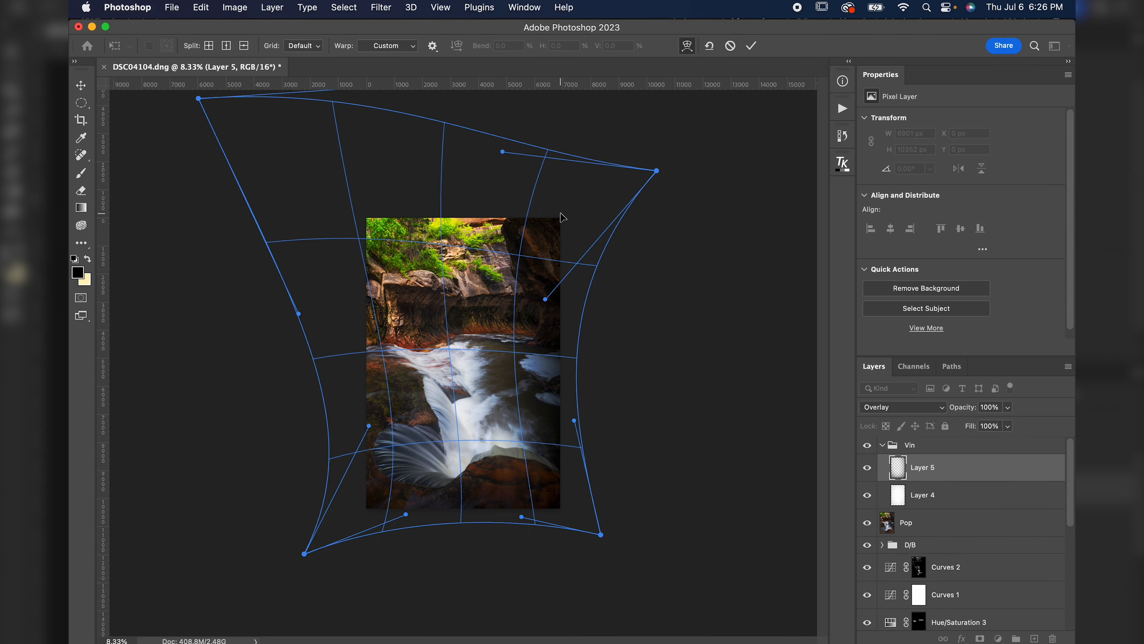
drag(481, 508, 484, 512)
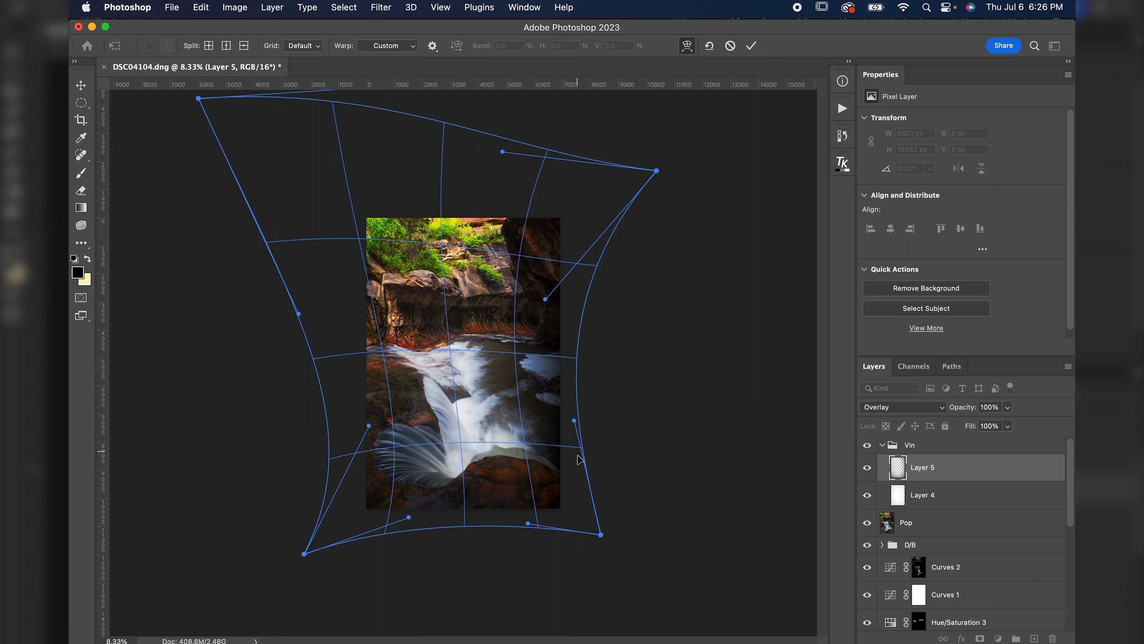
drag(572, 518, 569, 518)
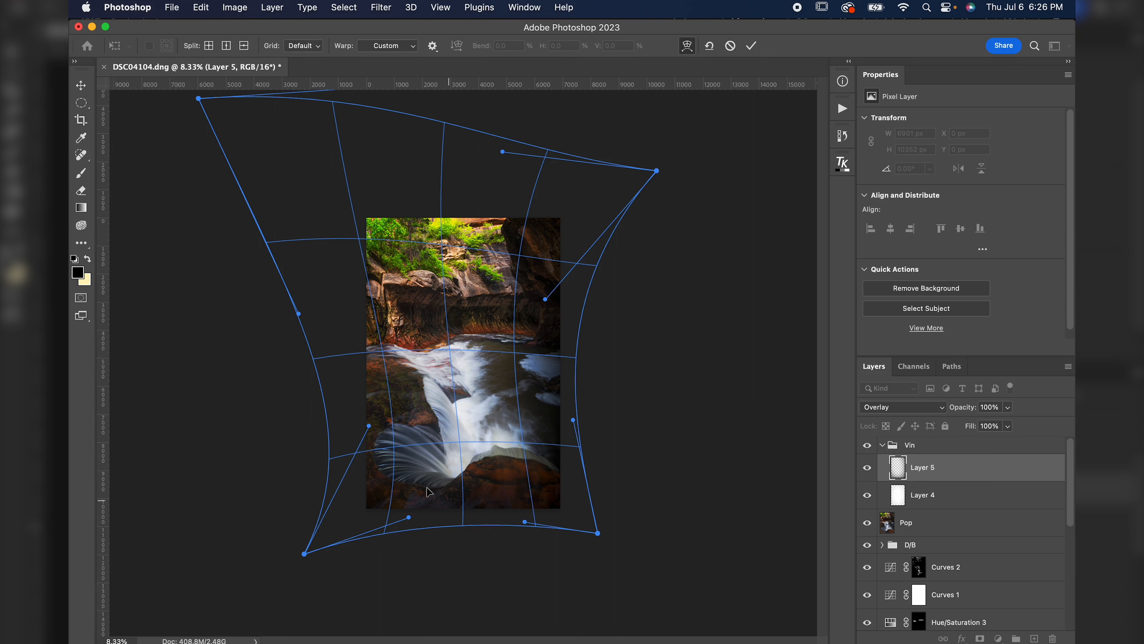
drag(335, 401, 343, 401)
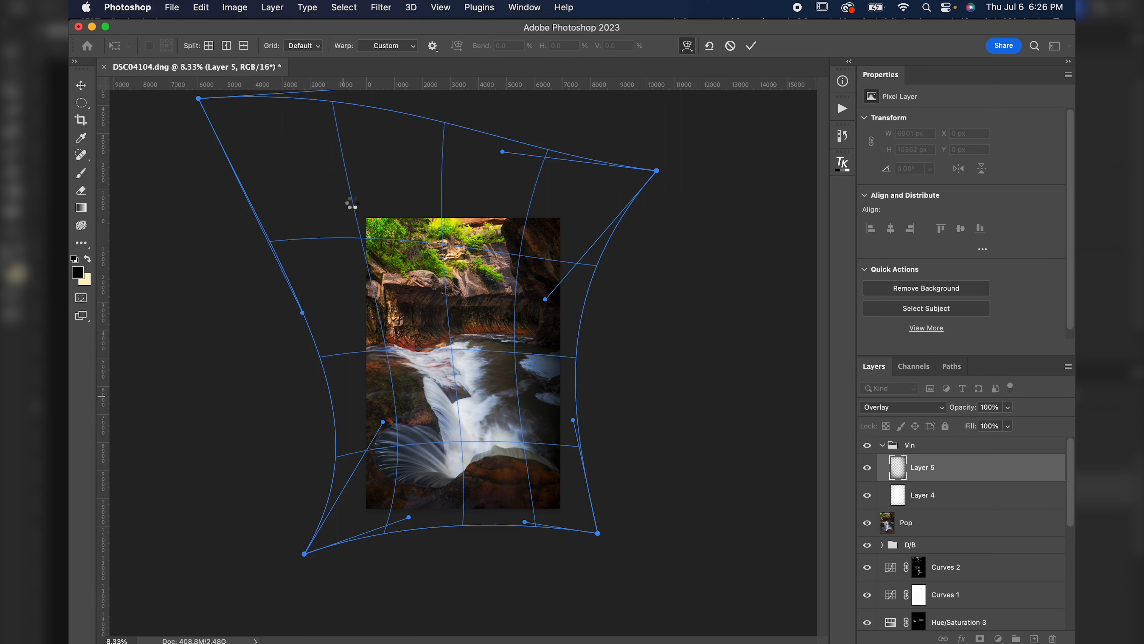
click(867, 469)
click(867, 469)
click(867, 469)
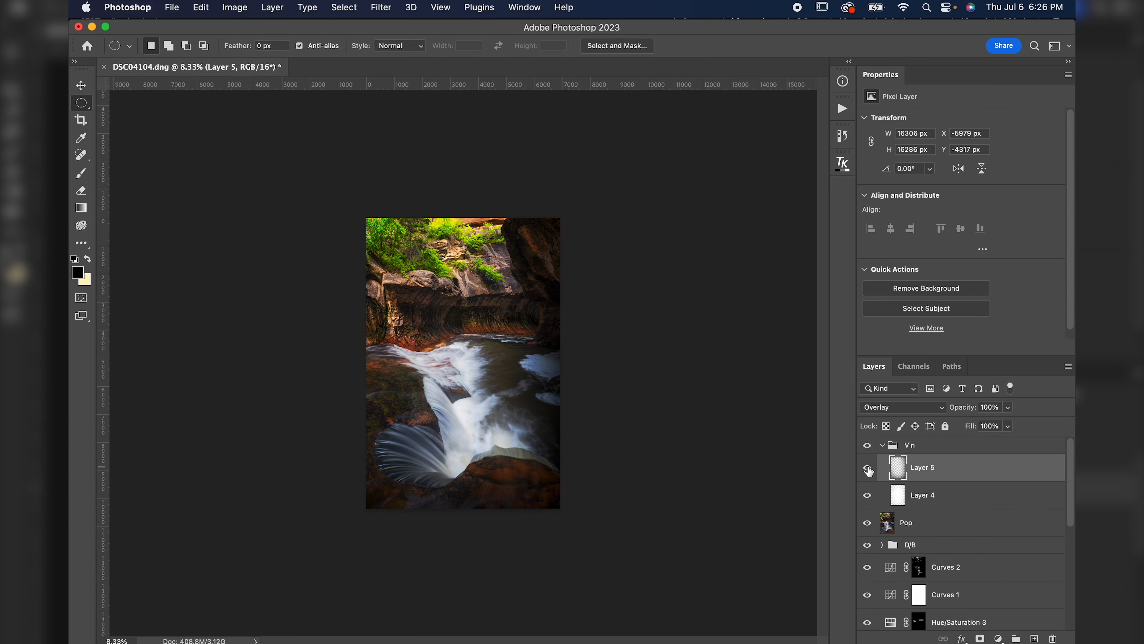
Toggle Layer 5 and the Vin group on and off at different zoom levels to compare the vignette.
scroll(392, 222, up, 10)
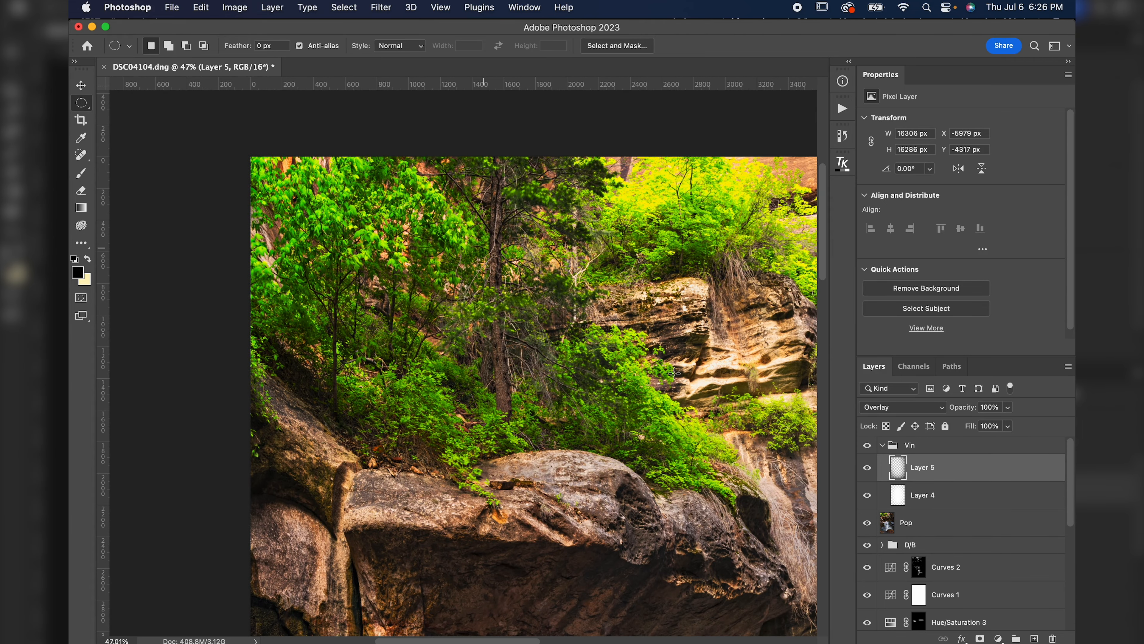
click(867, 473)
click(868, 474)
click(867, 446)
click(867, 446)
scroll(740, 464, down, 5)
scroll(741, 464, right, 5)
key(super+0)
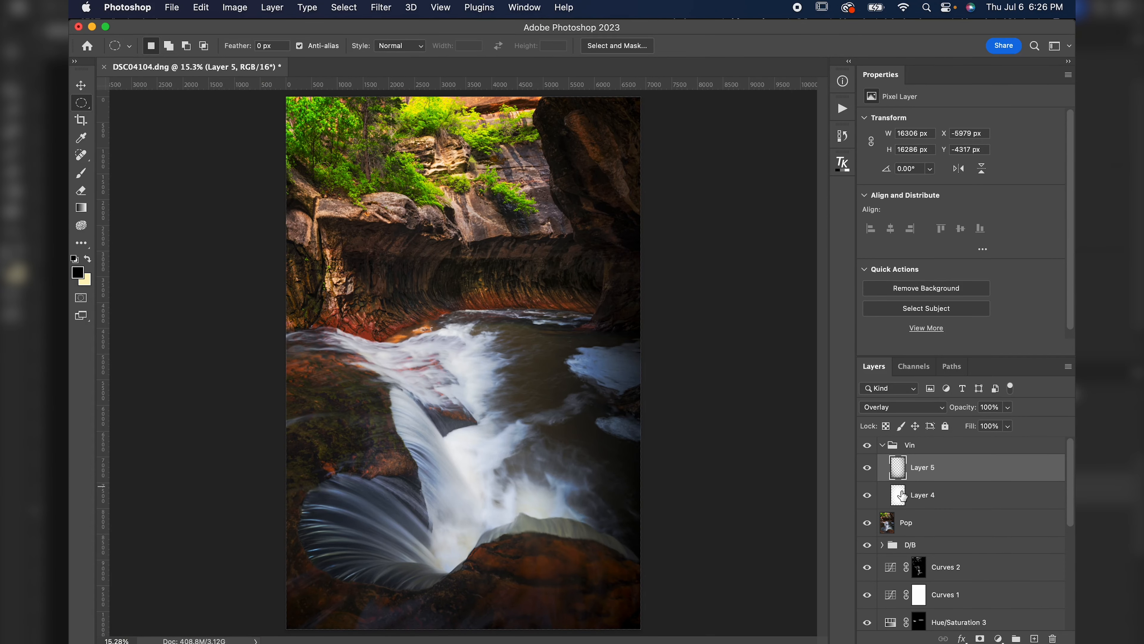
click(902, 495)
click(867, 446)
click(867, 447)
click(867, 446)
click(867, 446)
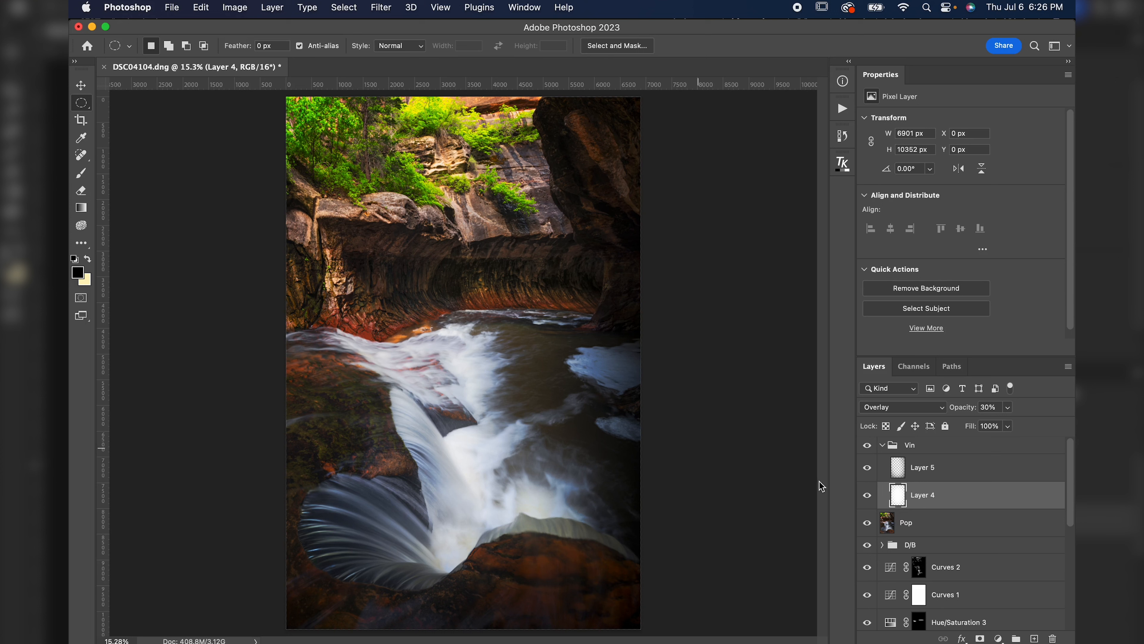
Set Layer 4's opacity to 16% and toggle Layer 4 and the Vin group off and on to compare the vignette.
drag(963, 407, 960, 410)
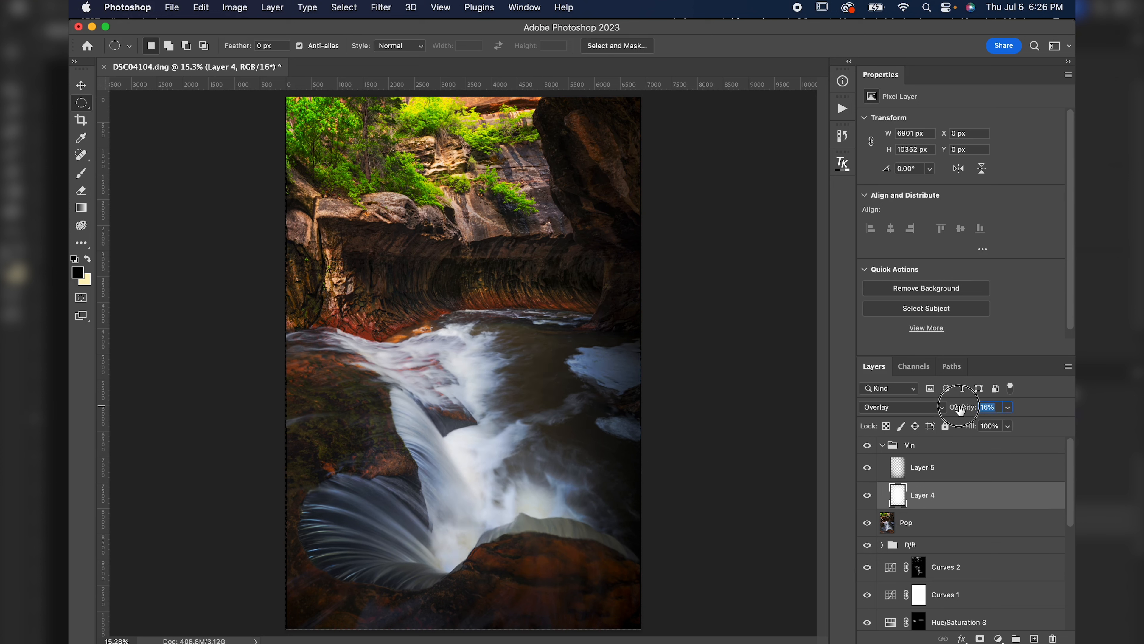
click(867, 495)
click(867, 496)
click(867, 446)
click(868, 447)
click(868, 445)
click(867, 445)
Zoom out to view the whole image and scroll through the full layer stack to review the edits.
key(super+minus)
key(super+minus)
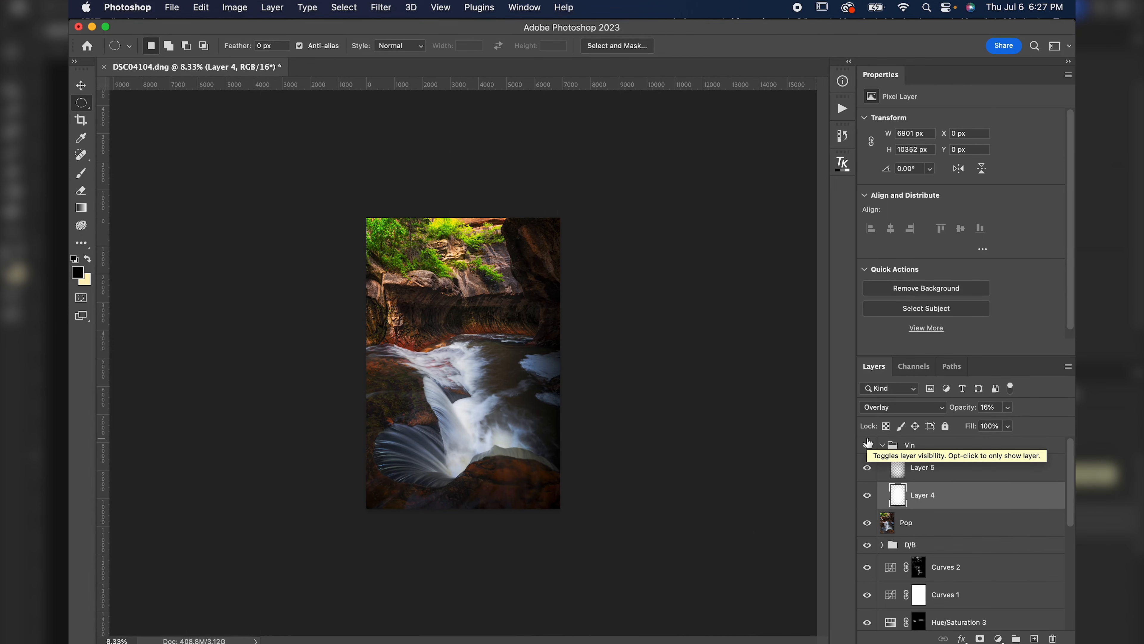
key(super+0)
key(super+plus)
key(super+minus)
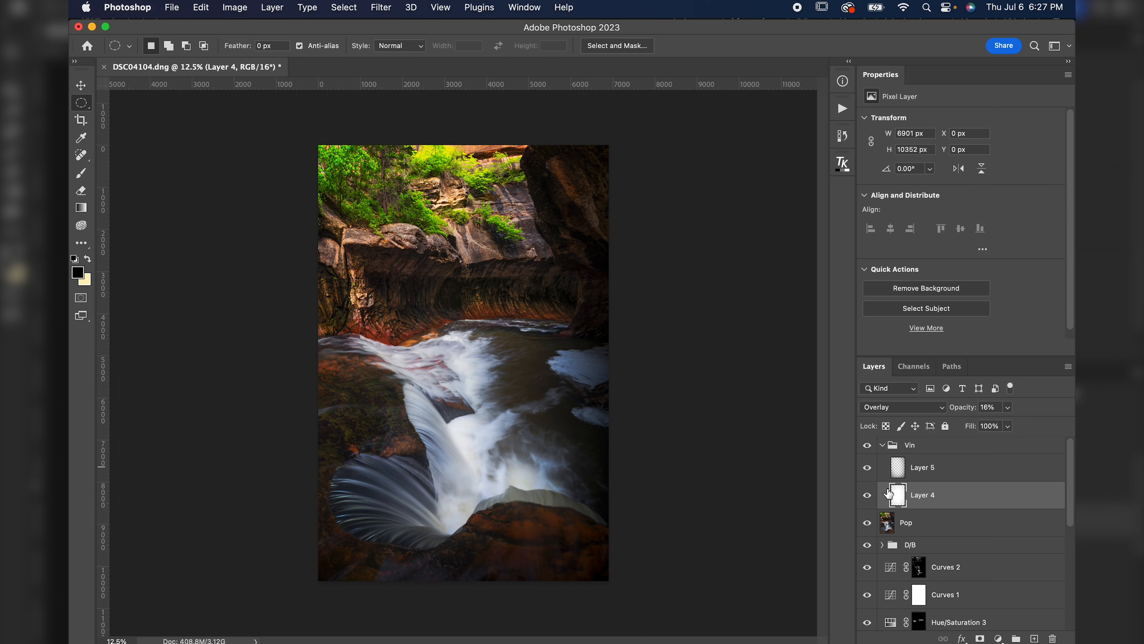
scroll(888, 492, down, 10)
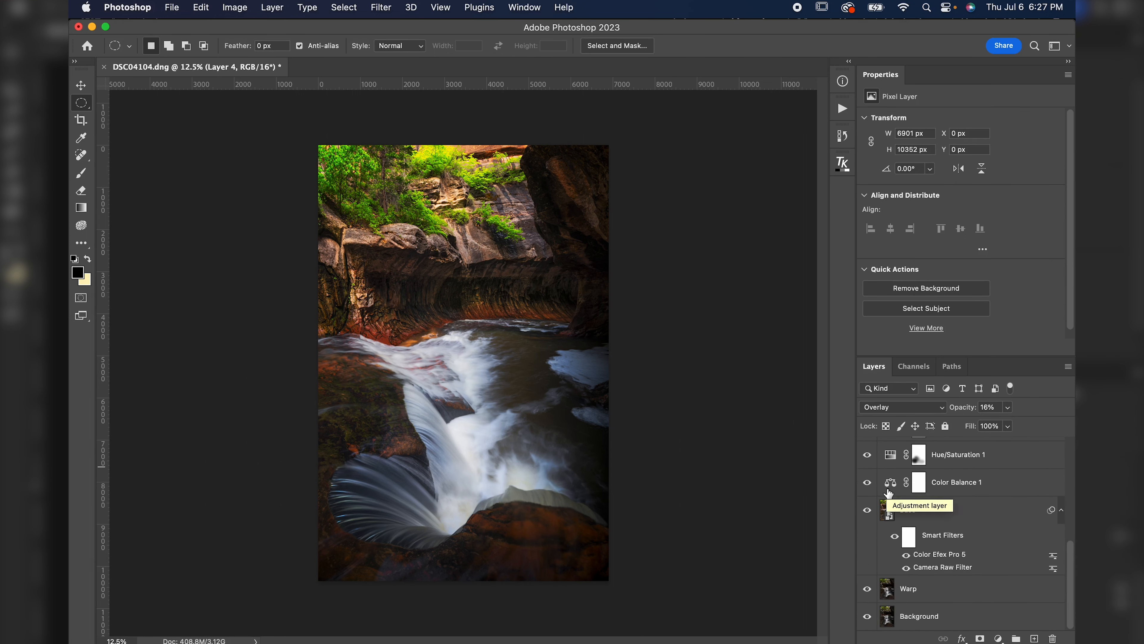
scroll(889, 492, up, 10)
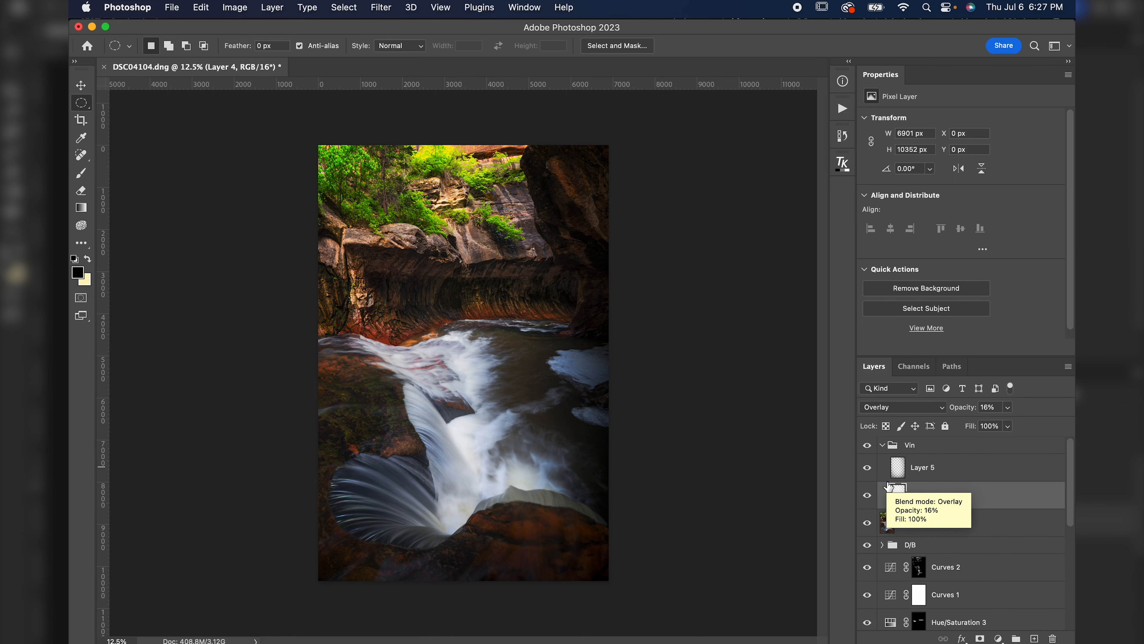
scroll(888, 487, down, 10)
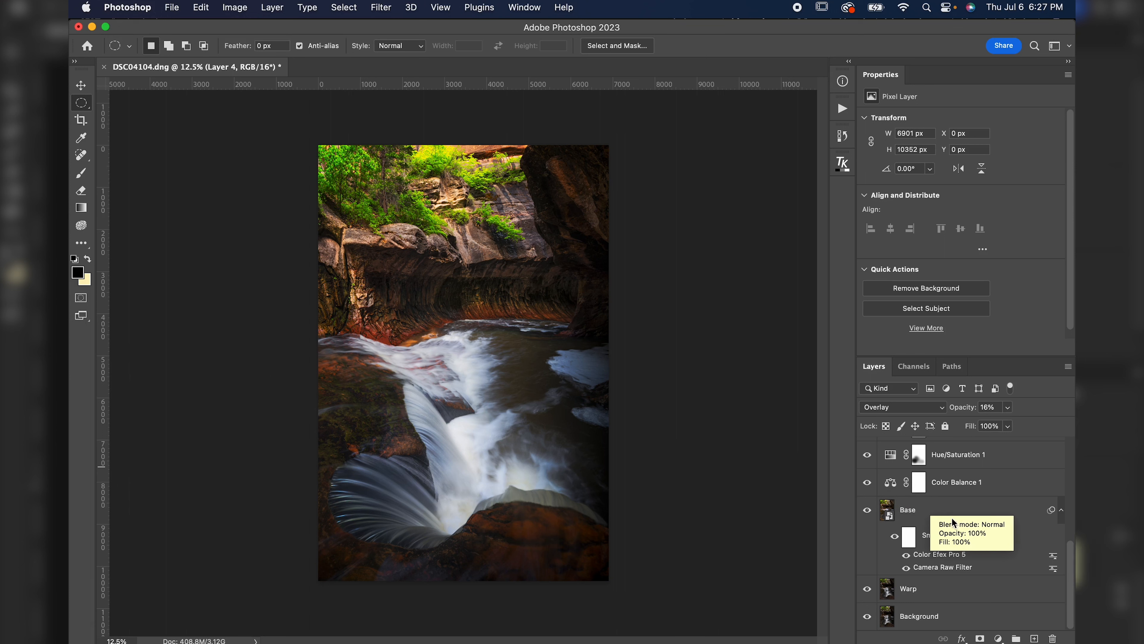
scroll(914, 547, up, 2)
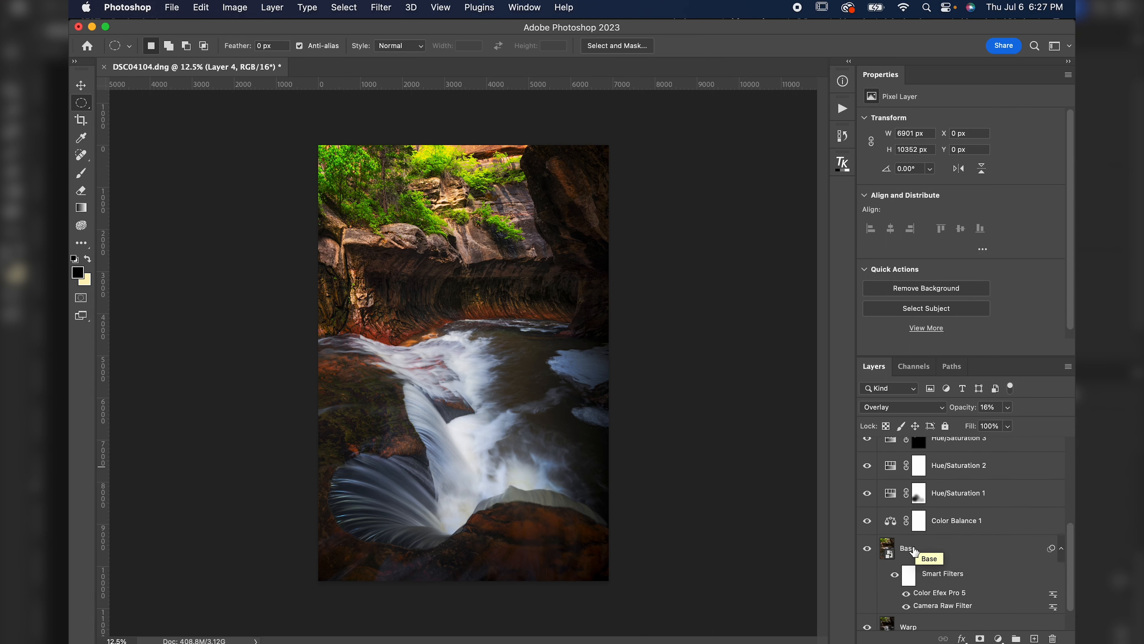
scroll(894, 528, up, 1)
scroll(892, 523, up, 2)
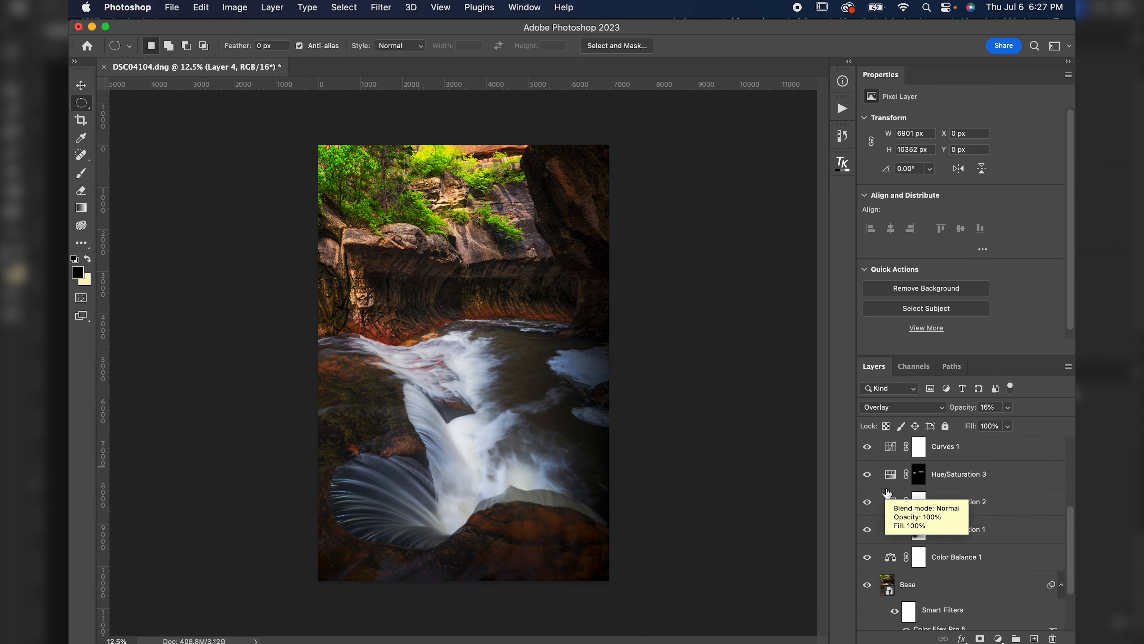
scroll(887, 493, up, 2)
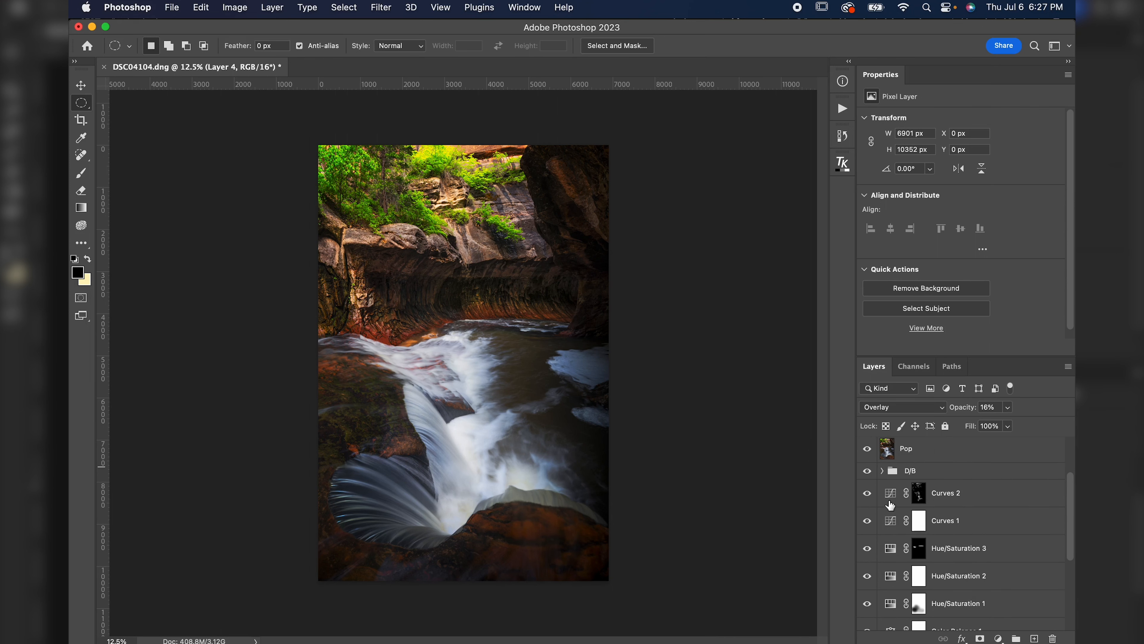
scroll(929, 498, up, 3)
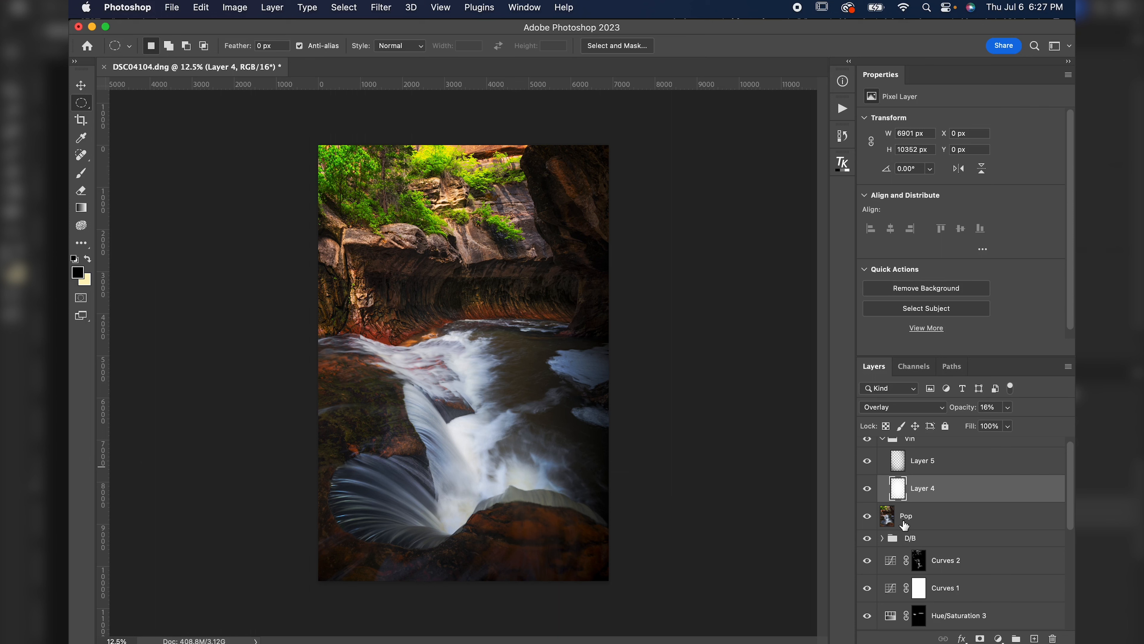
scroll(891, 532, up, 1)
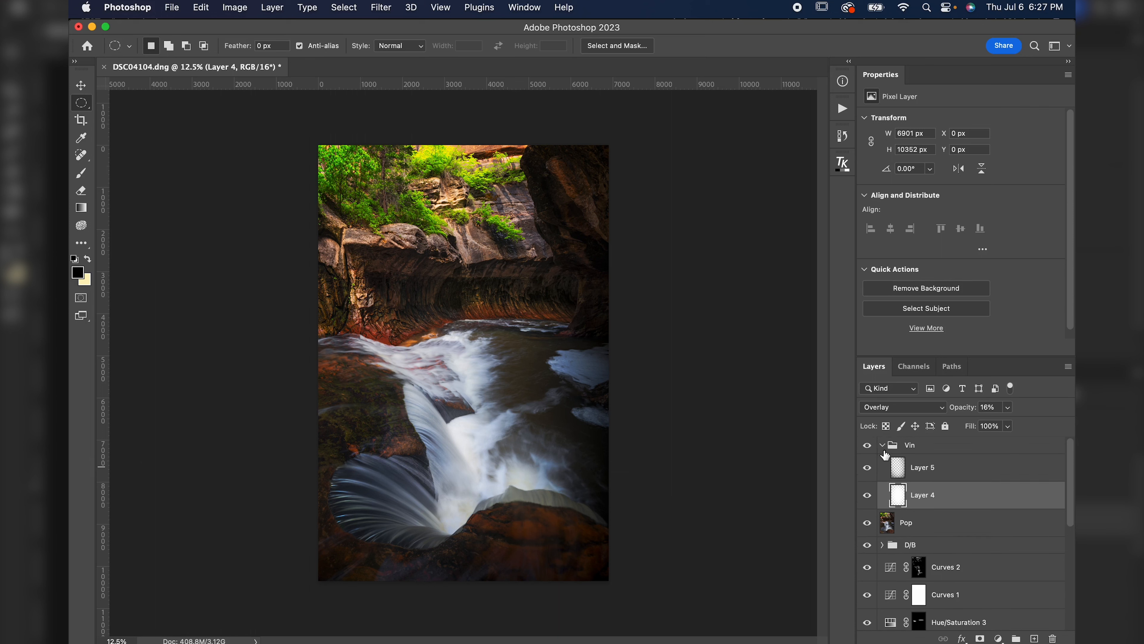